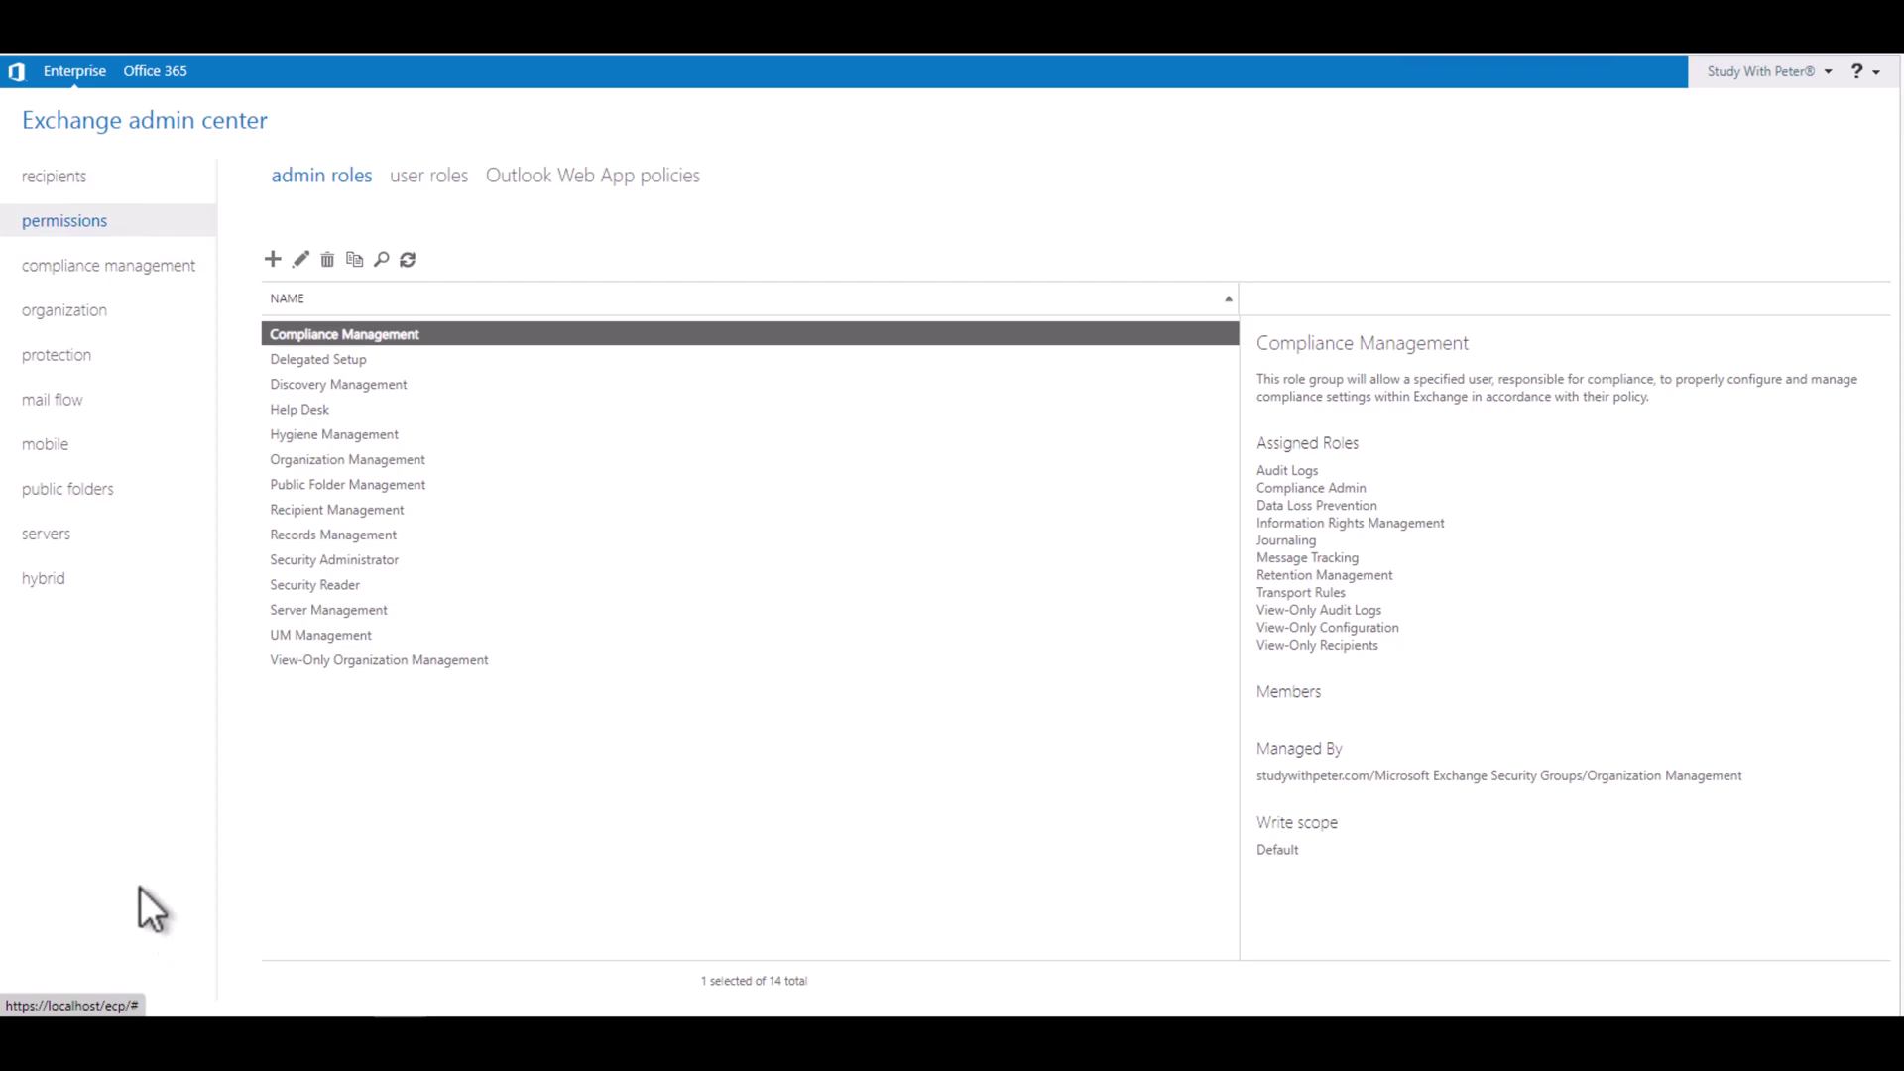
Step: Show the recipients groups list in the Exchange admin center, which has no groups yet
{"action": "left_click", "coordinate": [87, 181]}
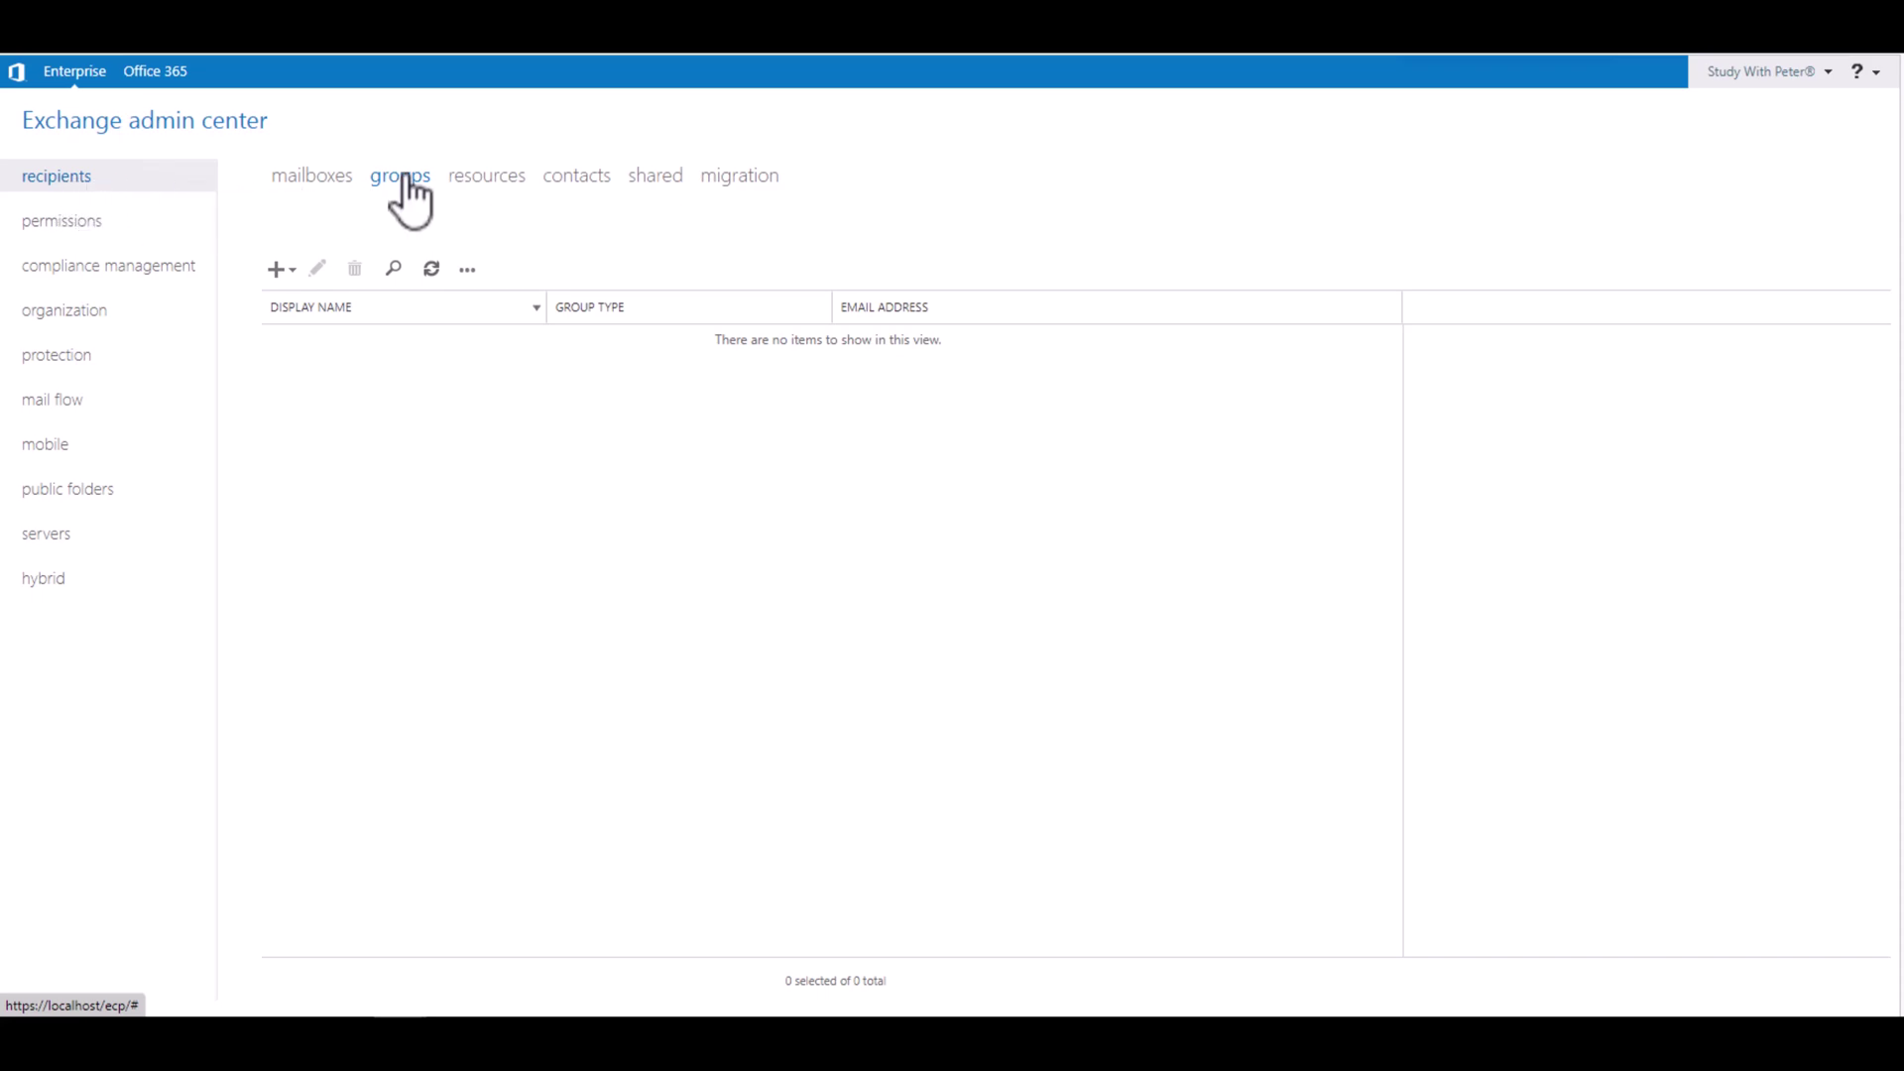
Step: Start a new distribution group from the New menu and nudge its form window left
{"action": "left_click", "coordinate": [280, 269]}
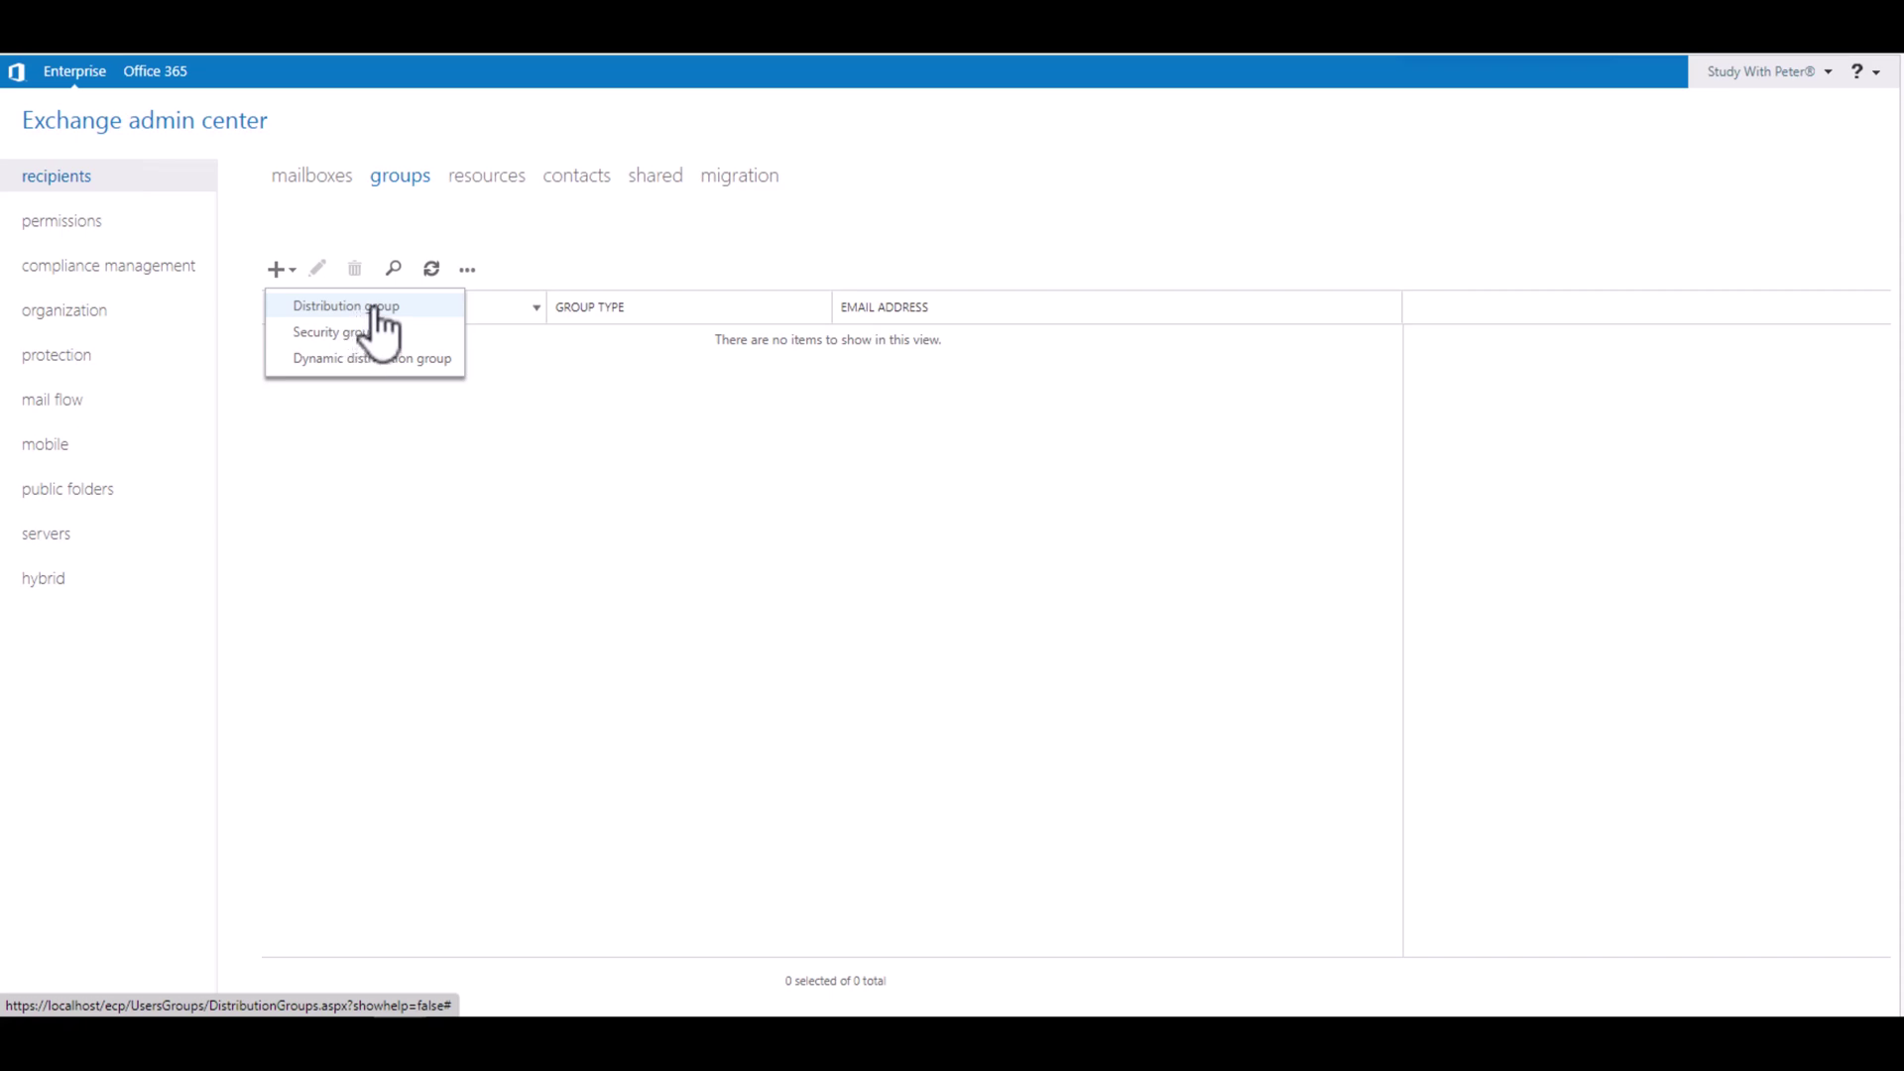
{"action": "left_click", "coordinate": [377, 309]}
{"action": "left_click_drag", "start_coordinate": [704, 202], "coordinate": [651, 202]}
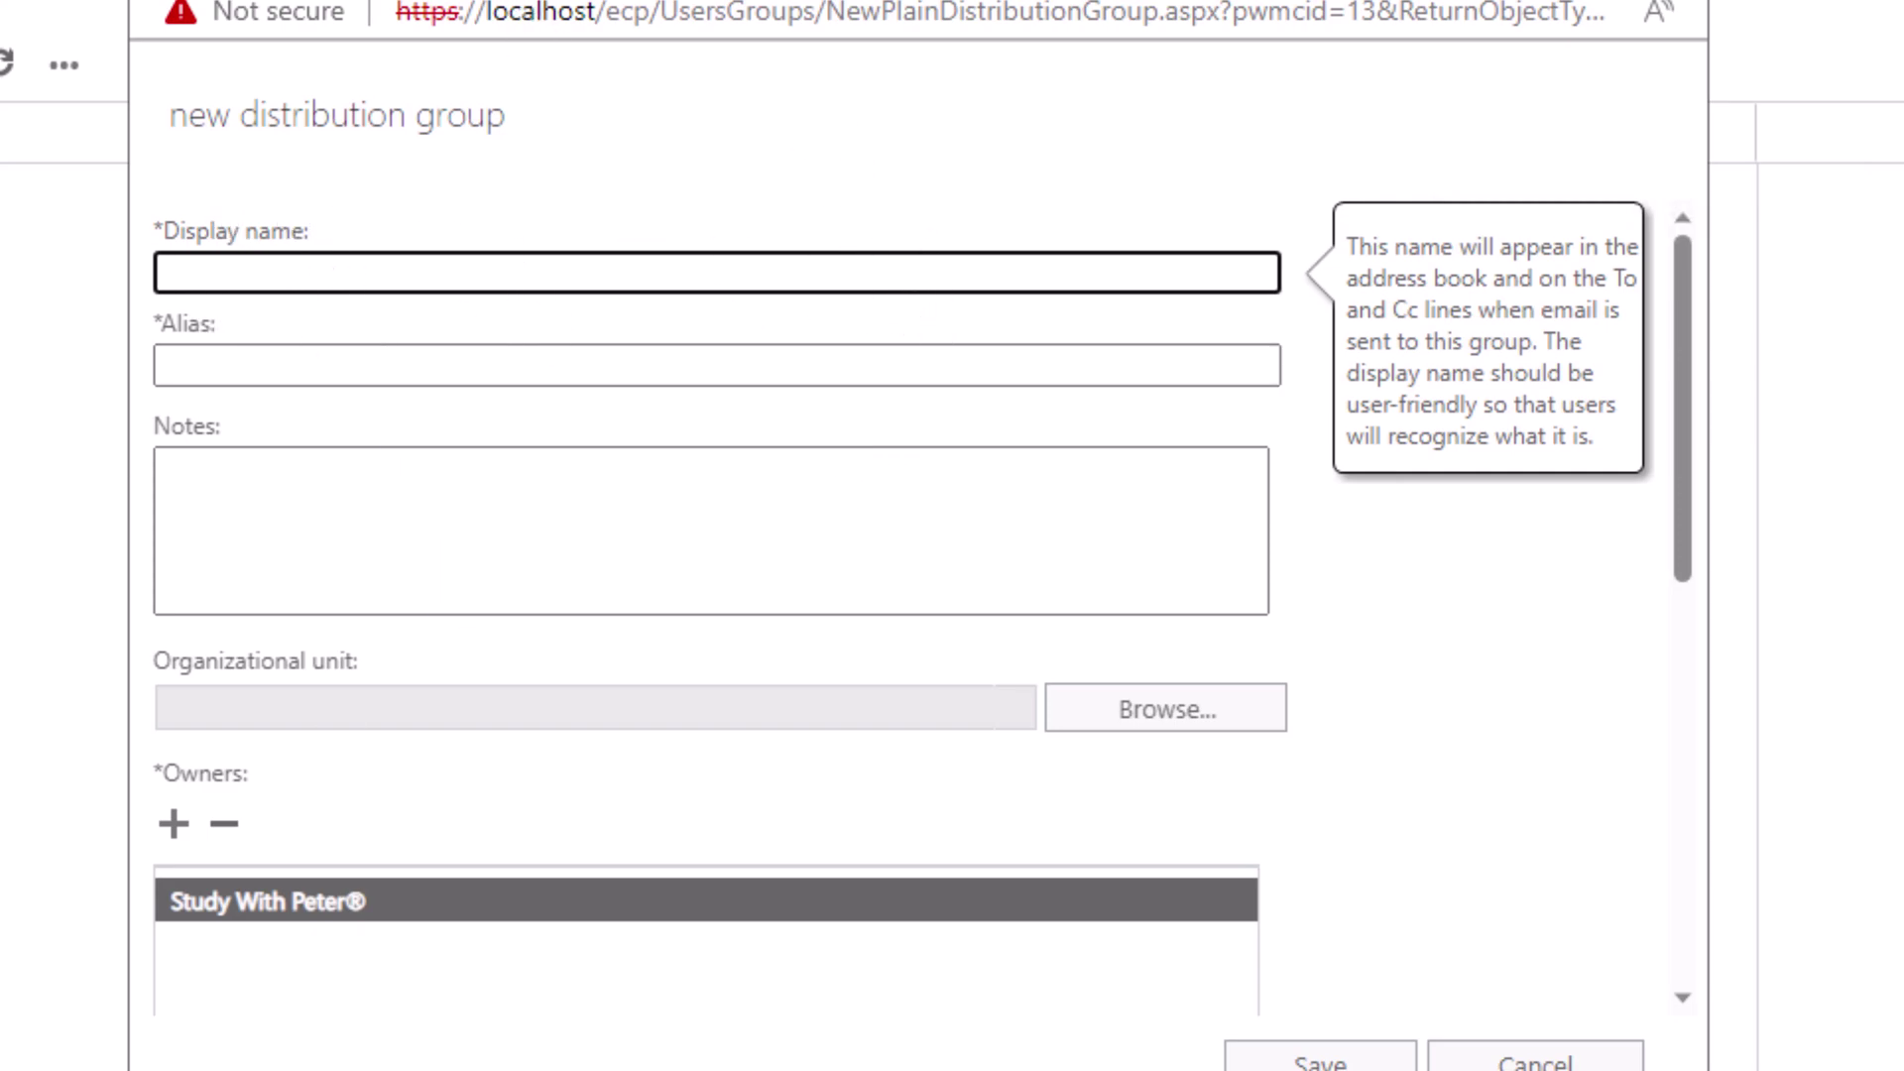
Step: Set the display name to English Department, replacing the mistakenly typed Math Department
{"action": "type", "text": "d"}
{"action": "key", "text": "BackSpace"}
{"action": "type", "text": "Math Department"}
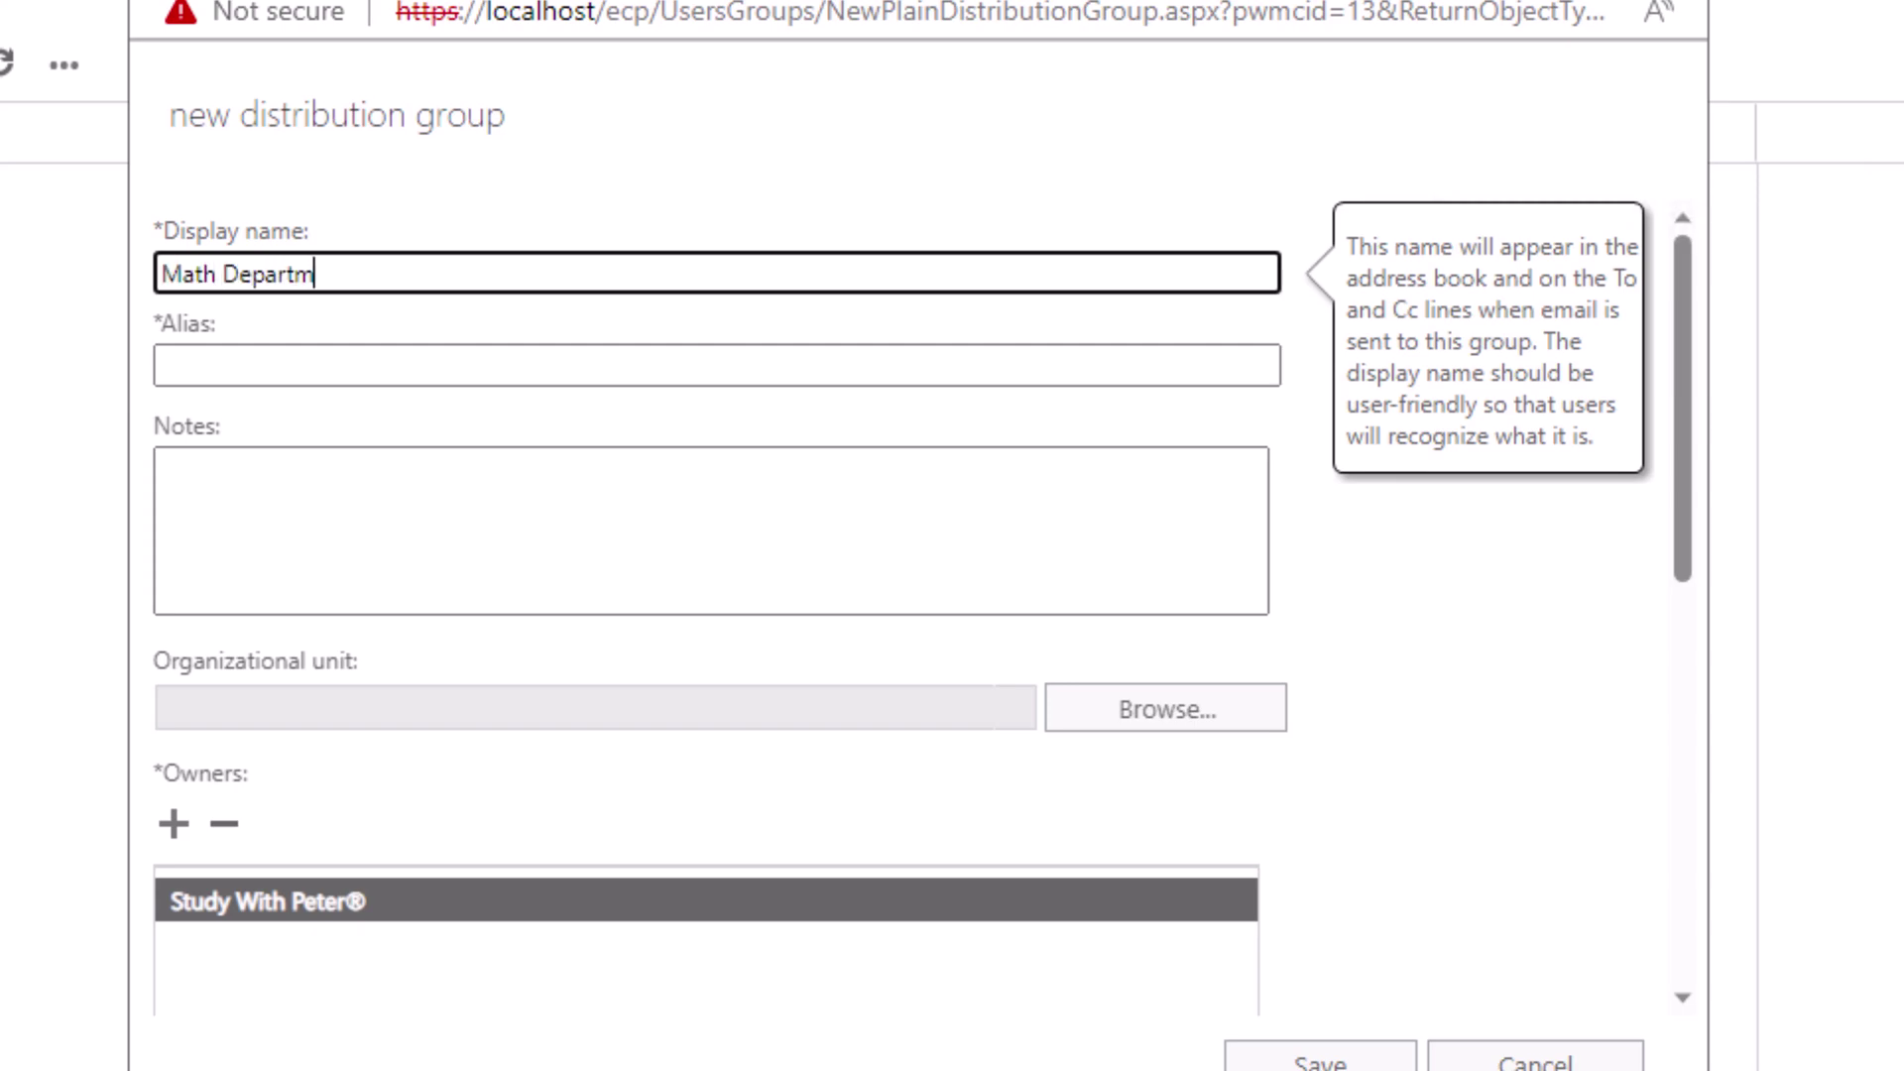
{"action": "left_click", "coordinate": [284, 369]}
{"action": "type", "text": "ma"}
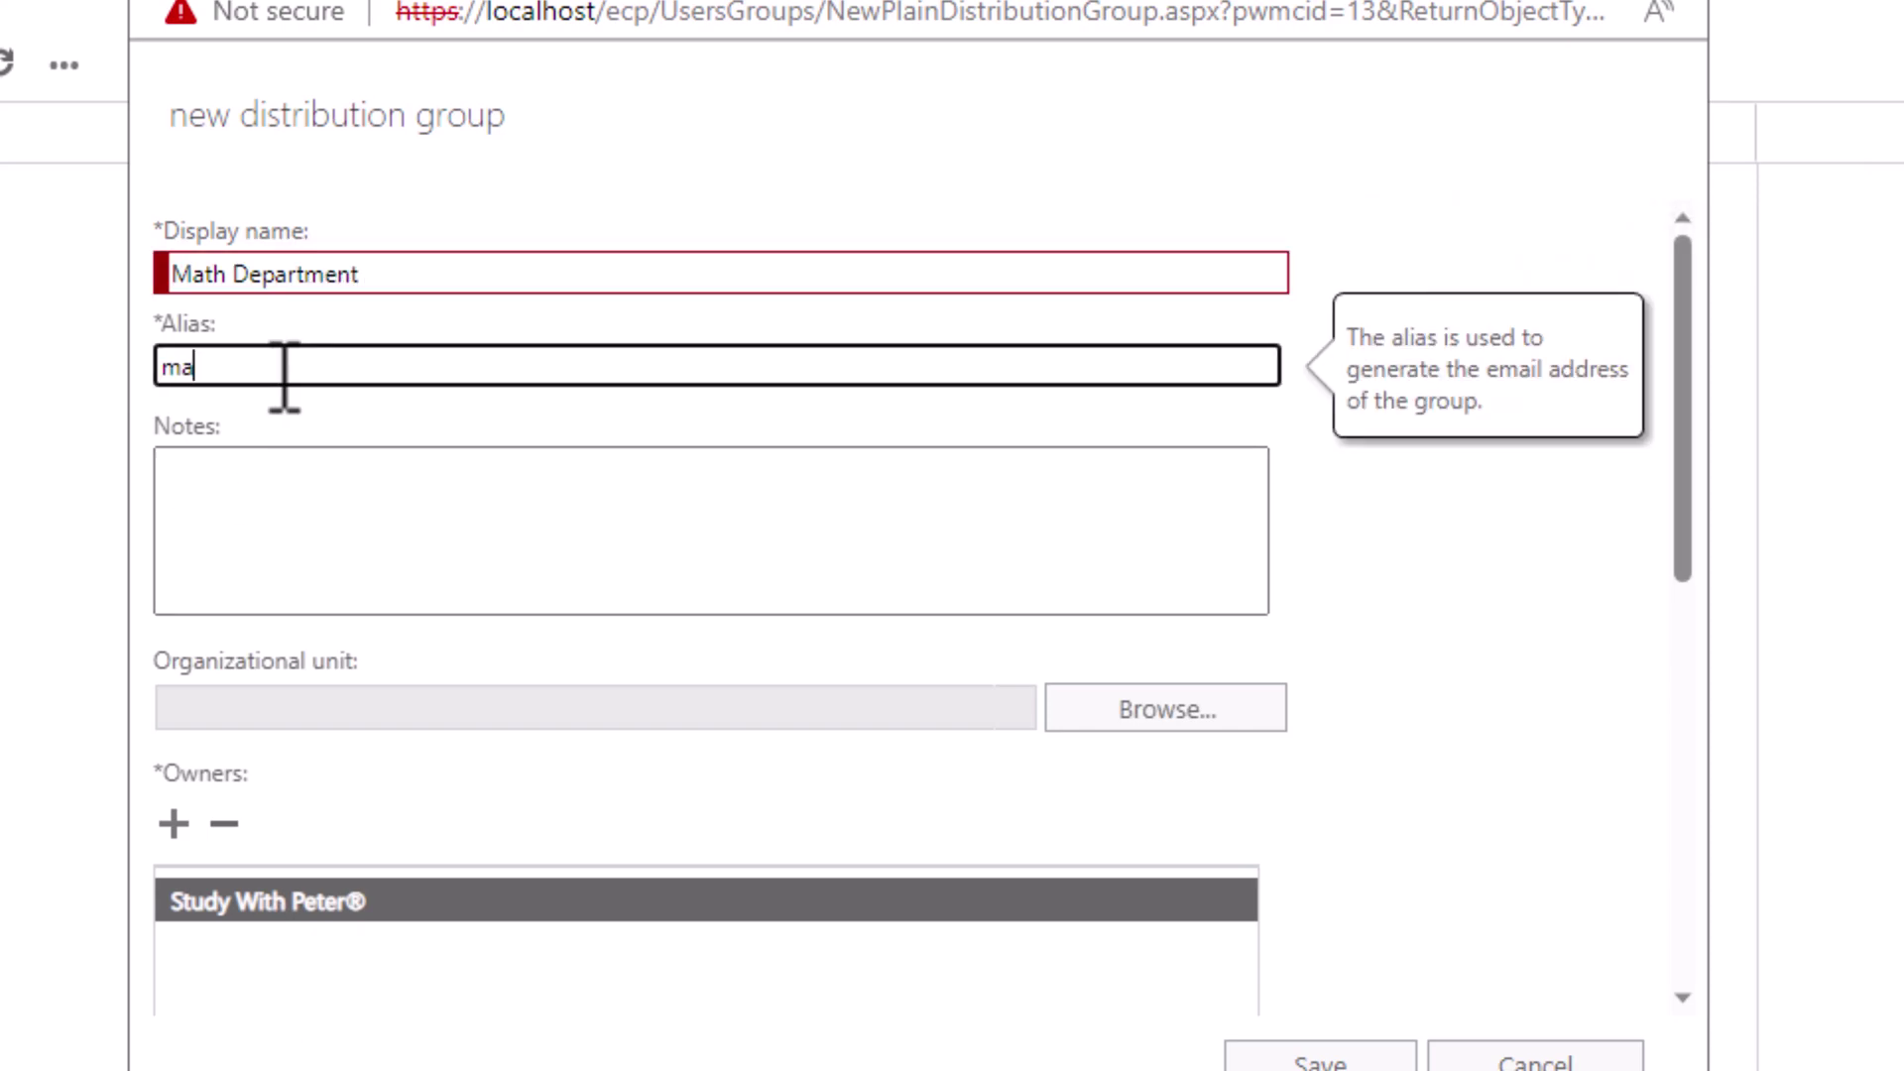
{"action": "left_click", "coordinate": [458, 281]}
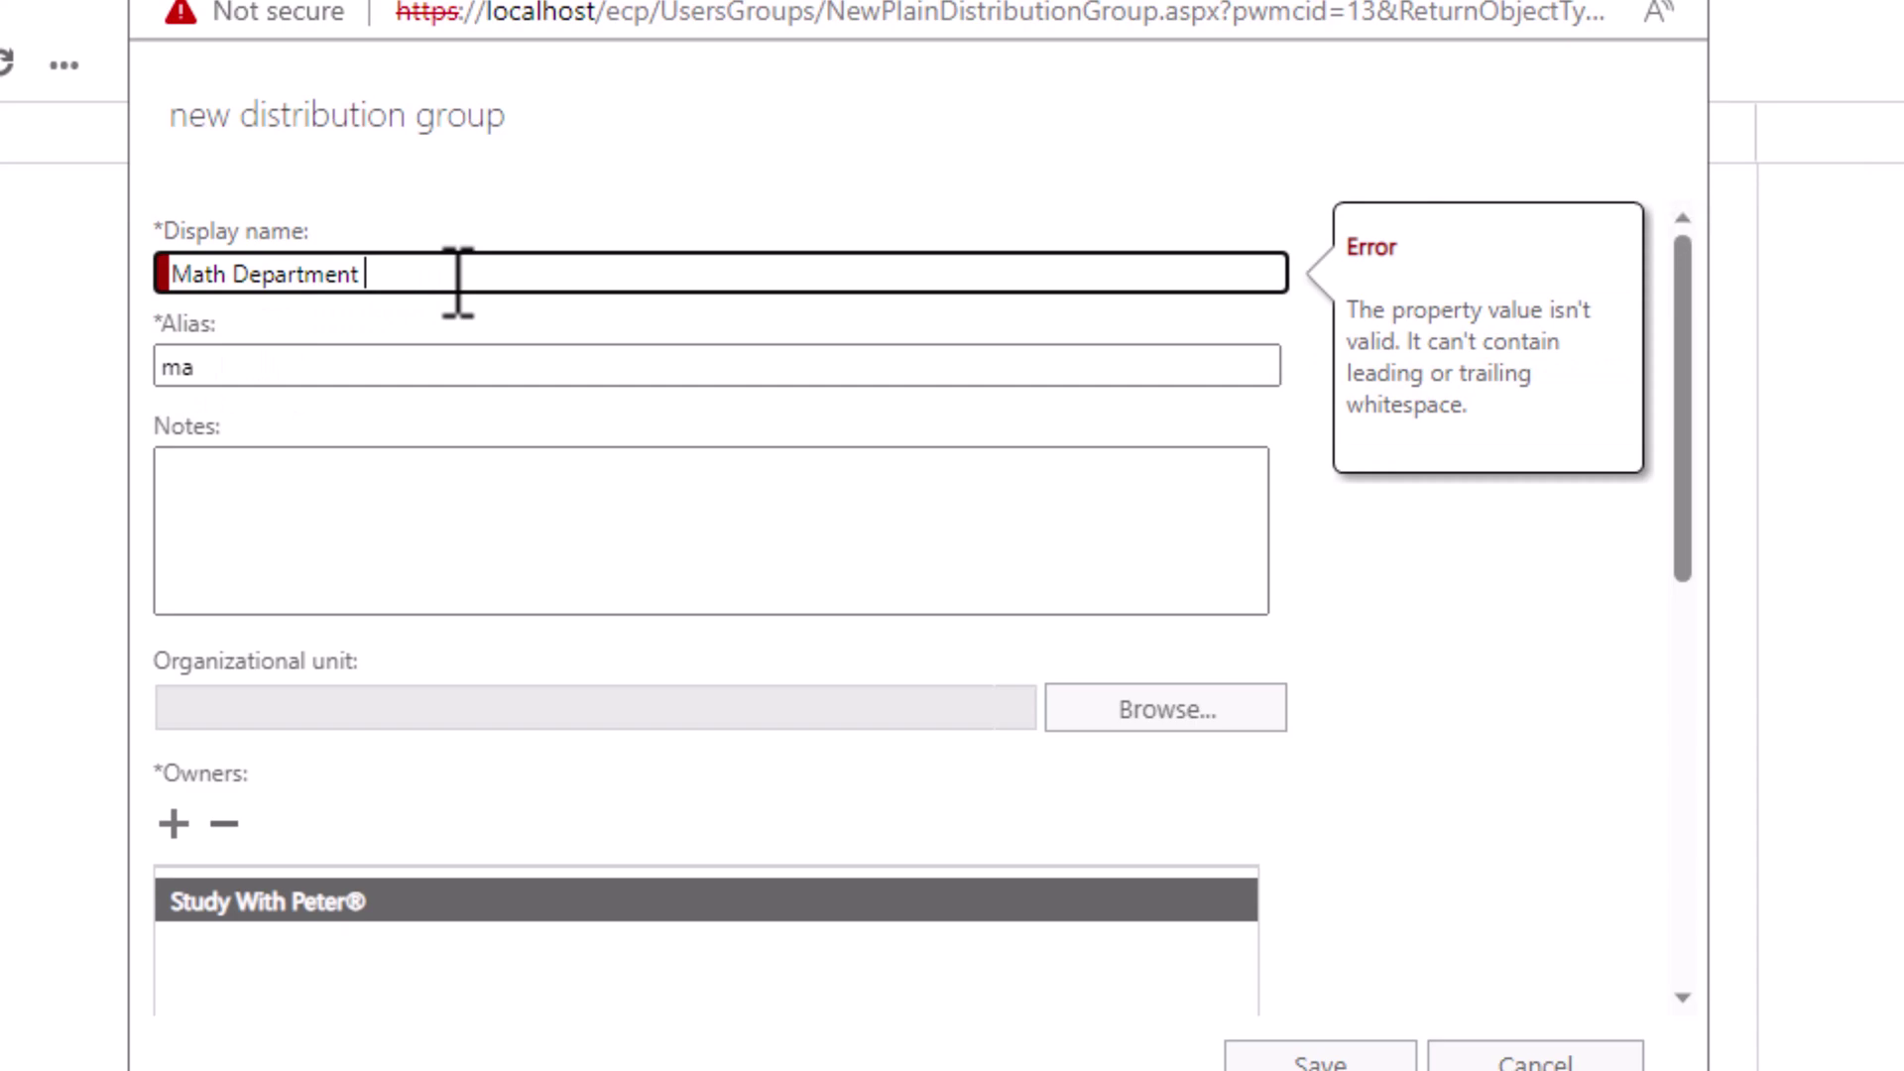
{"action": "left_click_drag", "start_coordinate": [409, 278], "coordinate": [25, 289]}
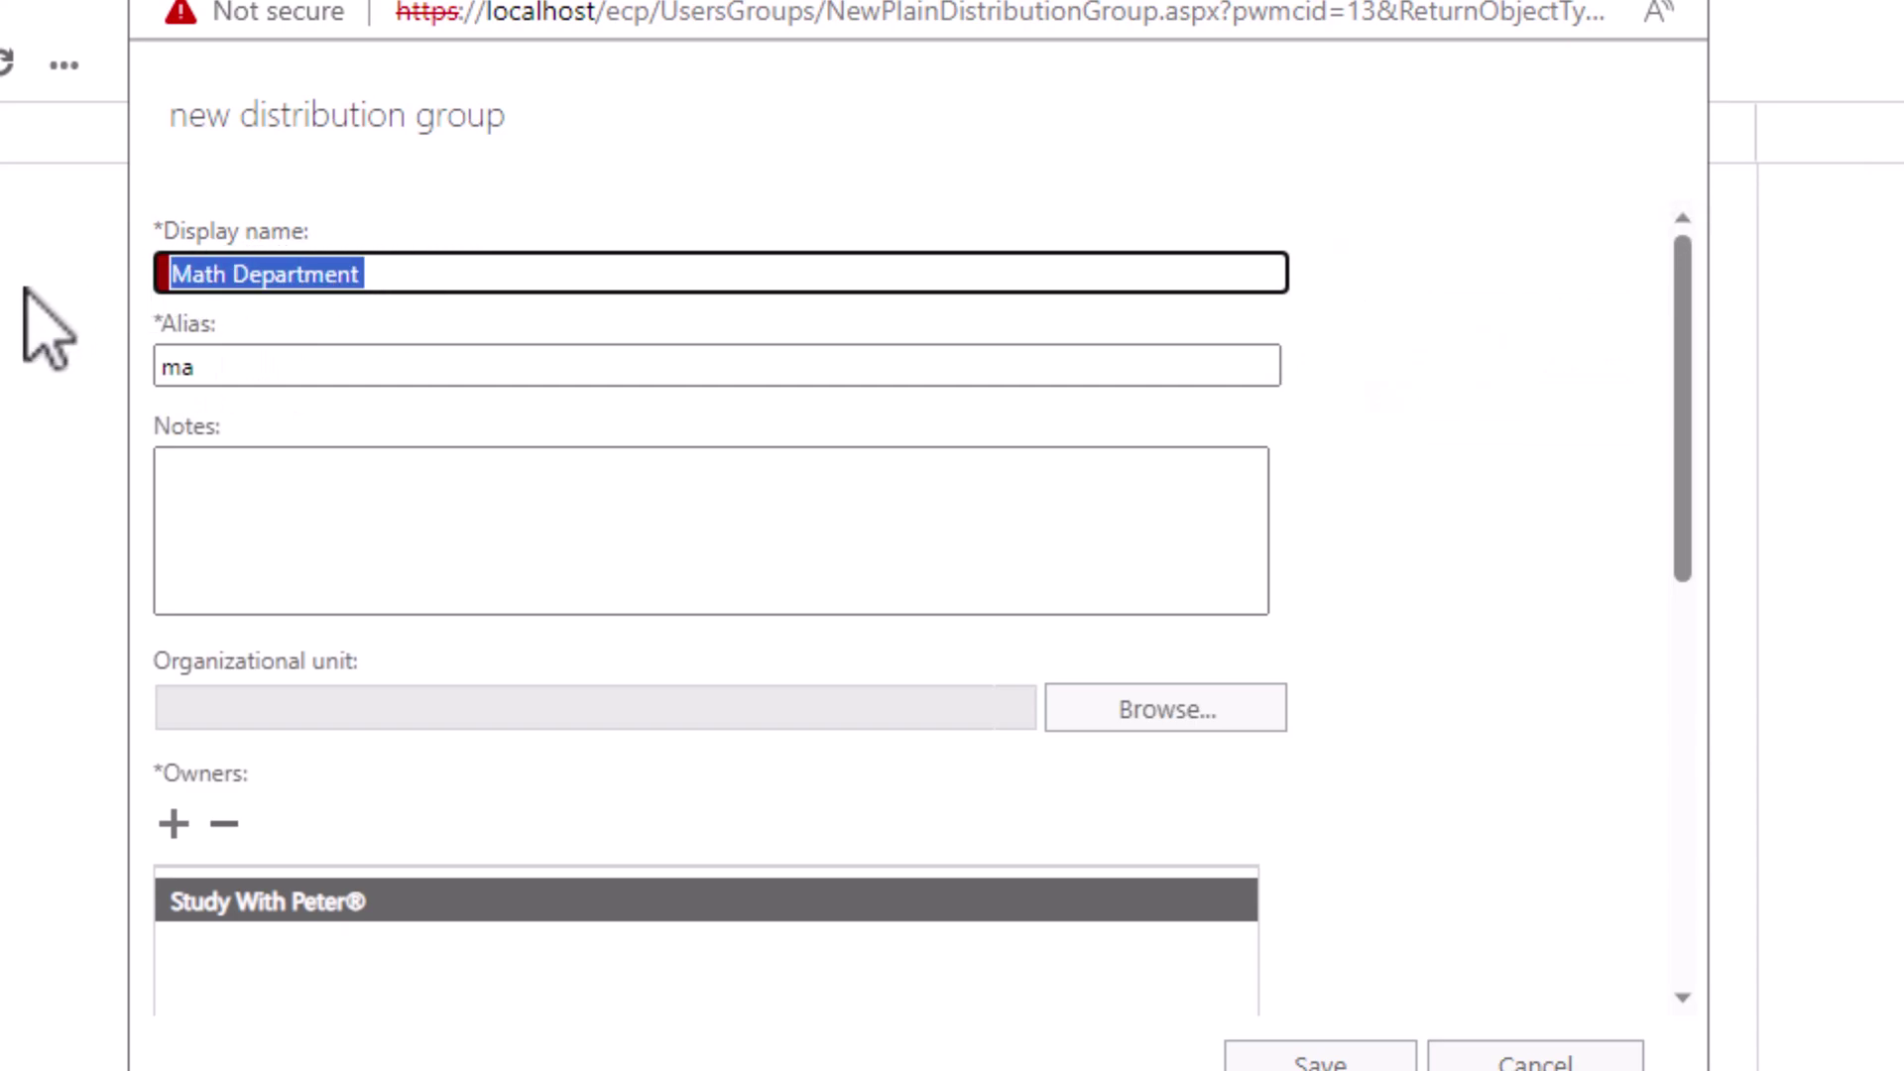
{"action": "key", "text": "End"}
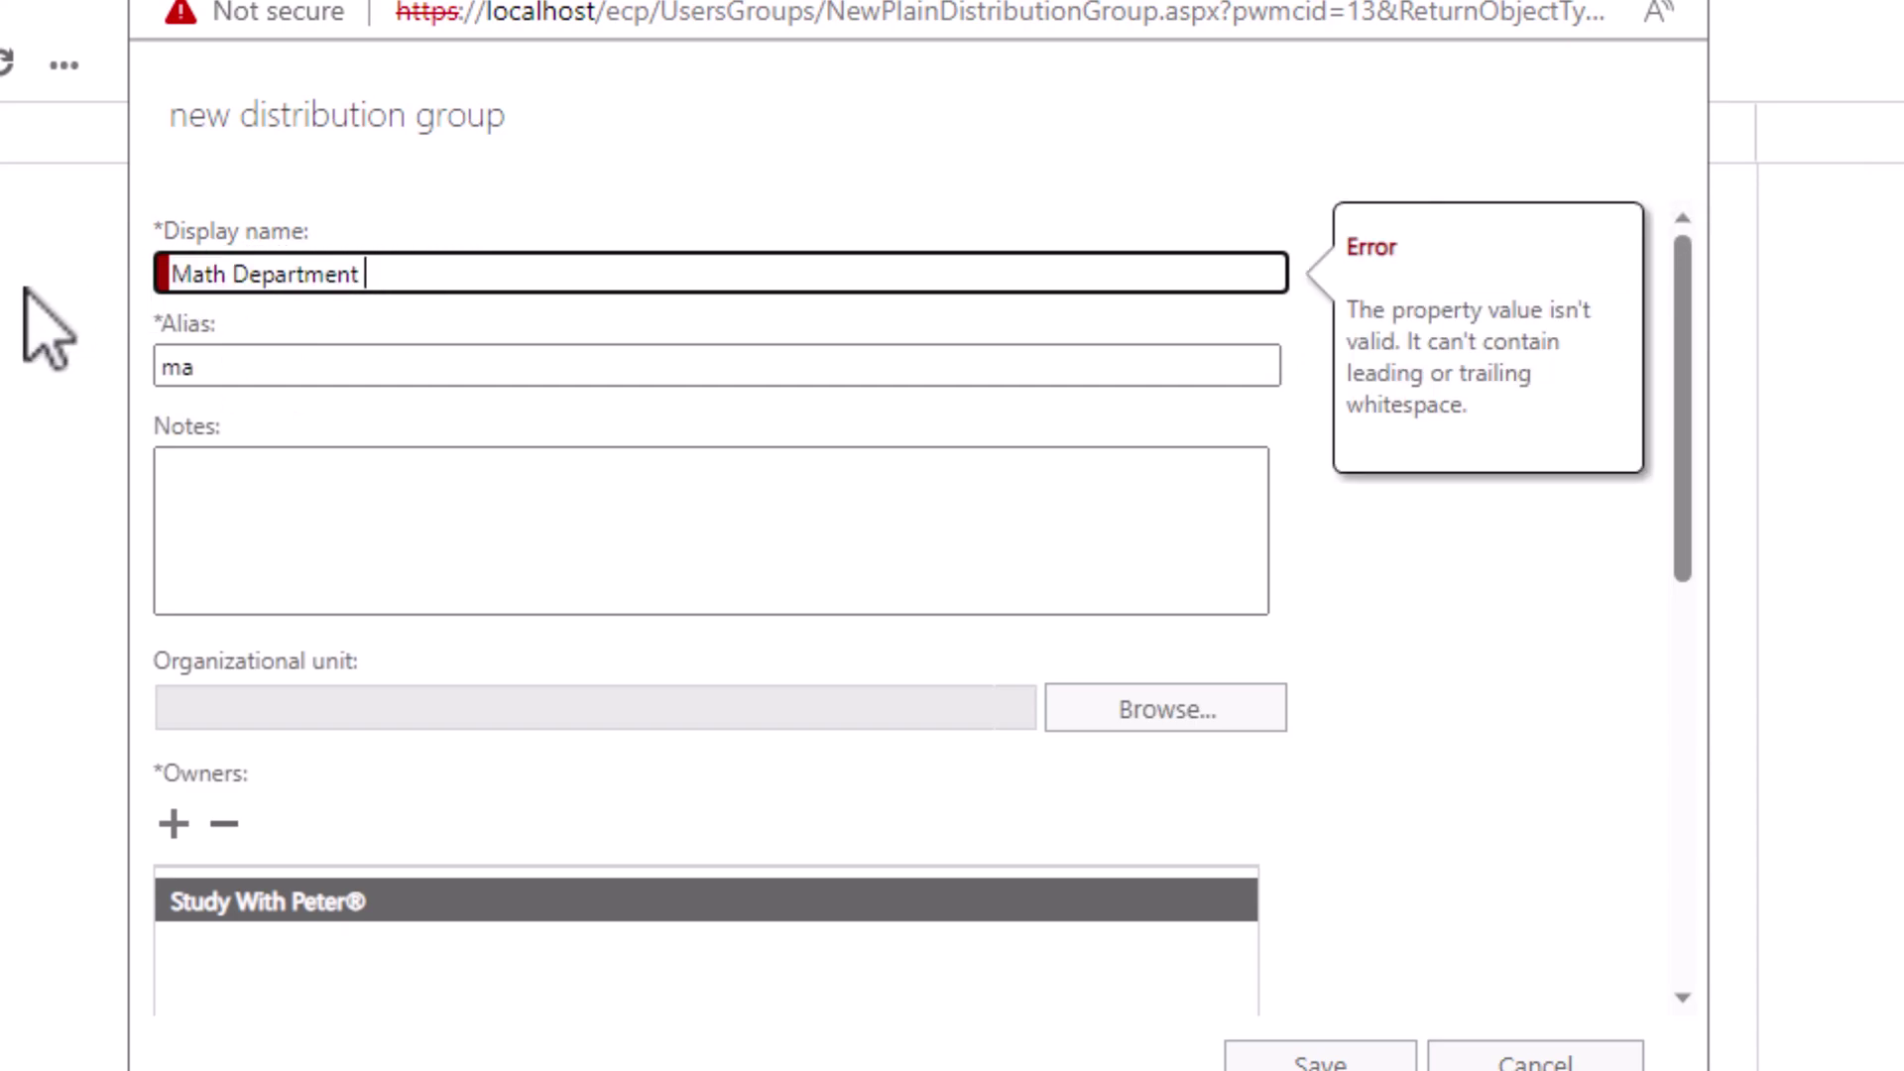
{"action": "key", "text": "BackSpace"}
{"action": "key", "text": "BackSpace"}
{"action": "key", "text": "BackSpace"}
{"action": "key", "text": "BackSpace"}
{"action": "key", "text": "BackSpace"}
{"action": "key", "text": "BackSpace"}
{"action": "key", "text": "BackSpace"}
{"action": "key", "text": "BackSpace"}
{"action": "key", "text": "BackSpace"}
{"action": "key", "text": "BackSpace"}
{"action": "key", "text": "BackSpace"}
{"action": "key", "text": "BackSpace"}
{"action": "key", "text": "BackSpace"}
{"action": "key", "text": "BackSpace"}
{"action": "key", "text": "BackSpace"}
{"action": "key", "text": "BackSpace"}
{"action": "type", "text": "English Deapar"}
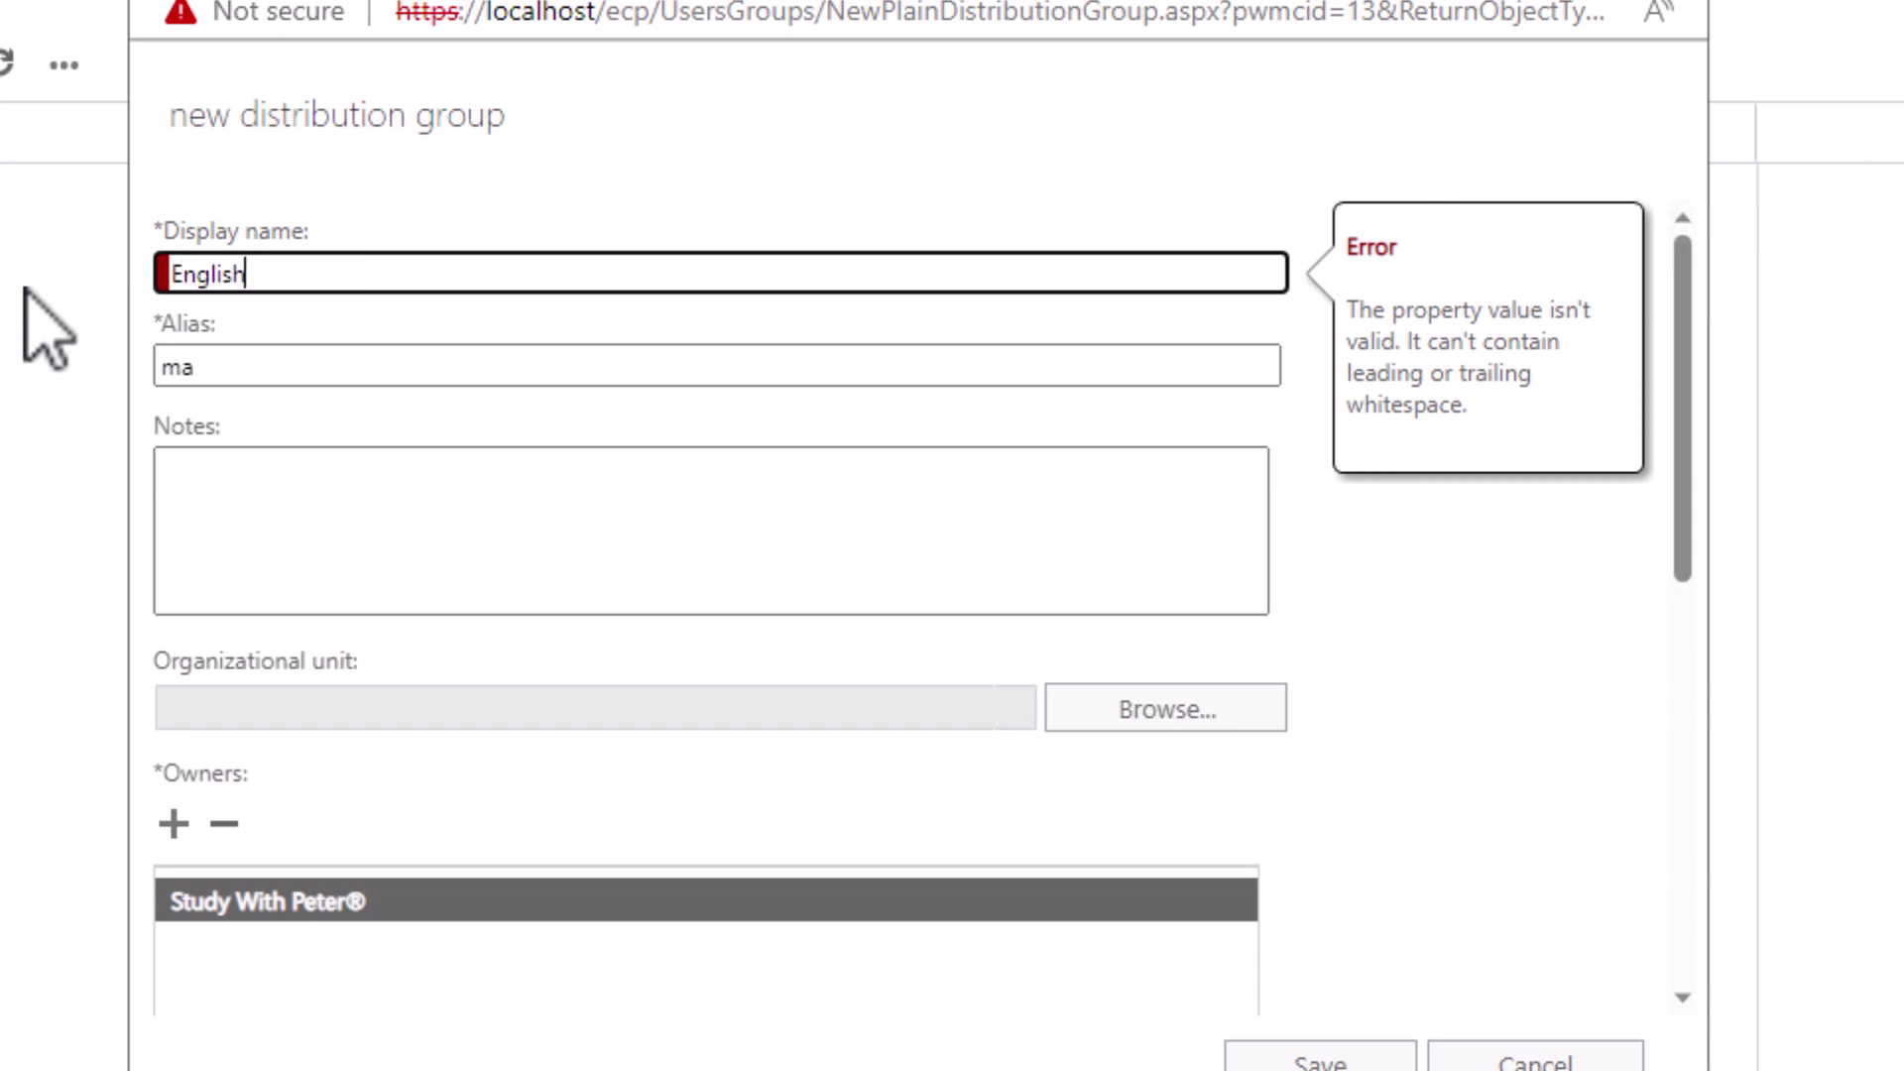
{"action": "key", "text": "BackSpace"}
{"action": "key", "text": "BackSpace"}
{"action": "key", "text": "BackSpace"}
{"action": "key", "text": "BackSpace"}
{"action": "type", "text": "partment"}
Step: Enter alias englishdepartment and the note 'This DG is for English Teachers'
{"action": "key", "text": "Tab"}
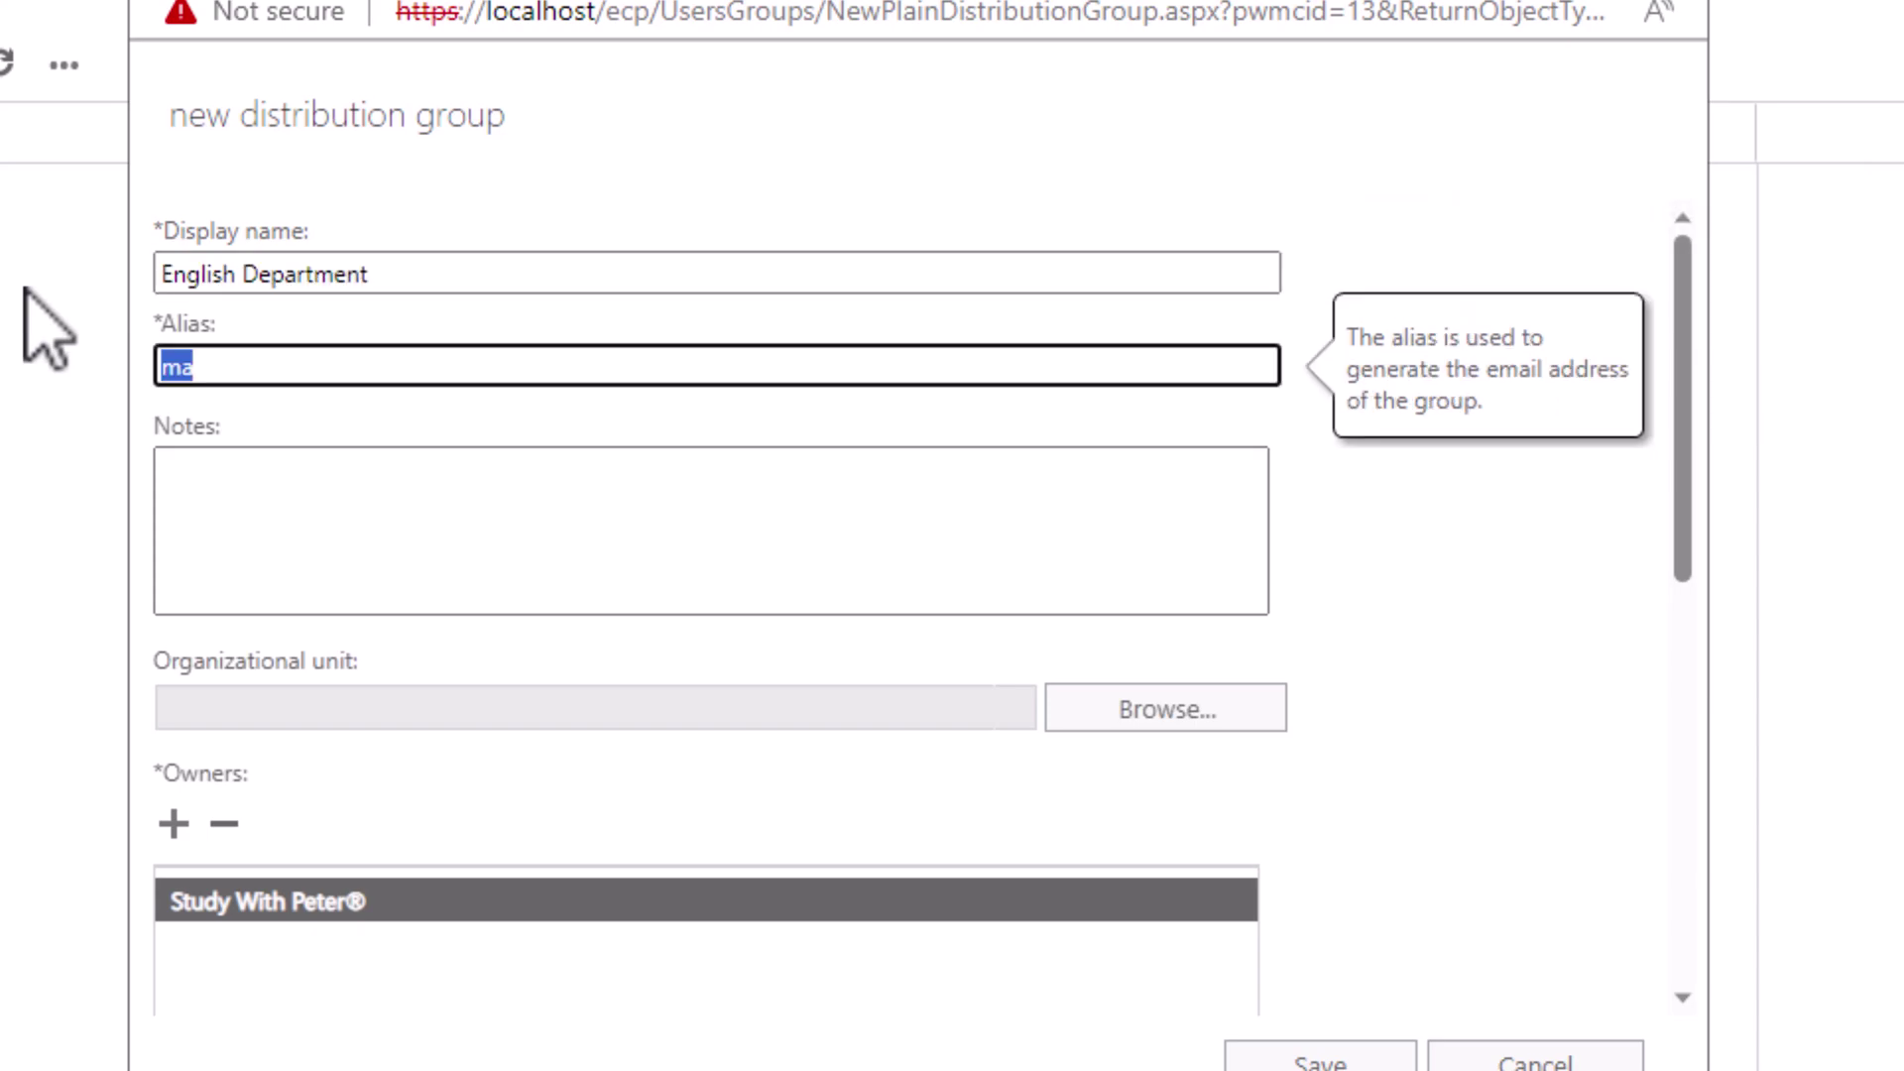
{"action": "type", "text": "englishdepartment"}
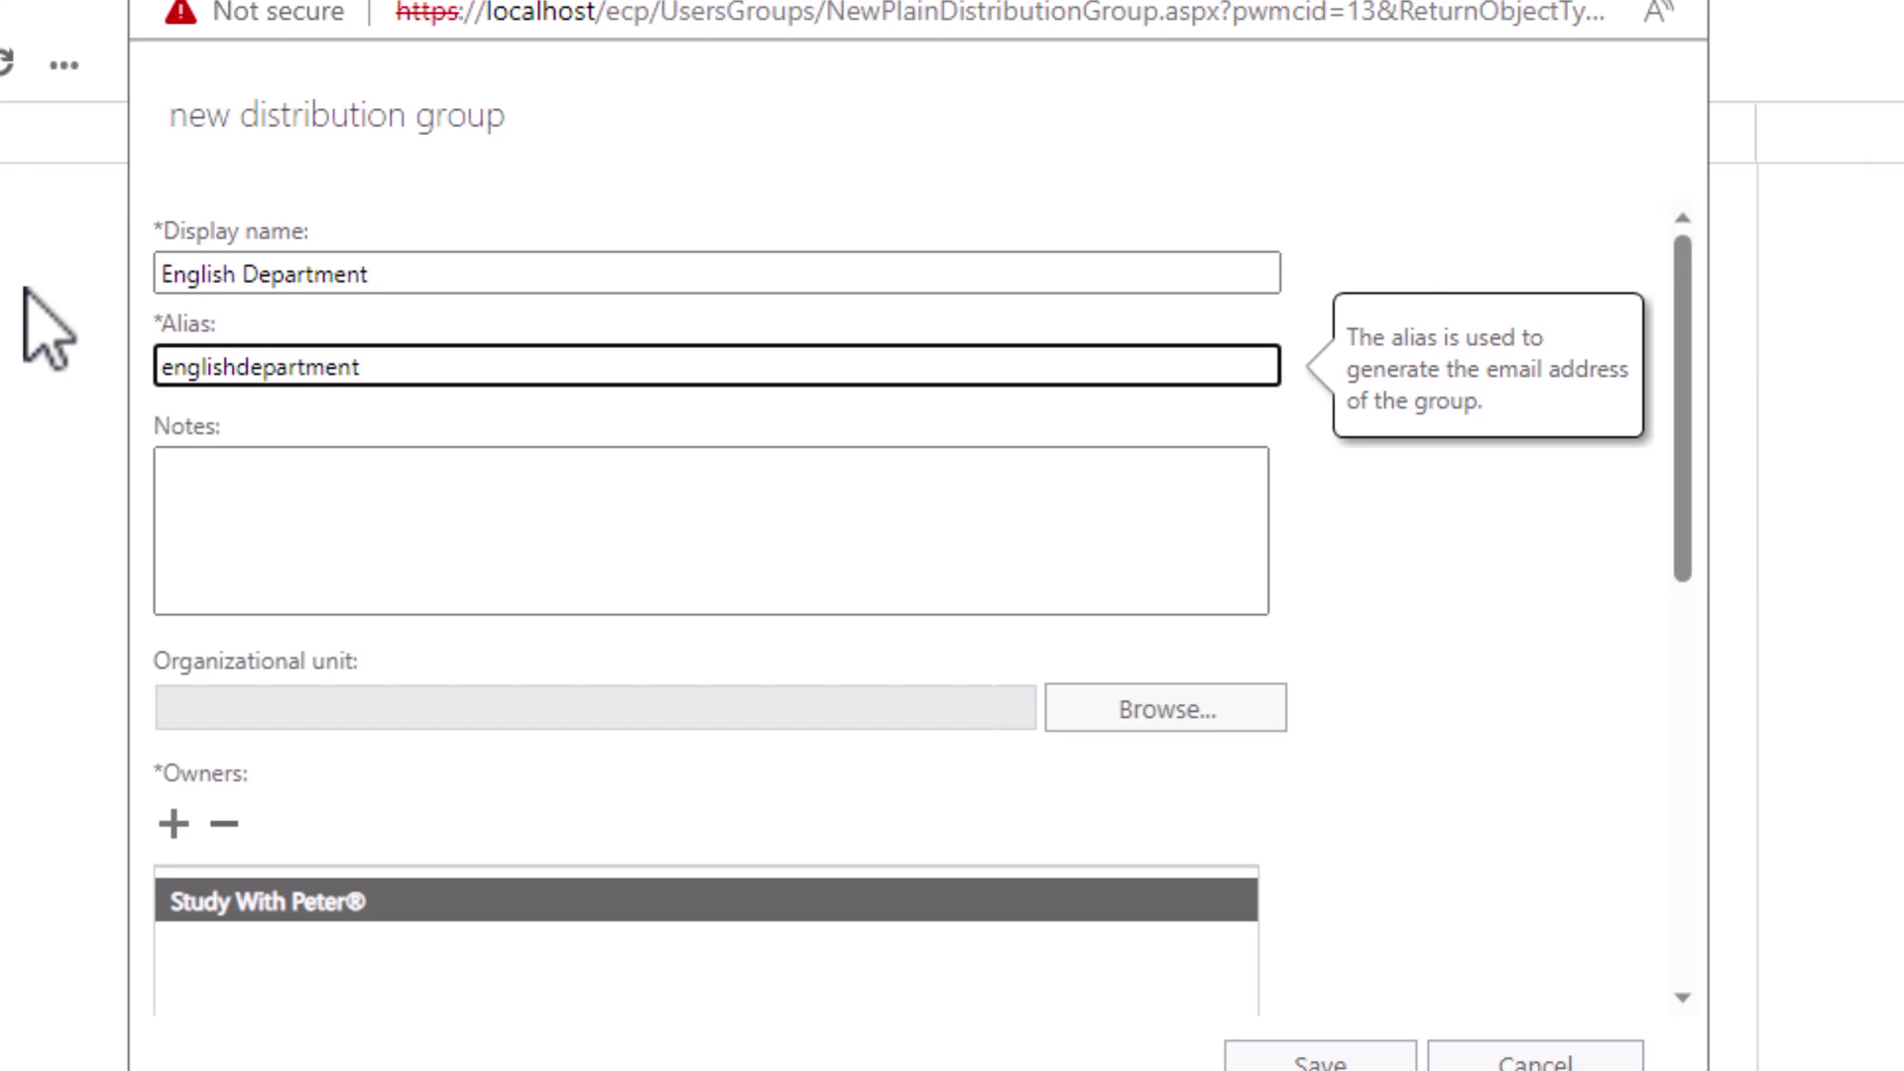
{"action": "key", "text": "Tab"}
{"action": "type", "text": "Th"}
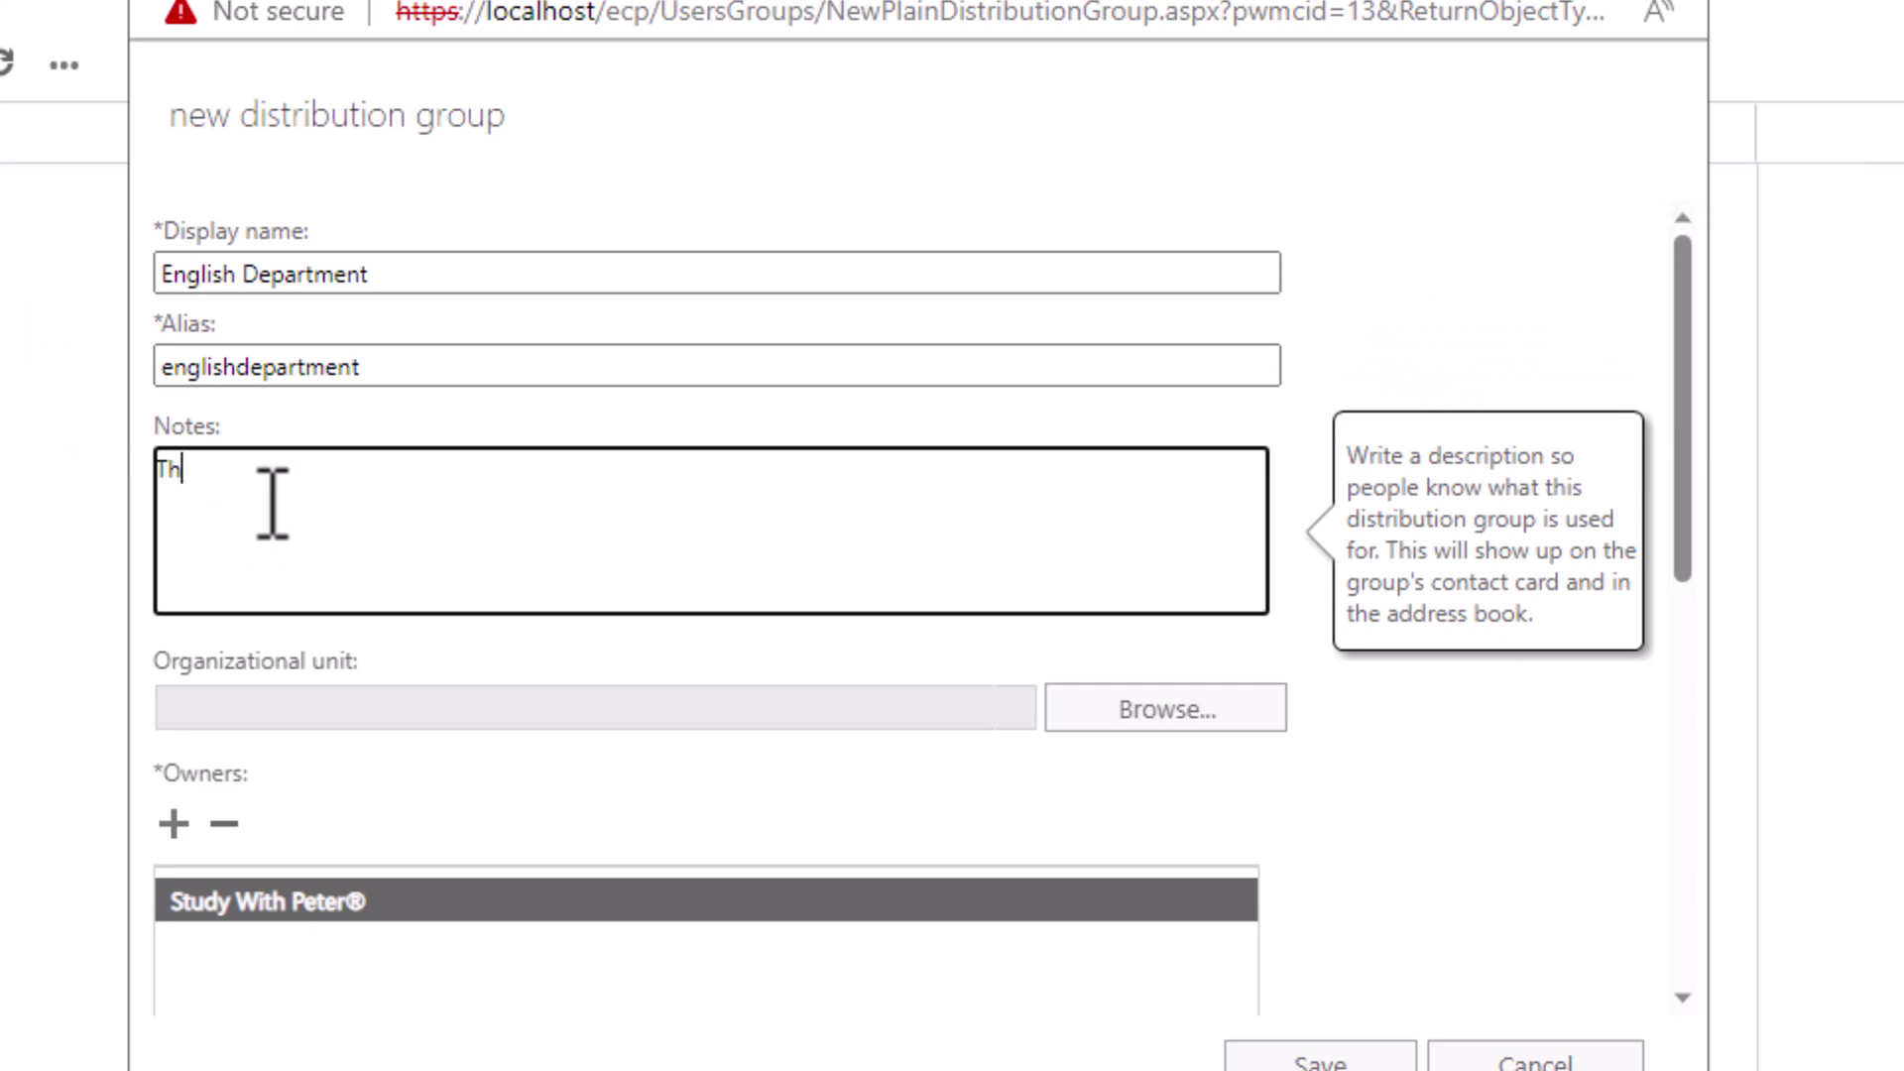
{"action": "type", "text": "is DG is for English Tacher"}
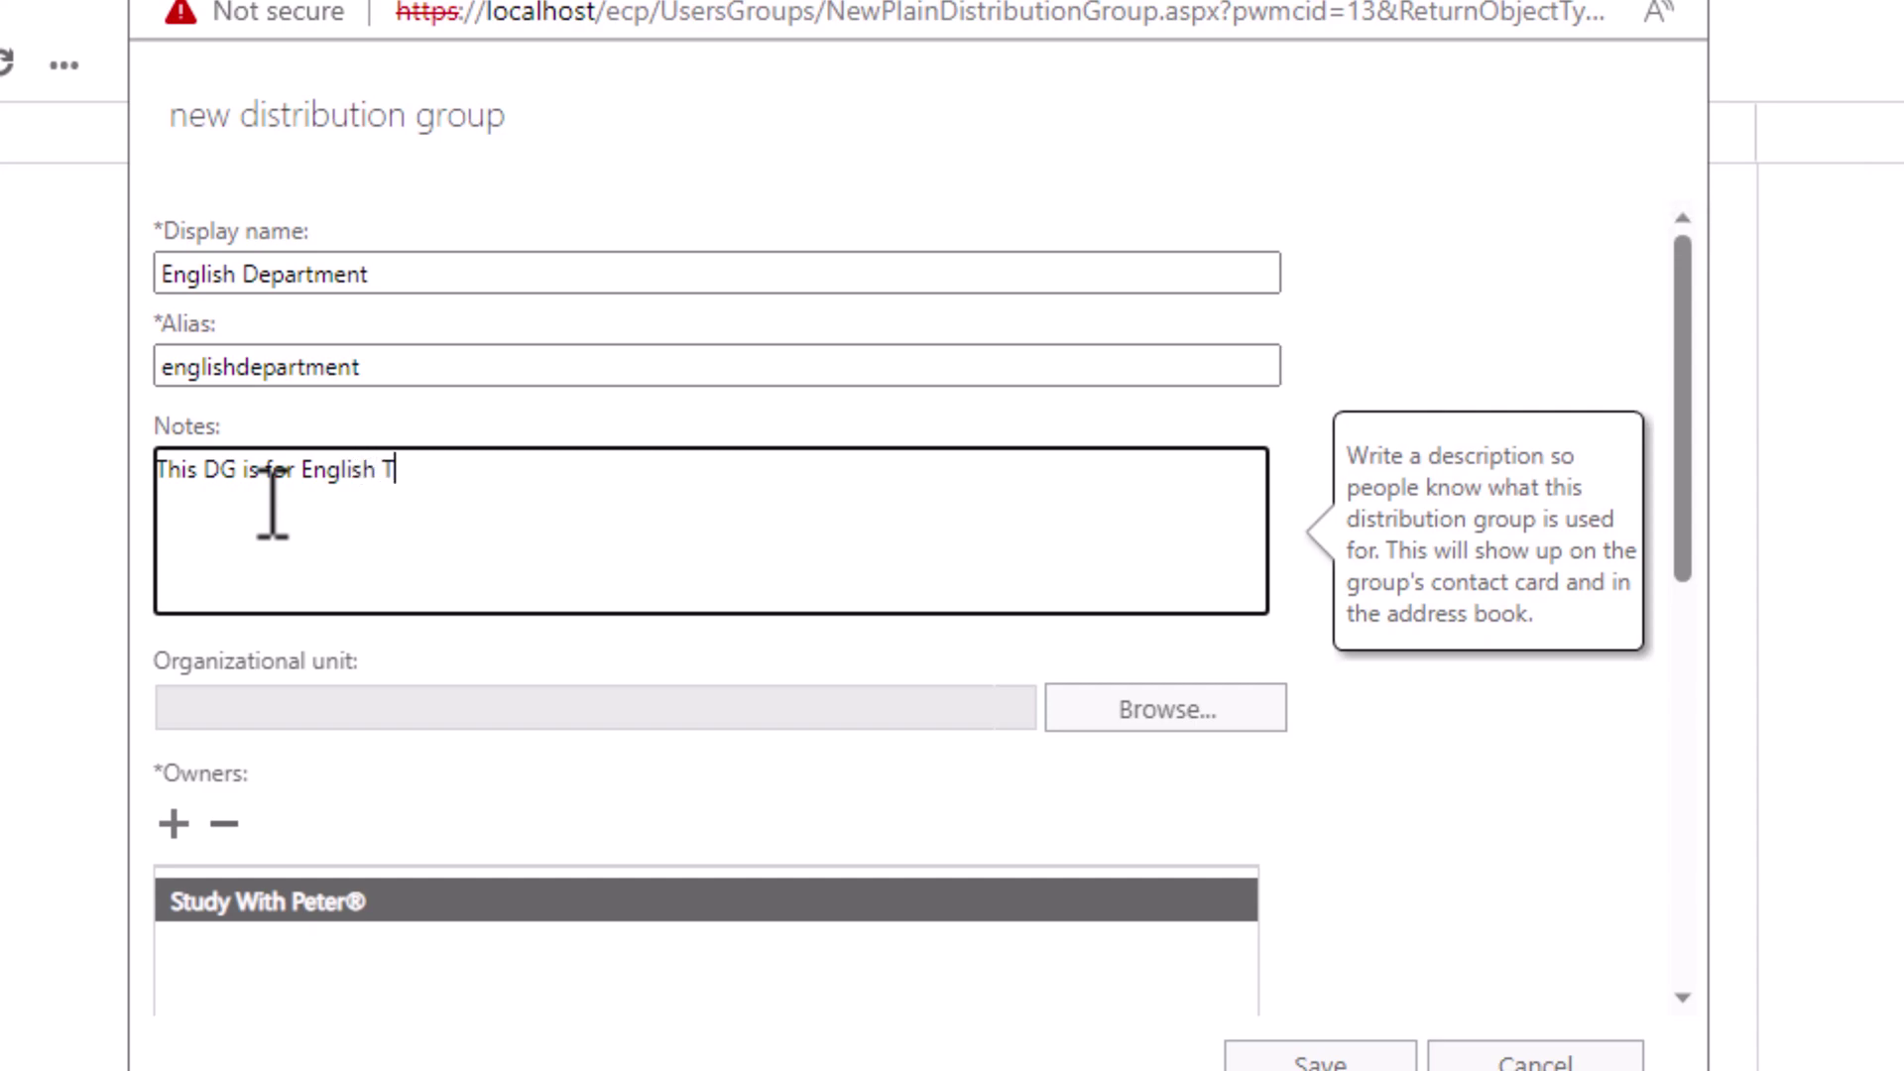
{"action": "key", "text": "BackSpace"}
{"action": "key", "text": "BackSpace"}
{"action": "key", "text": "BackSpace"}
{"action": "key", "text": "BackSpace"}
{"action": "key", "text": "BackSpace"}
{"action": "type", "text": "eachers"}
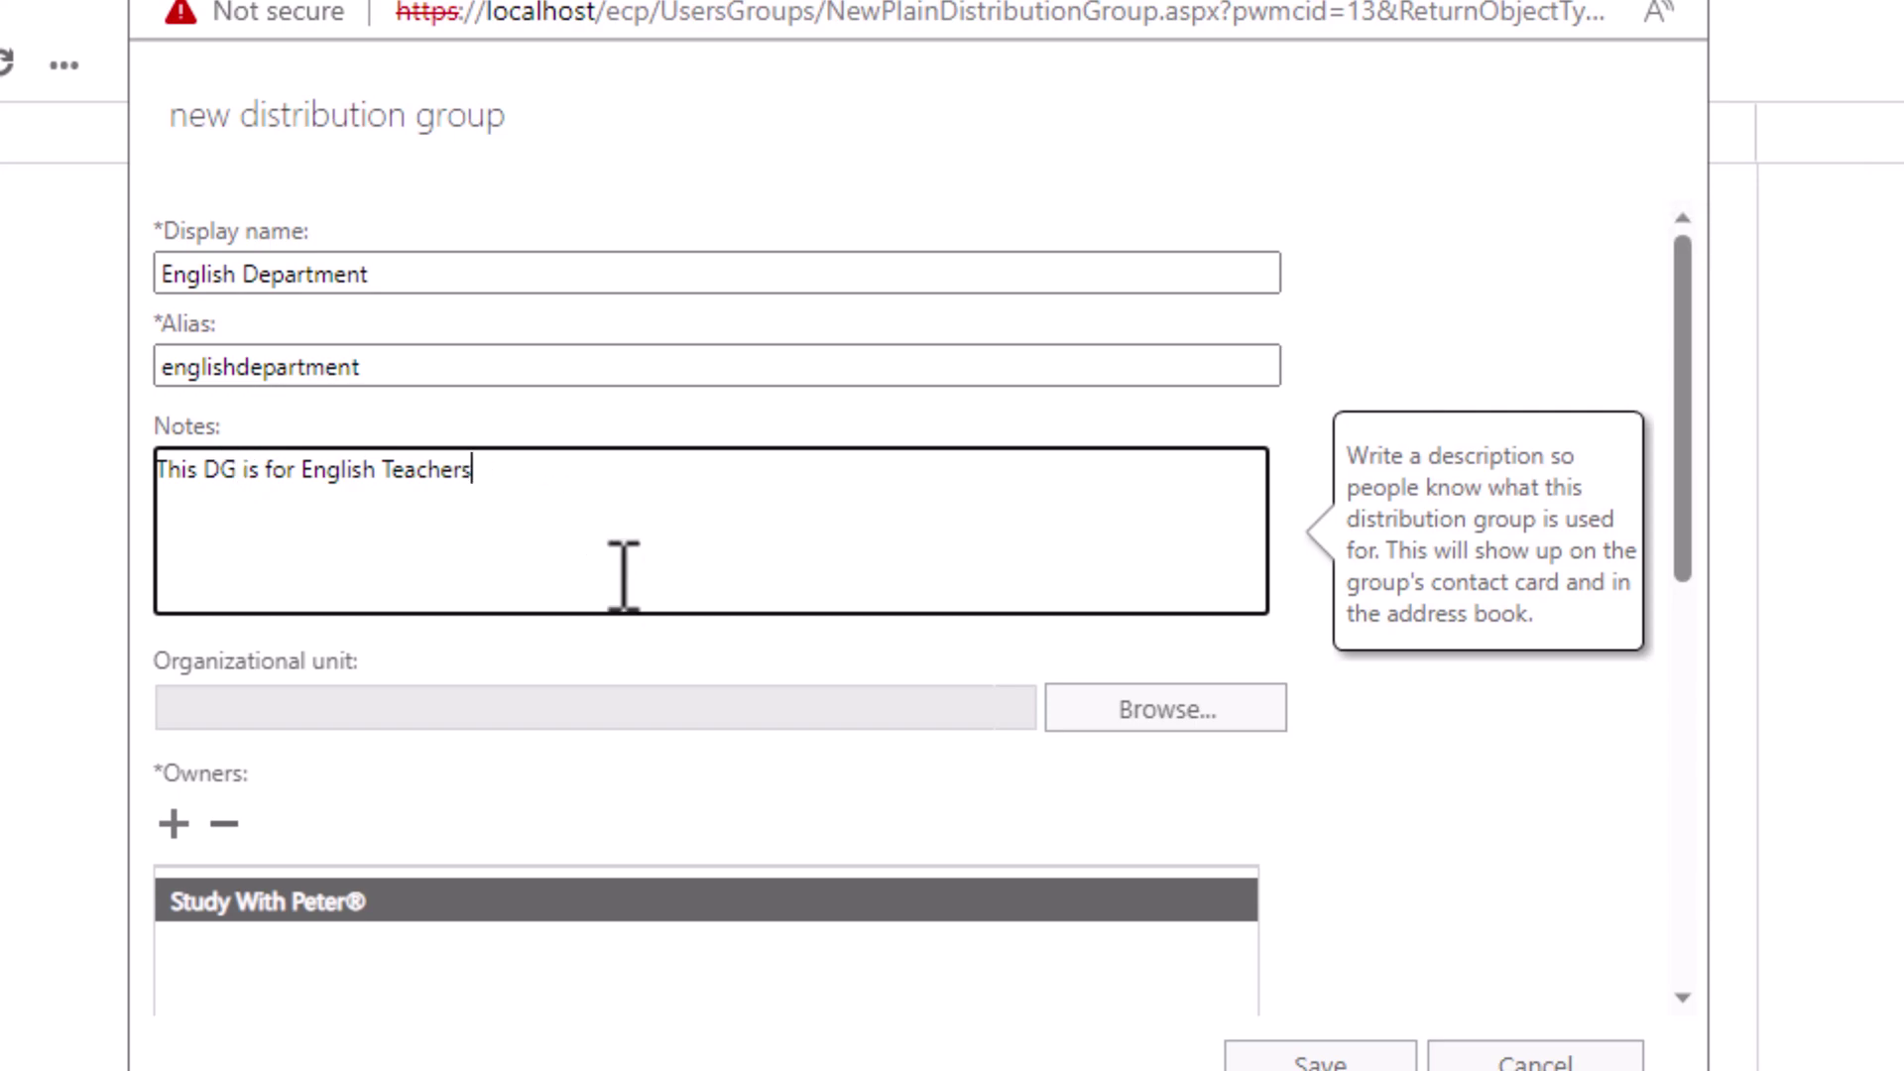
Step: Add a second owner to the English Department group
{"action": "scroll", "coordinate": [476, 793], "scroll_direction": "down", "scroll_amount": 1}
{"action": "scroll", "coordinate": [474, 783], "scroll_direction": "down", "scroll_amount": 1}
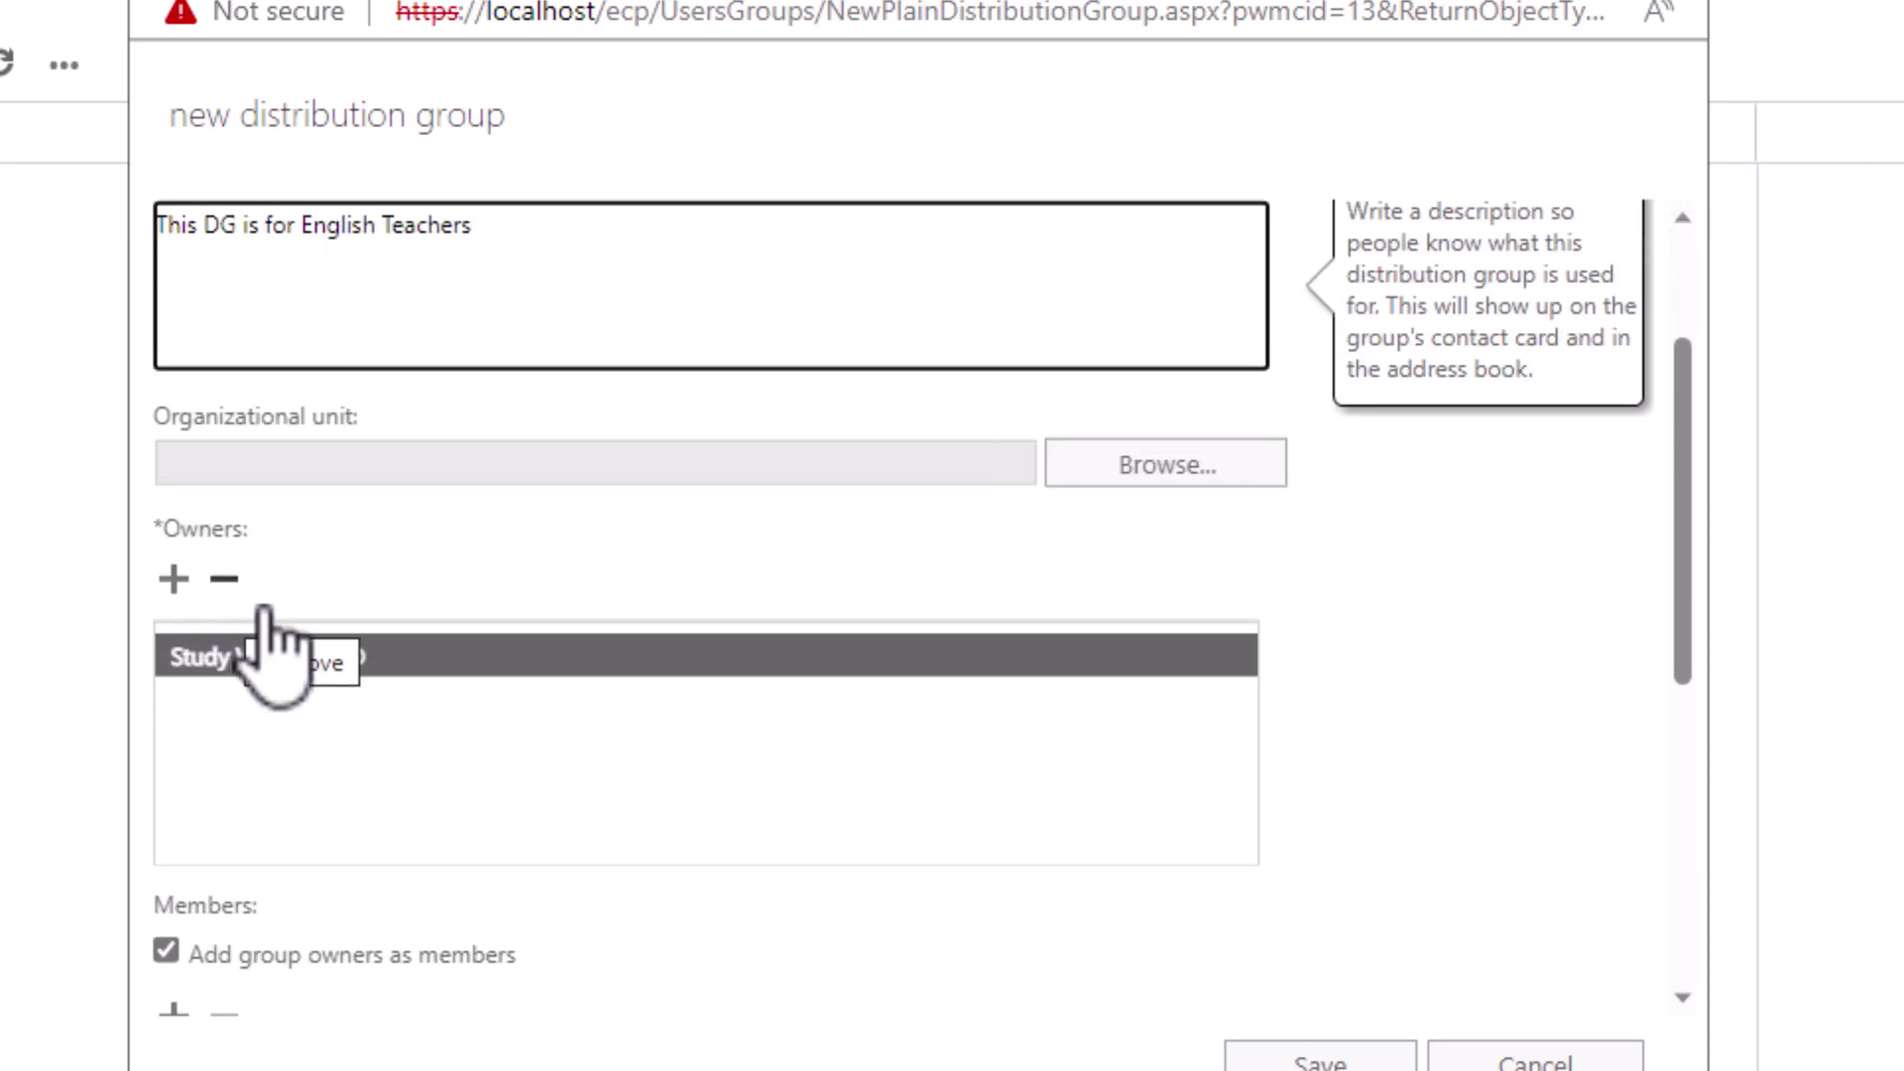
{"action": "left_click", "coordinate": [173, 579]}
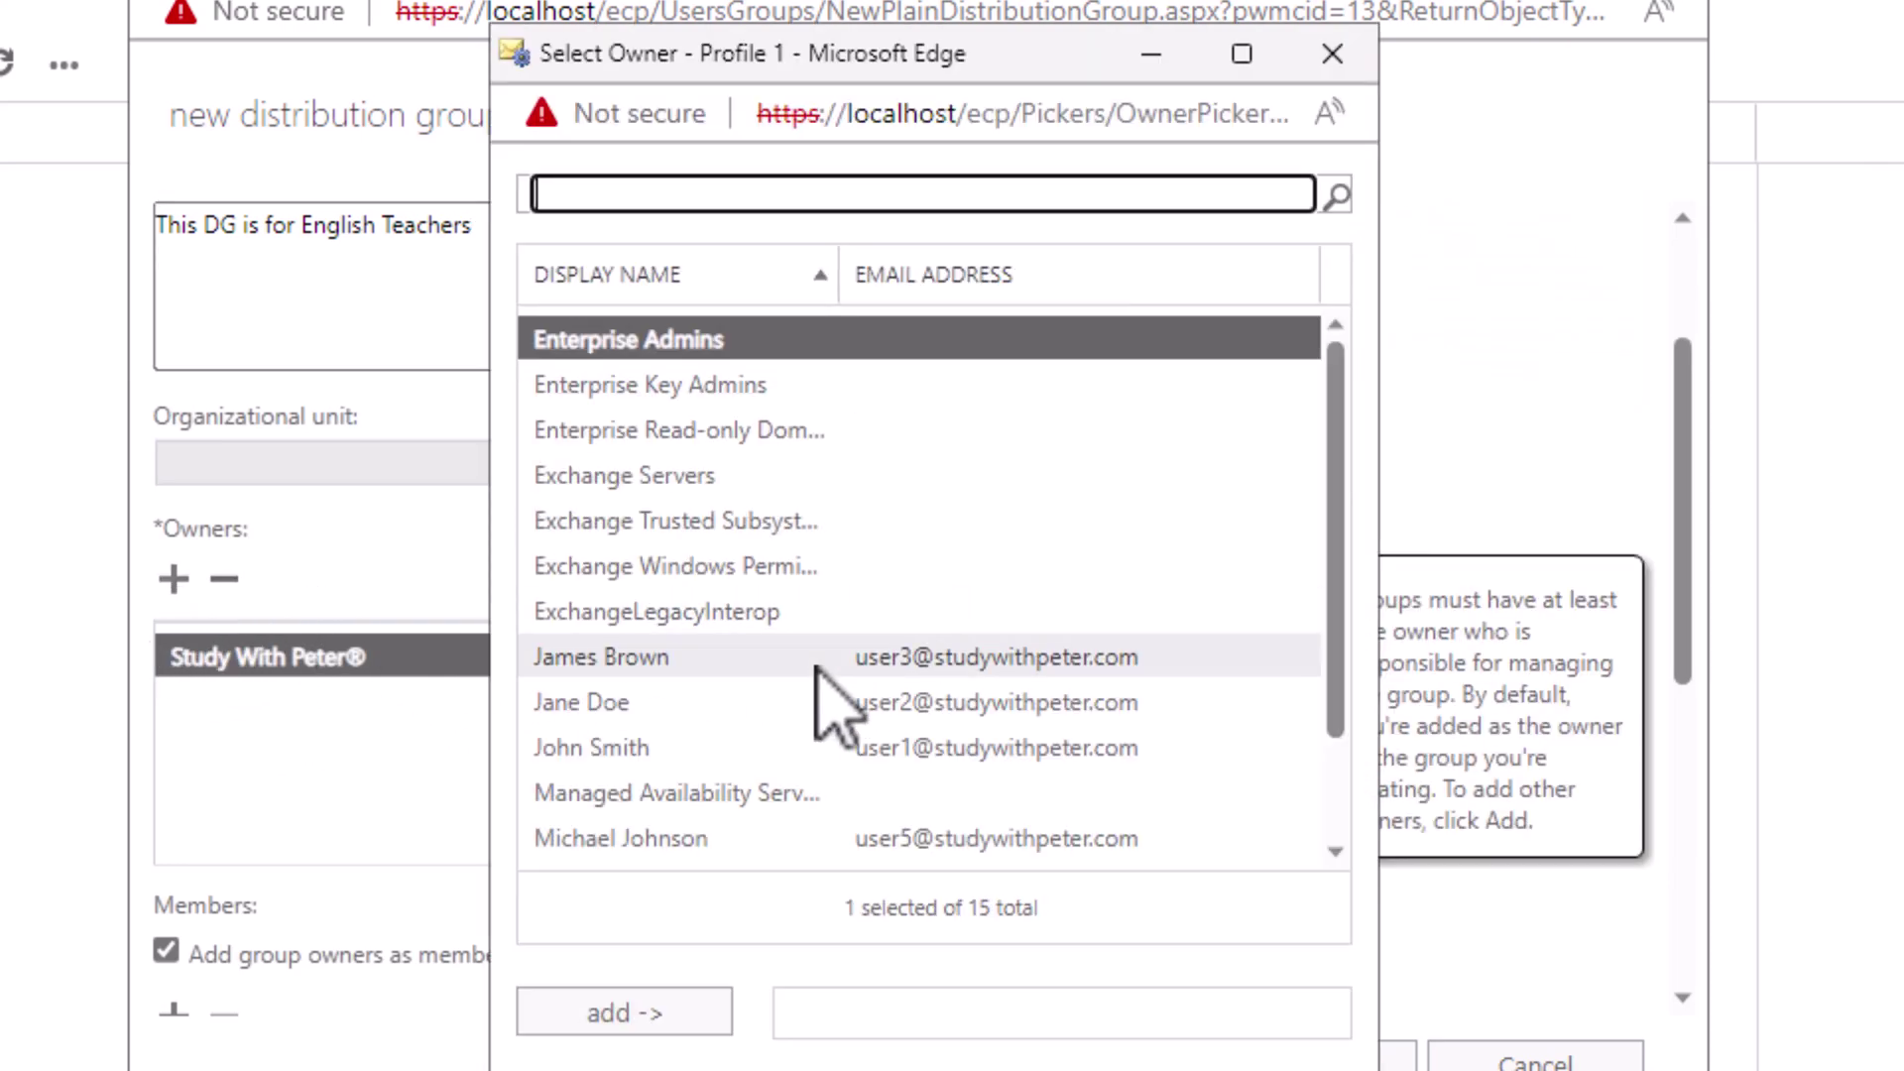
{"action": "scroll", "coordinate": [942, 706], "scroll_direction": "down", "scroll_amount": 2}
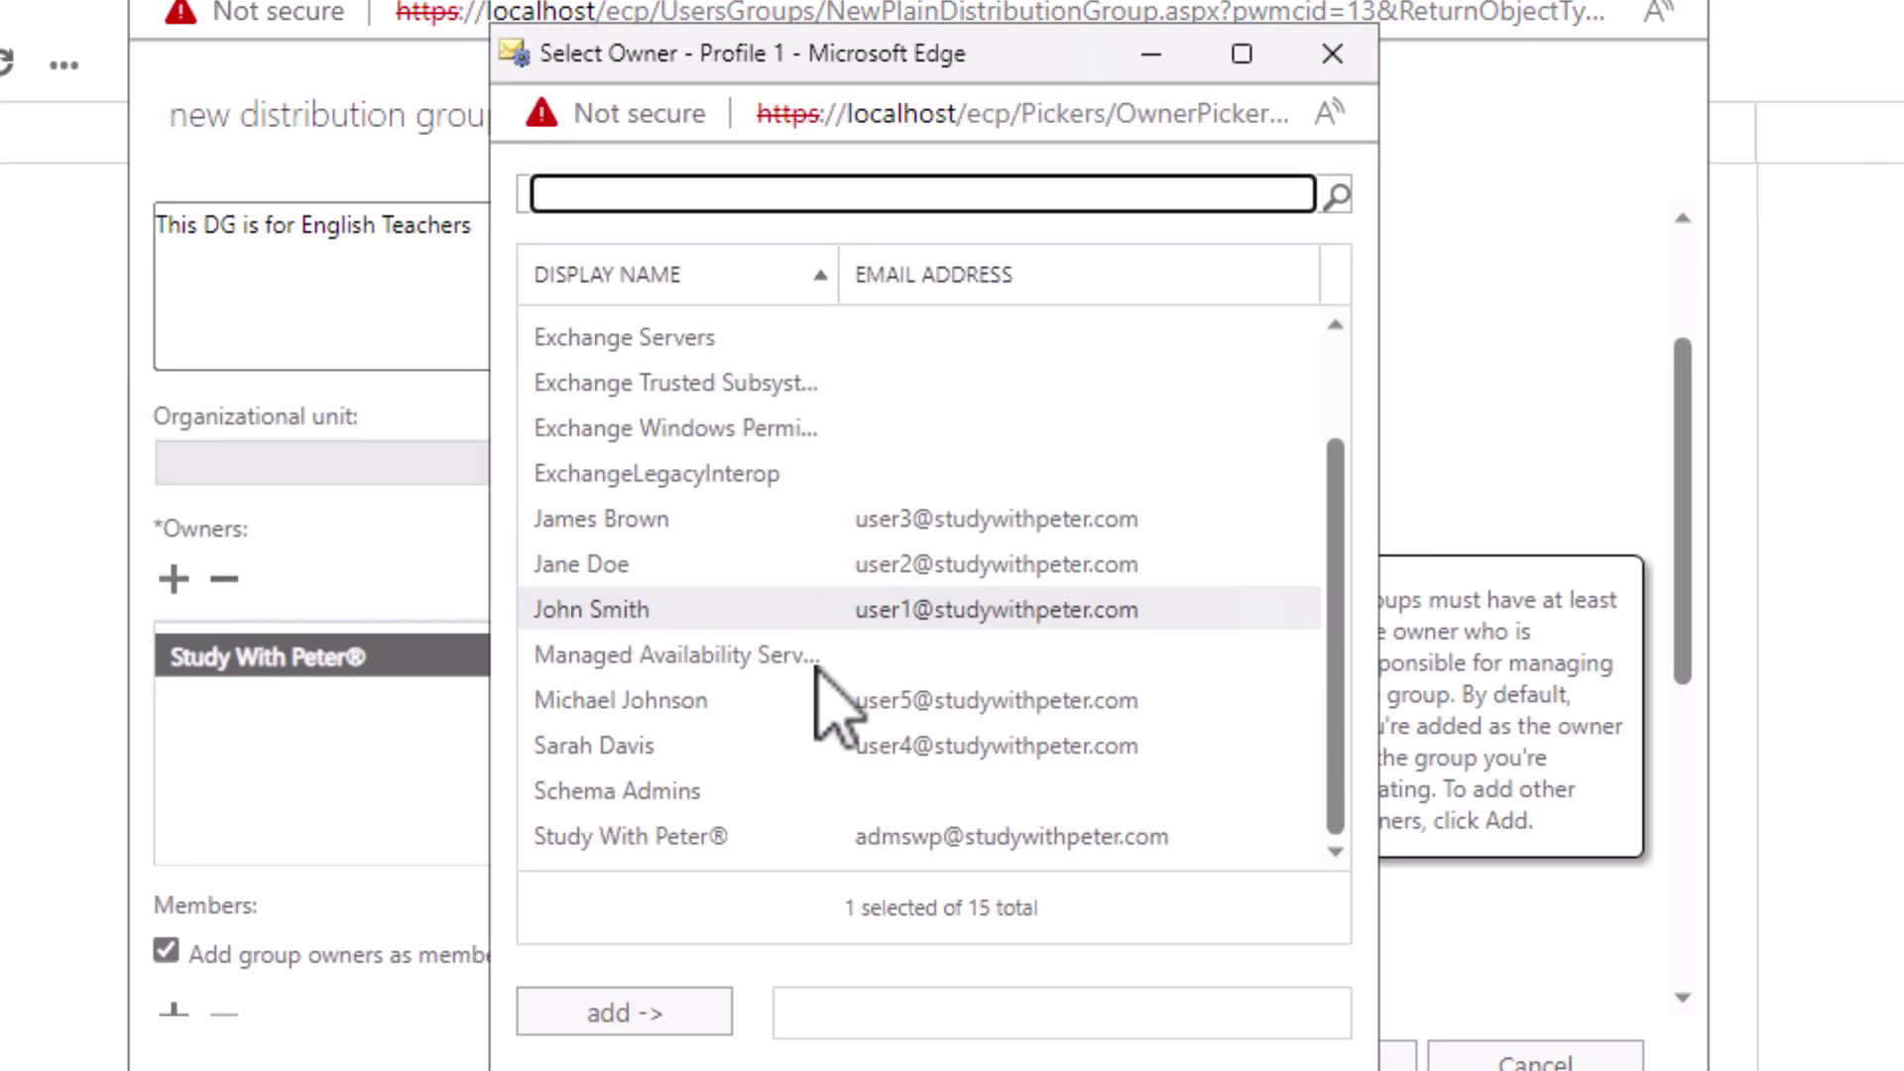
{"action": "left_click", "coordinate": [634, 754]}
{"action": "key", "text": "Return"}
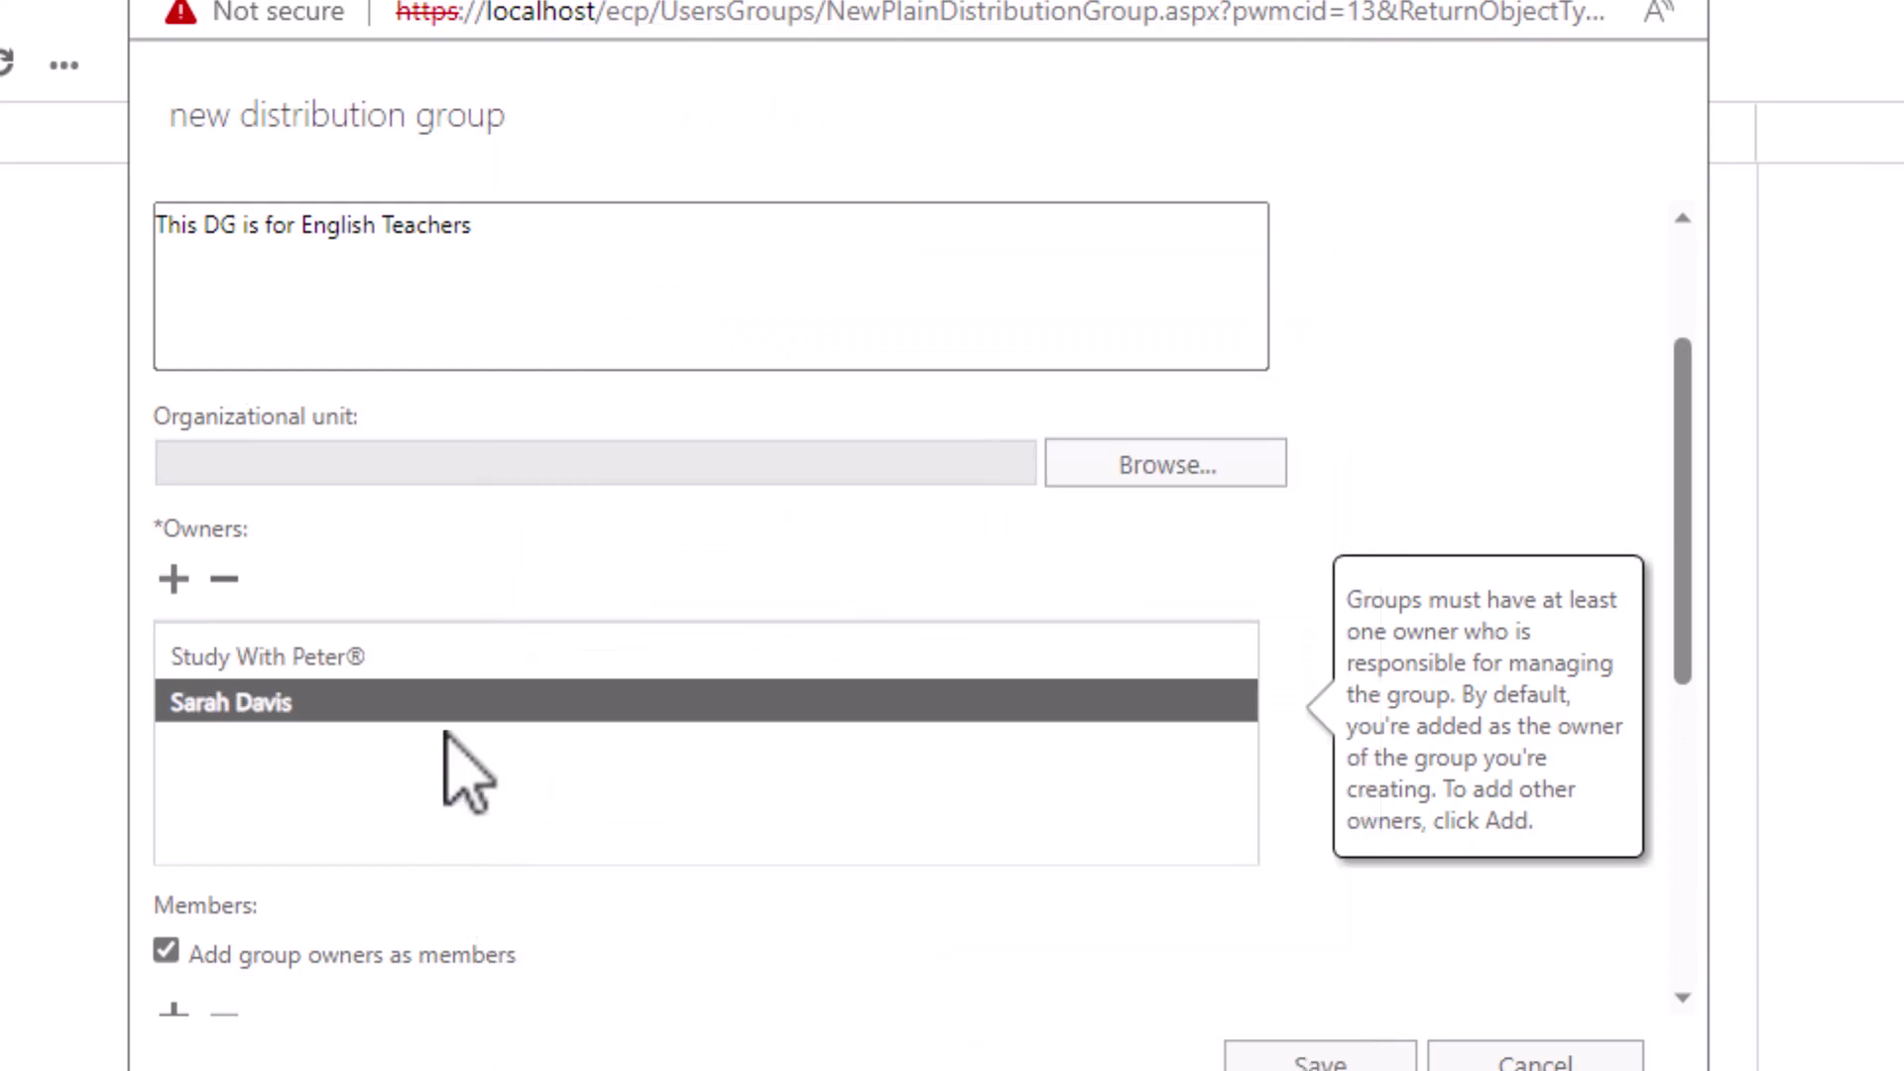
{"action": "scroll", "coordinate": [451, 784], "scroll_direction": "down", "scroll_amount": 3}
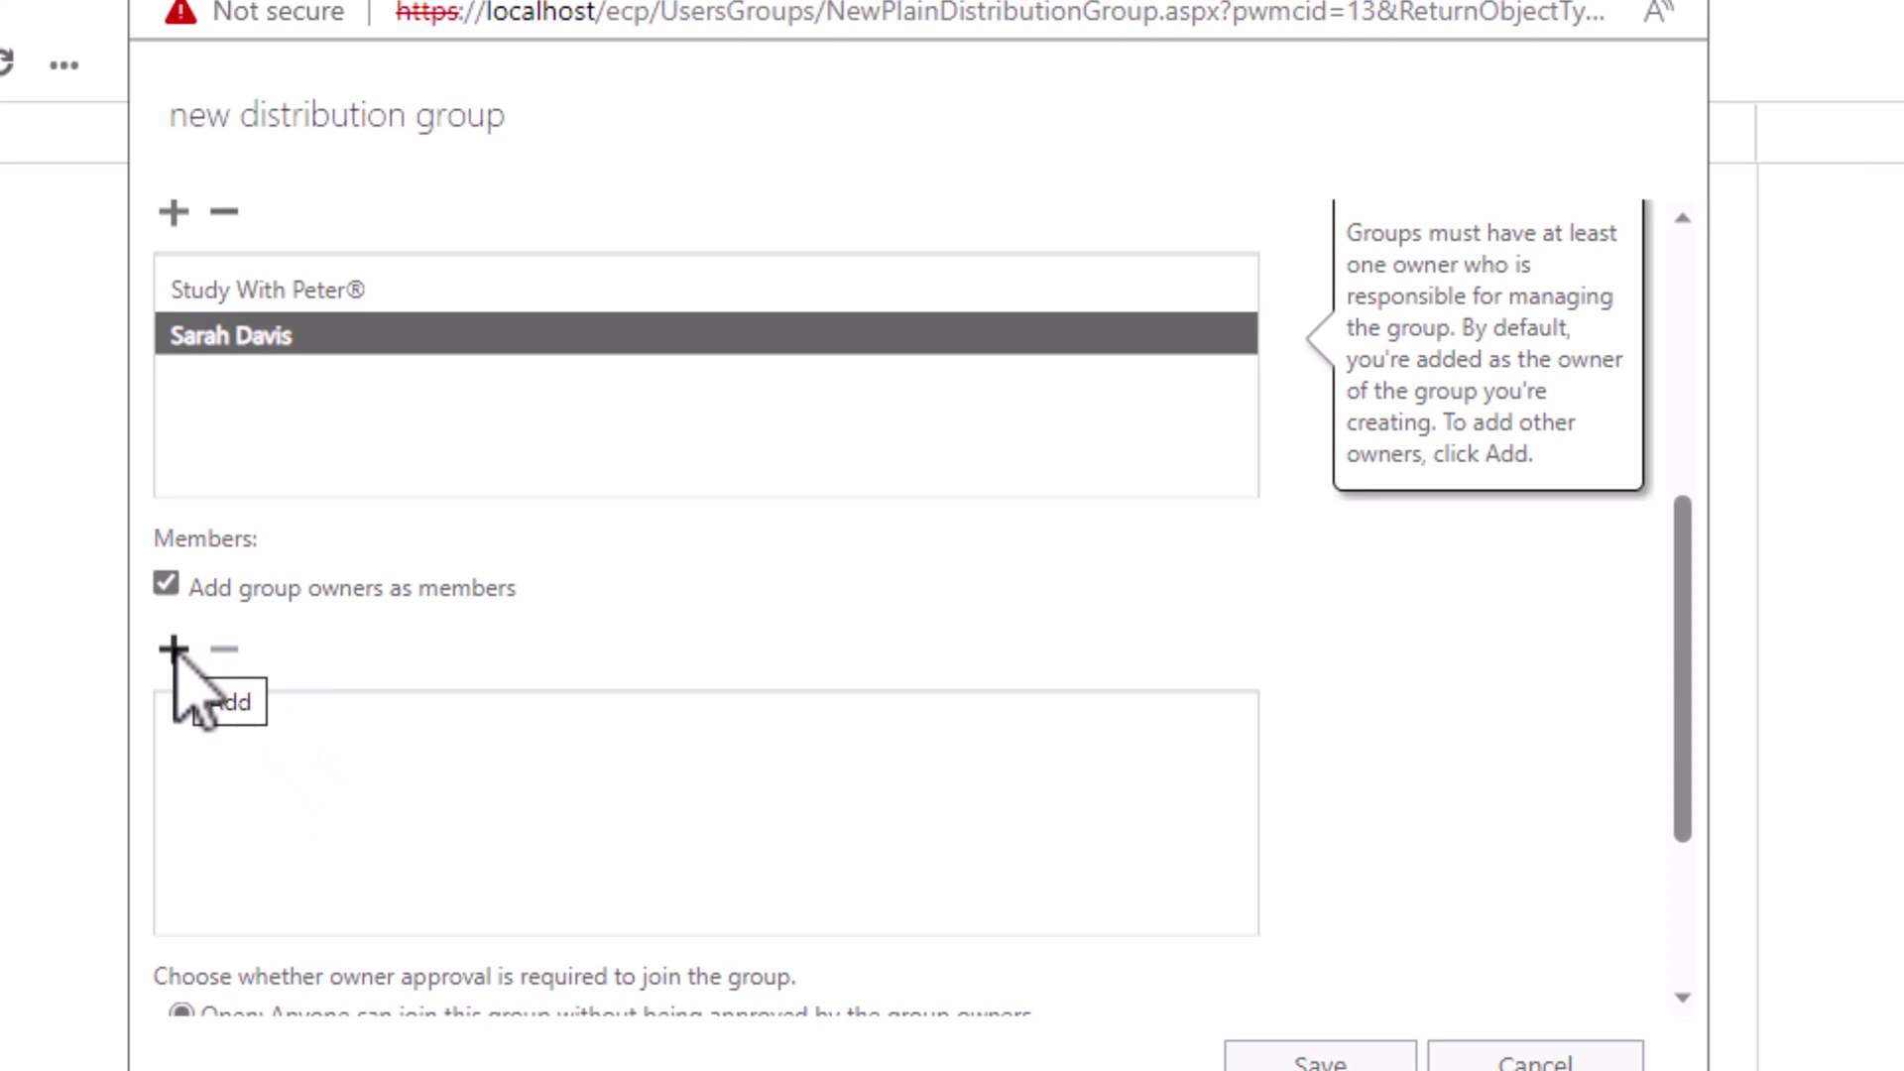
Step: Add two users as members of the group
{"action": "left_click", "coordinate": [174, 650]}
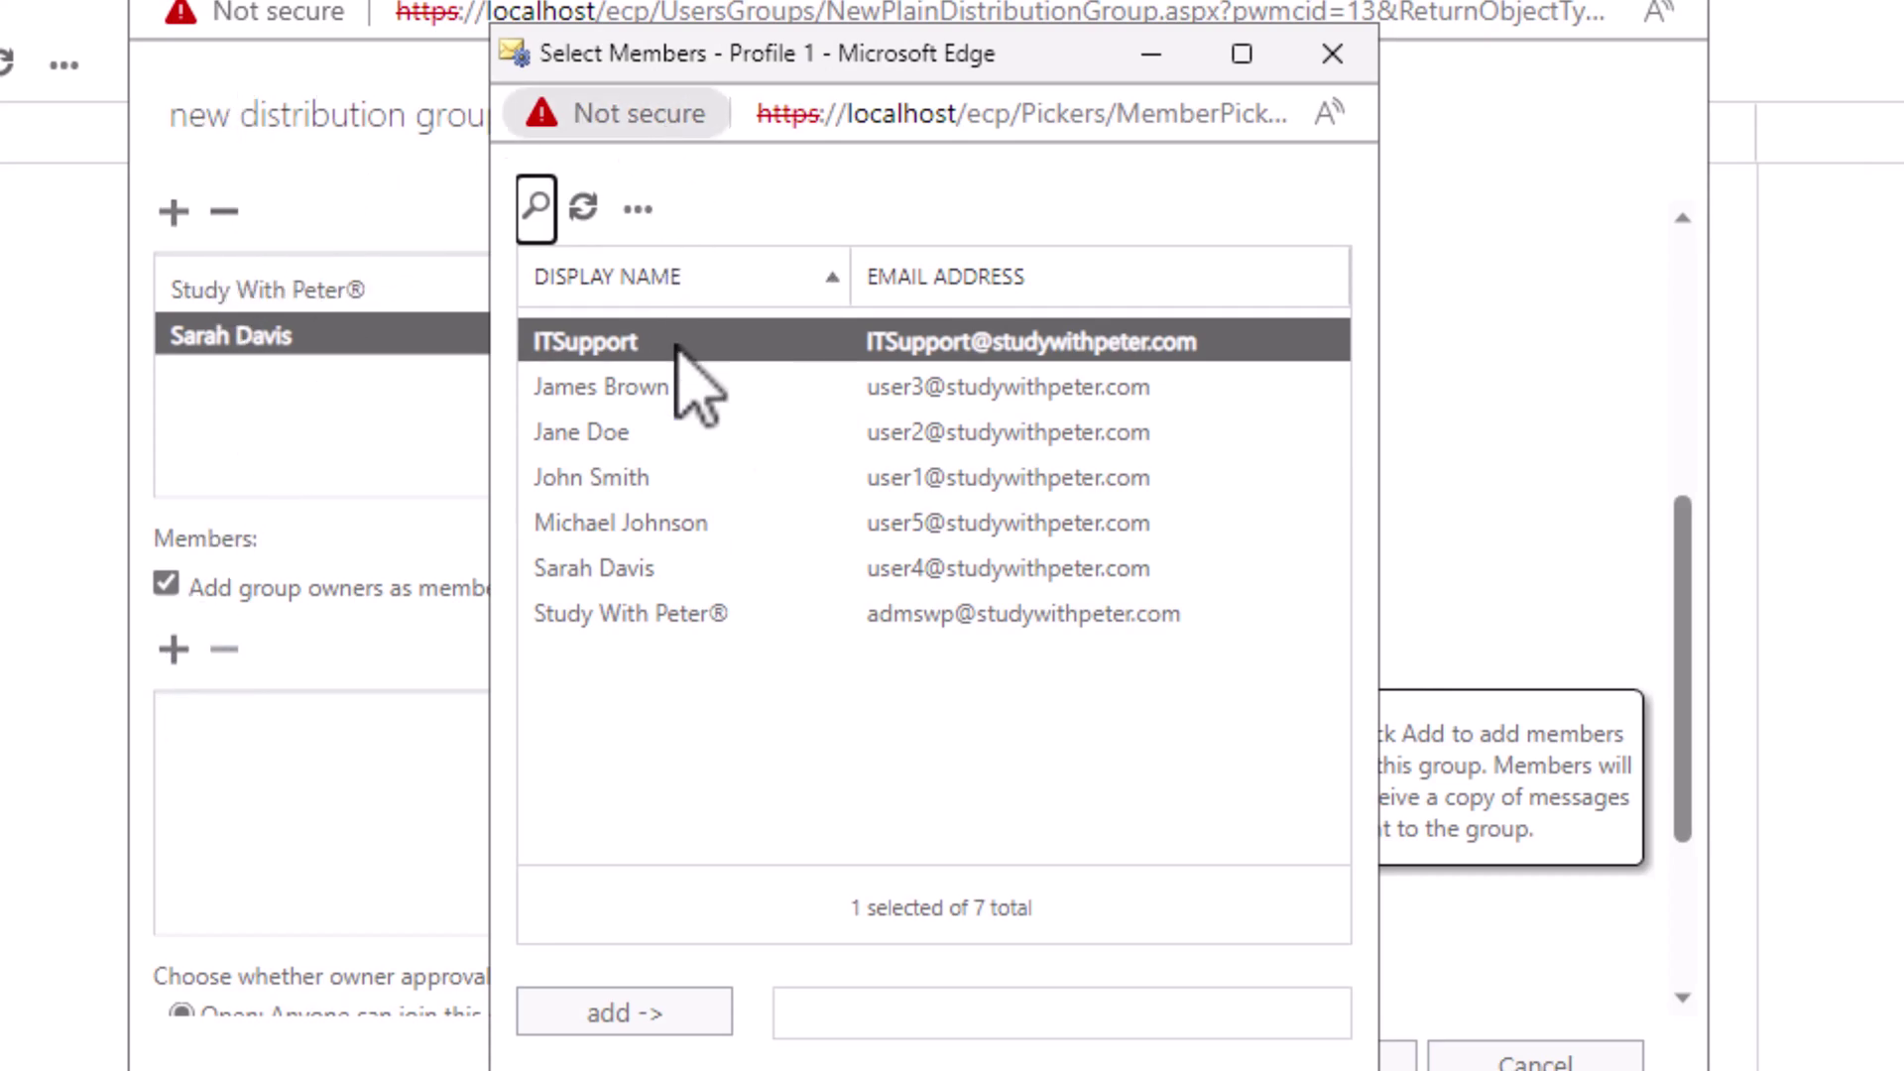
{"action": "left_click", "coordinate": [657, 389]}
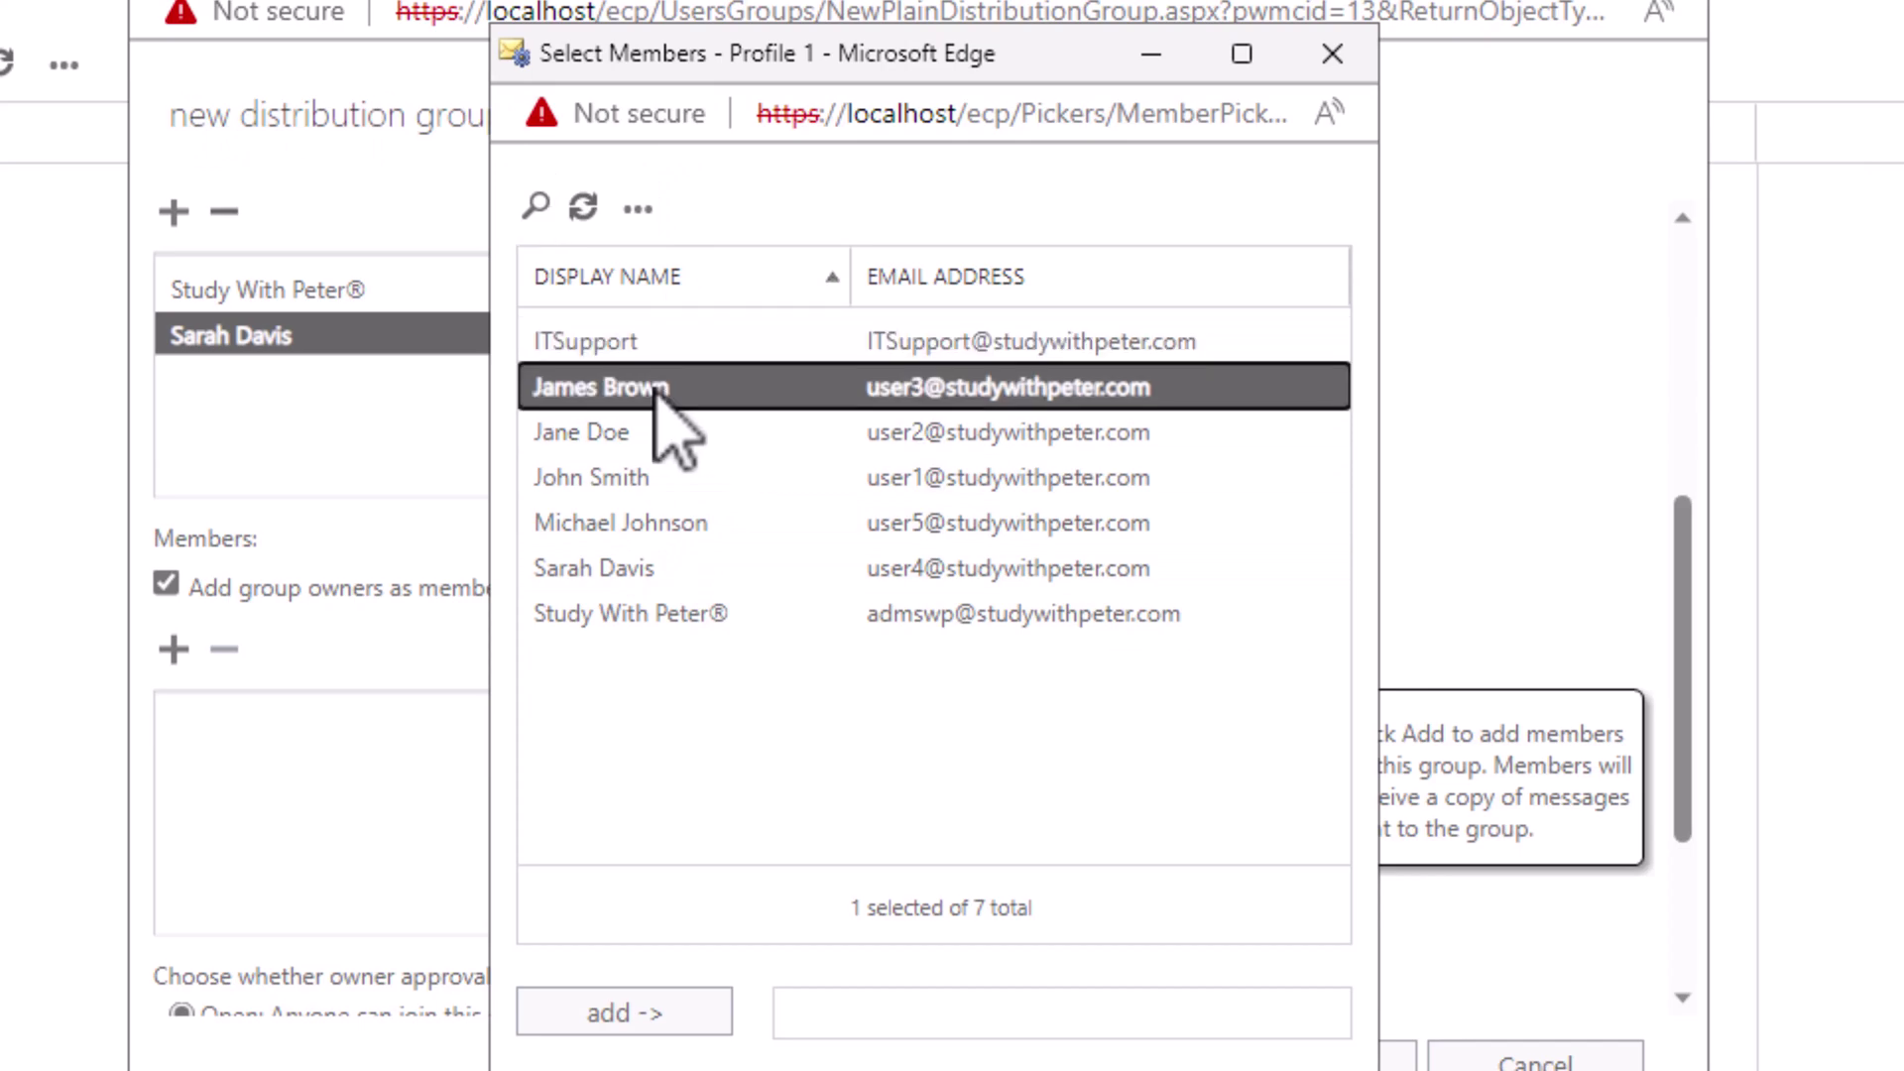
{"action": "left_click", "coordinate": [633, 445], "text": "ctrl"}
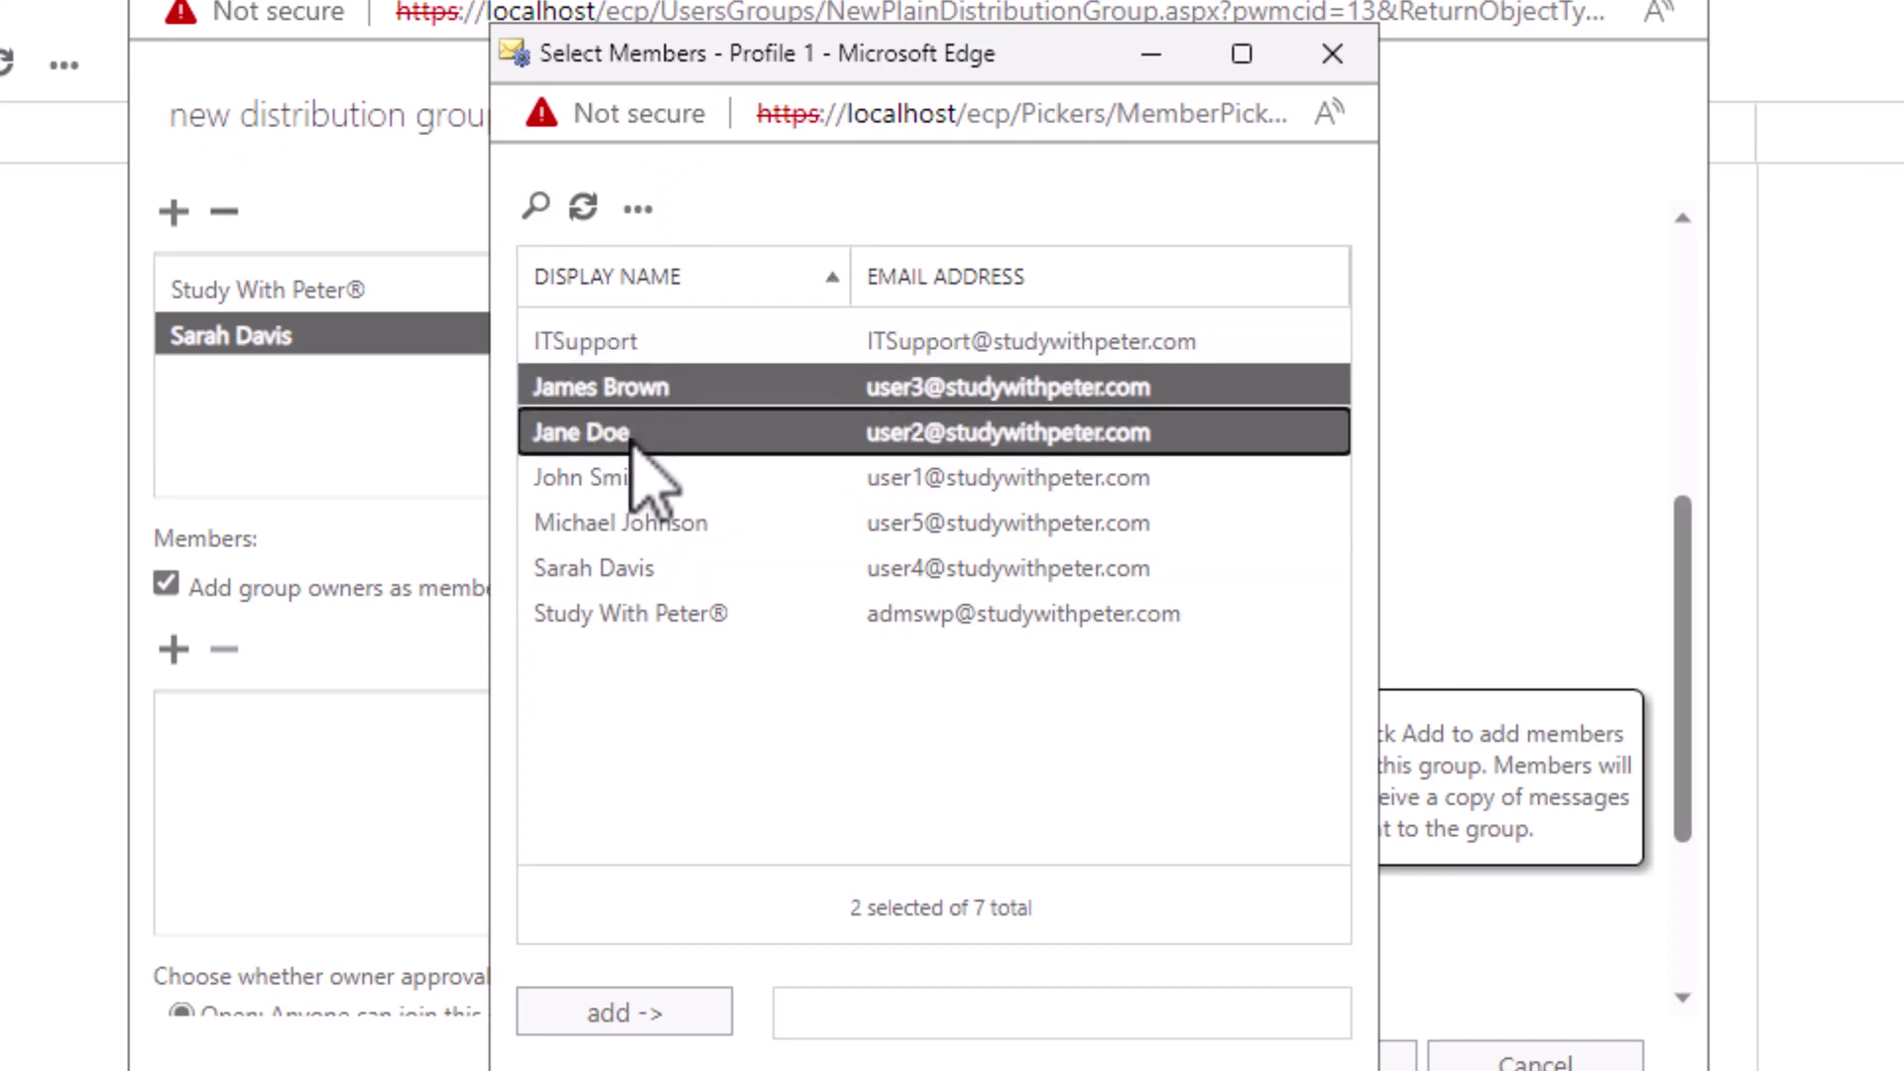
{"action": "left_click", "coordinate": [659, 1013]}
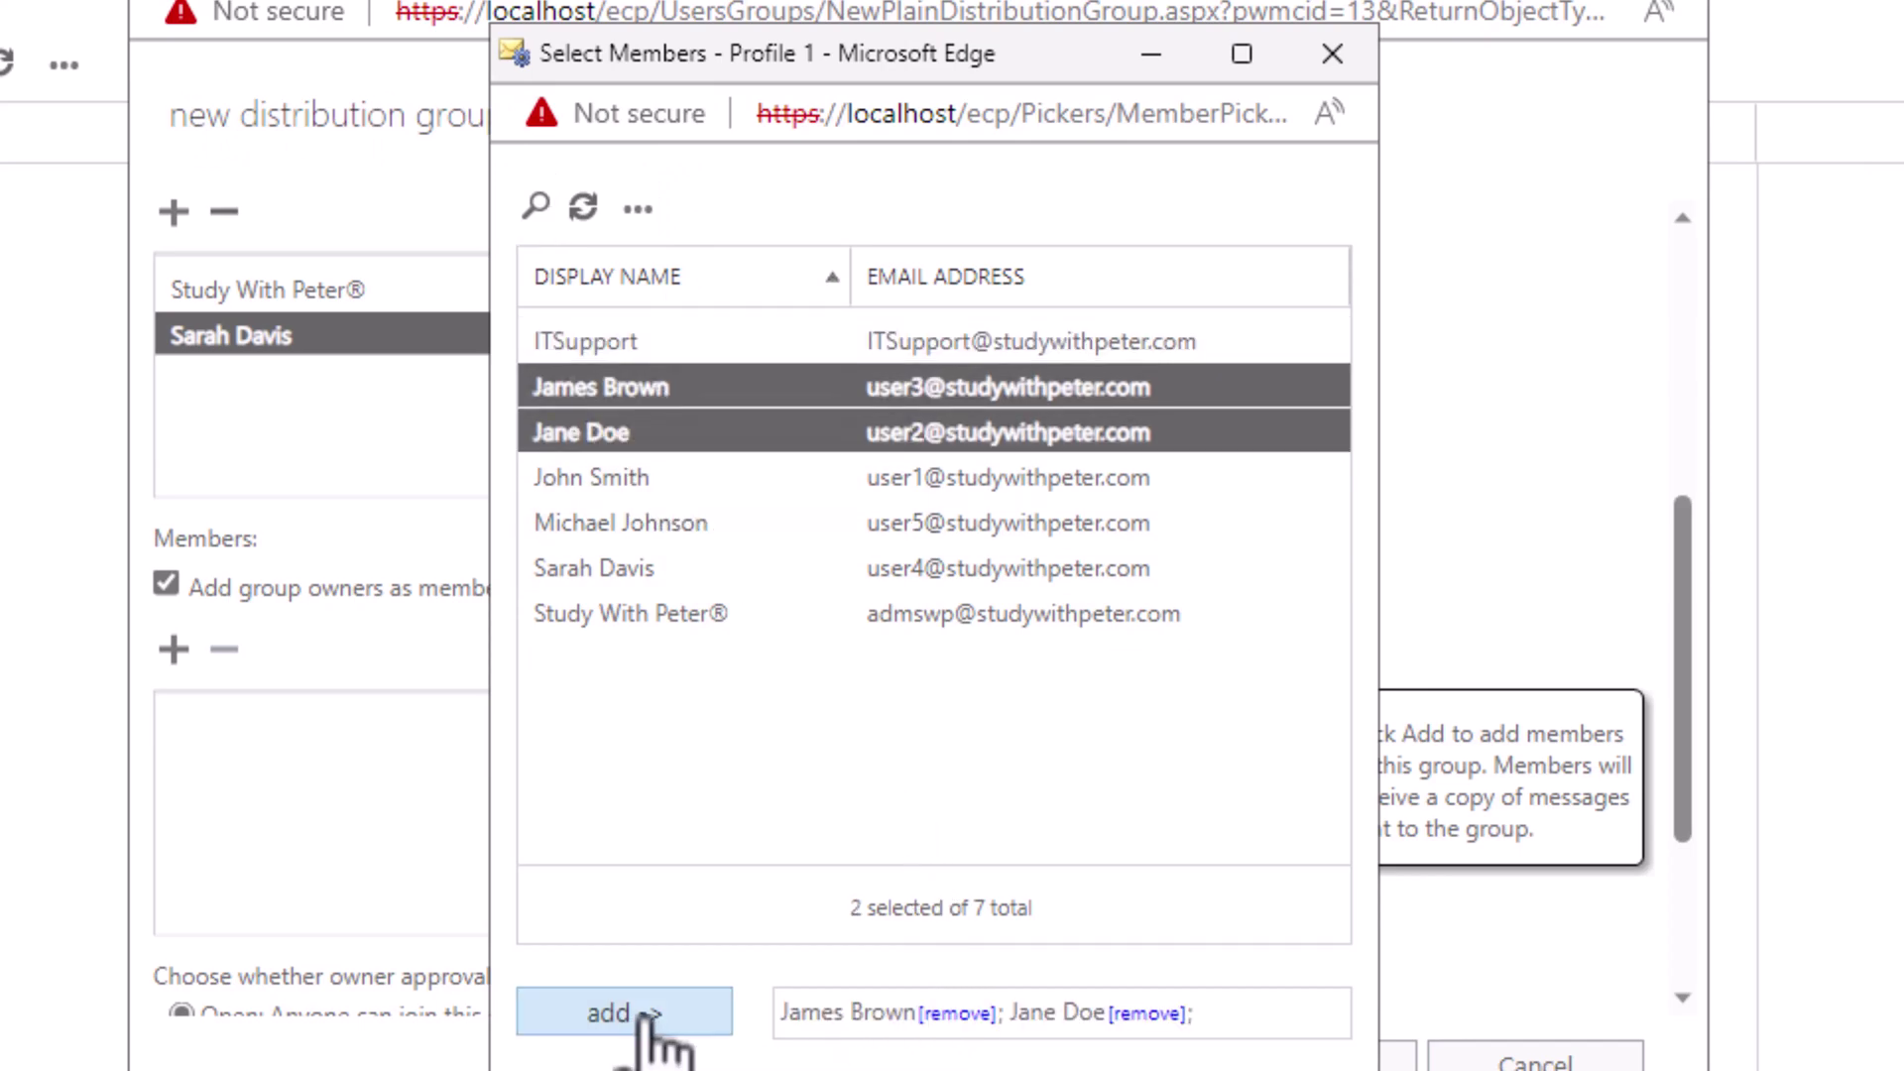
{"action": "left_click", "coordinate": [639, 1051]}
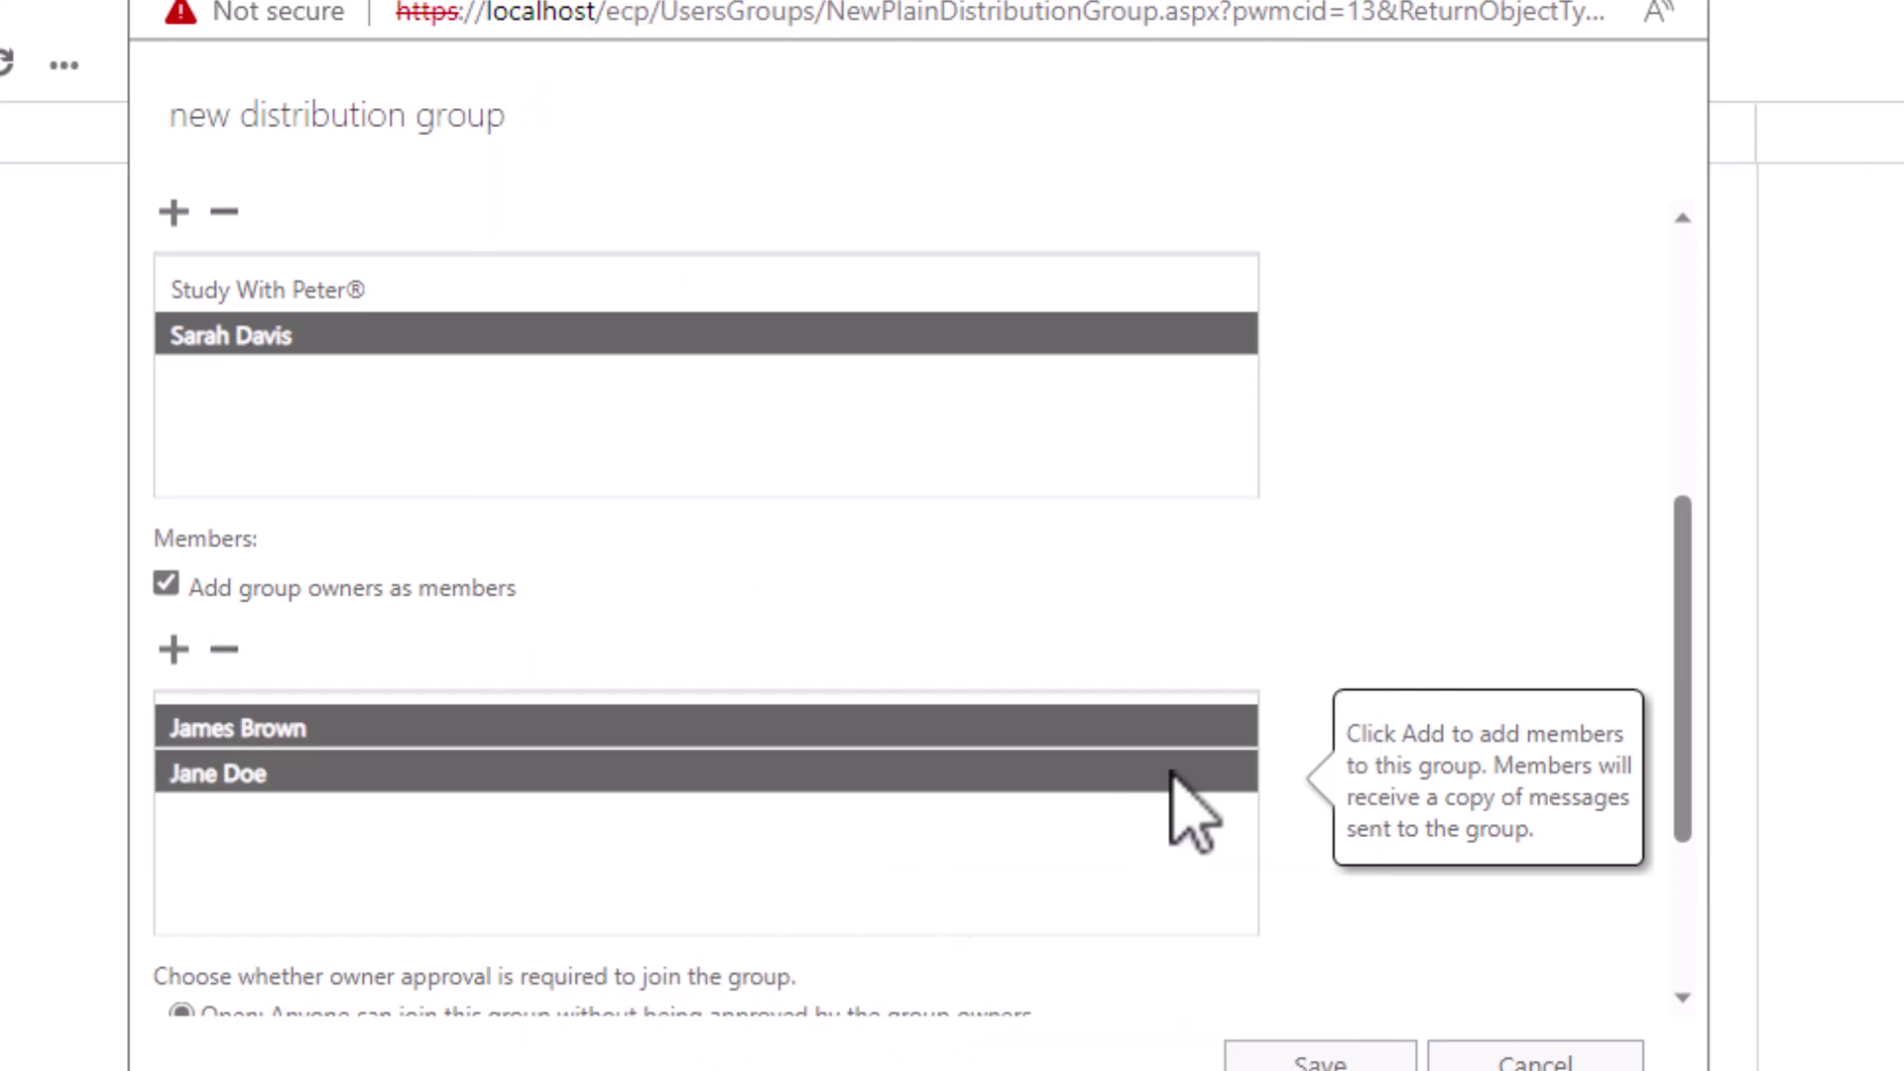
Step: Save the English Department group and check its new email address in the details pane
{"action": "scroll", "coordinate": [1438, 610], "scroll_direction": "down", "scroll_amount": 3}
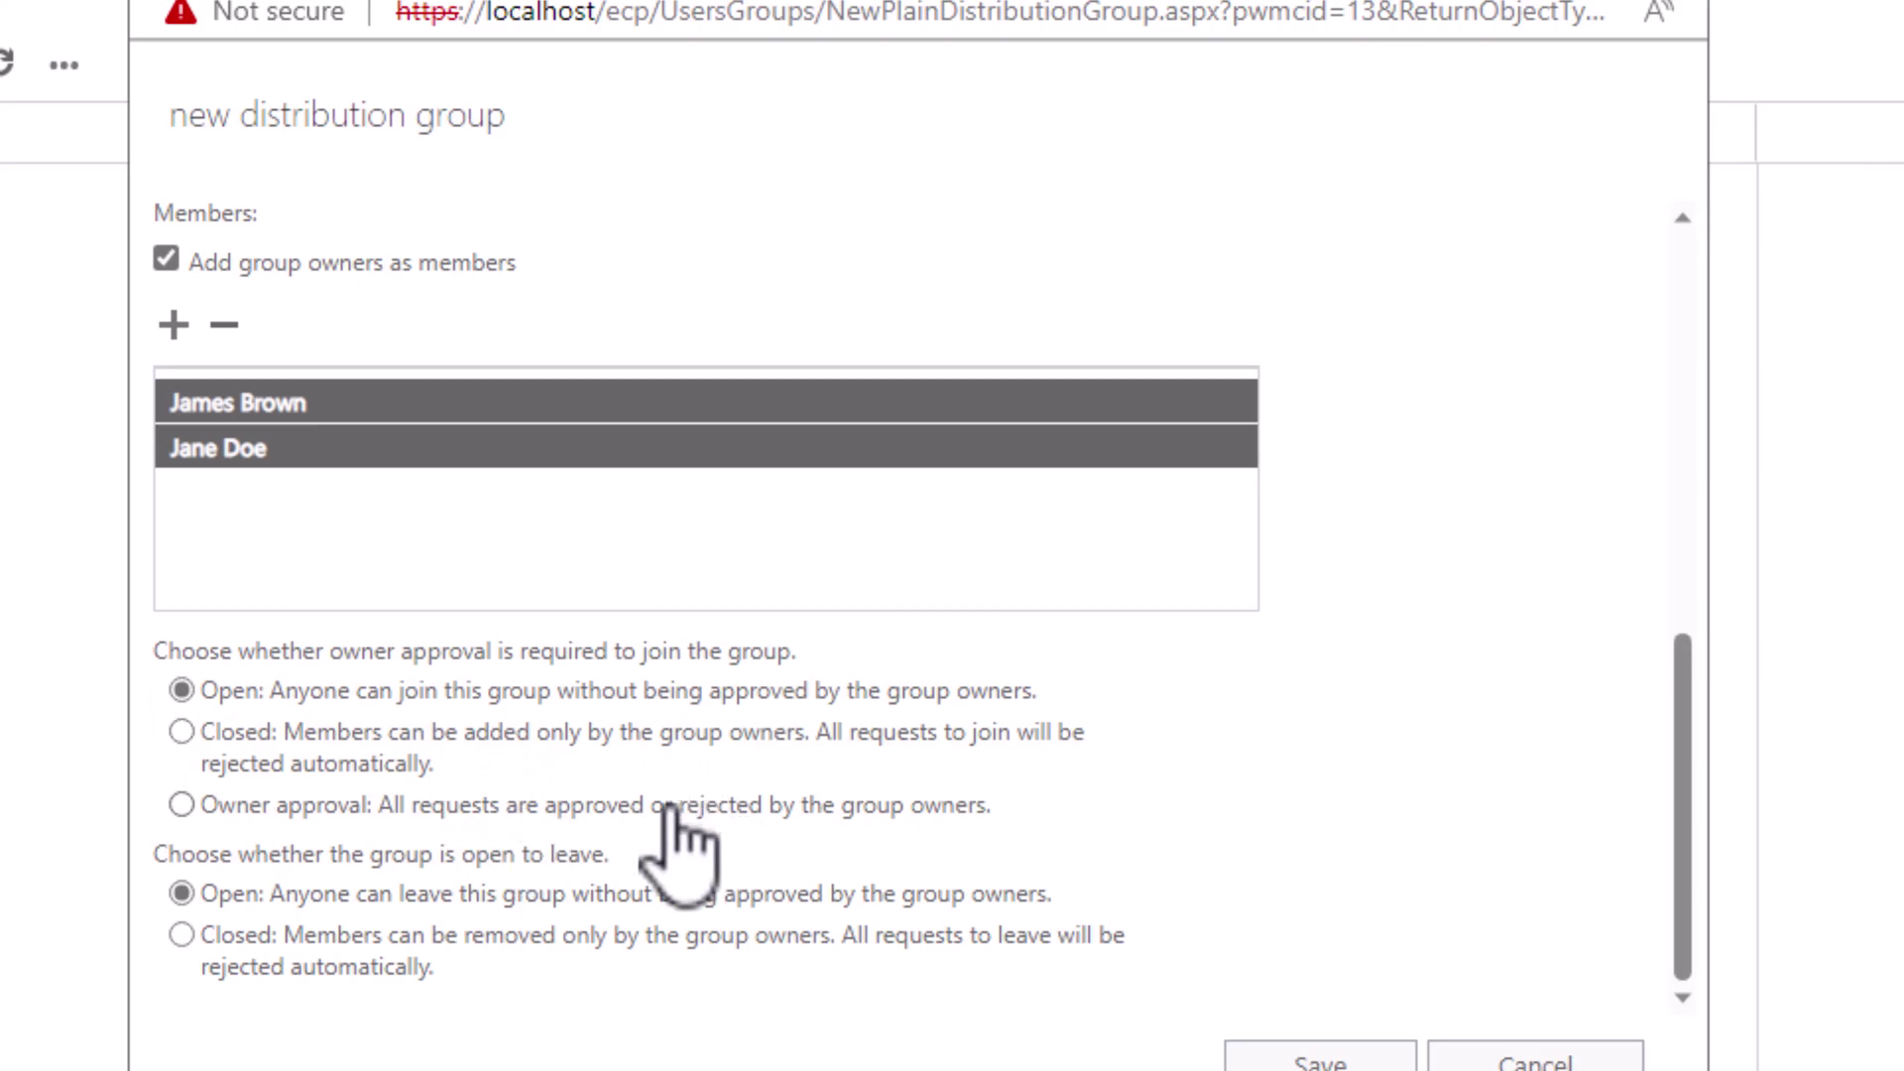
{"action": "left_click_drag", "start_coordinate": [154, 854], "coordinate": [656, 868]}
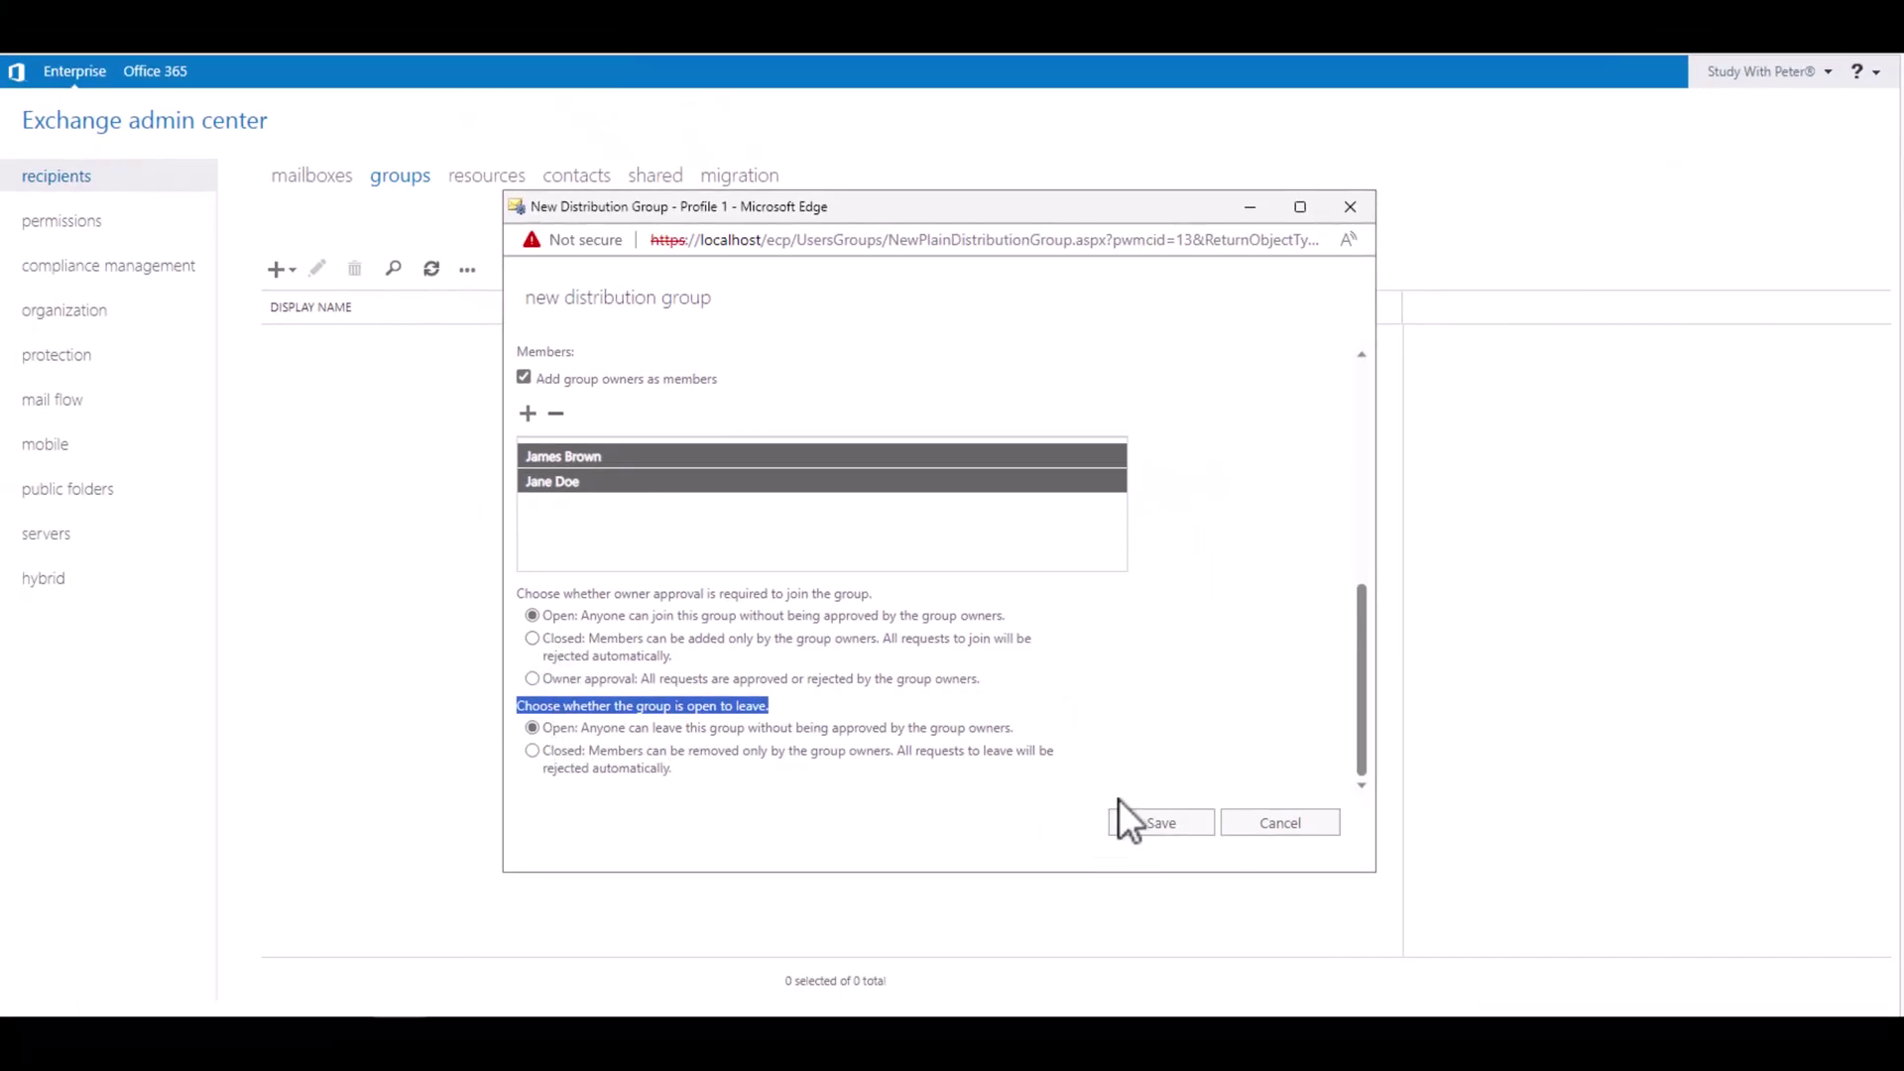
{"action": "left_click", "coordinate": [1155, 823]}
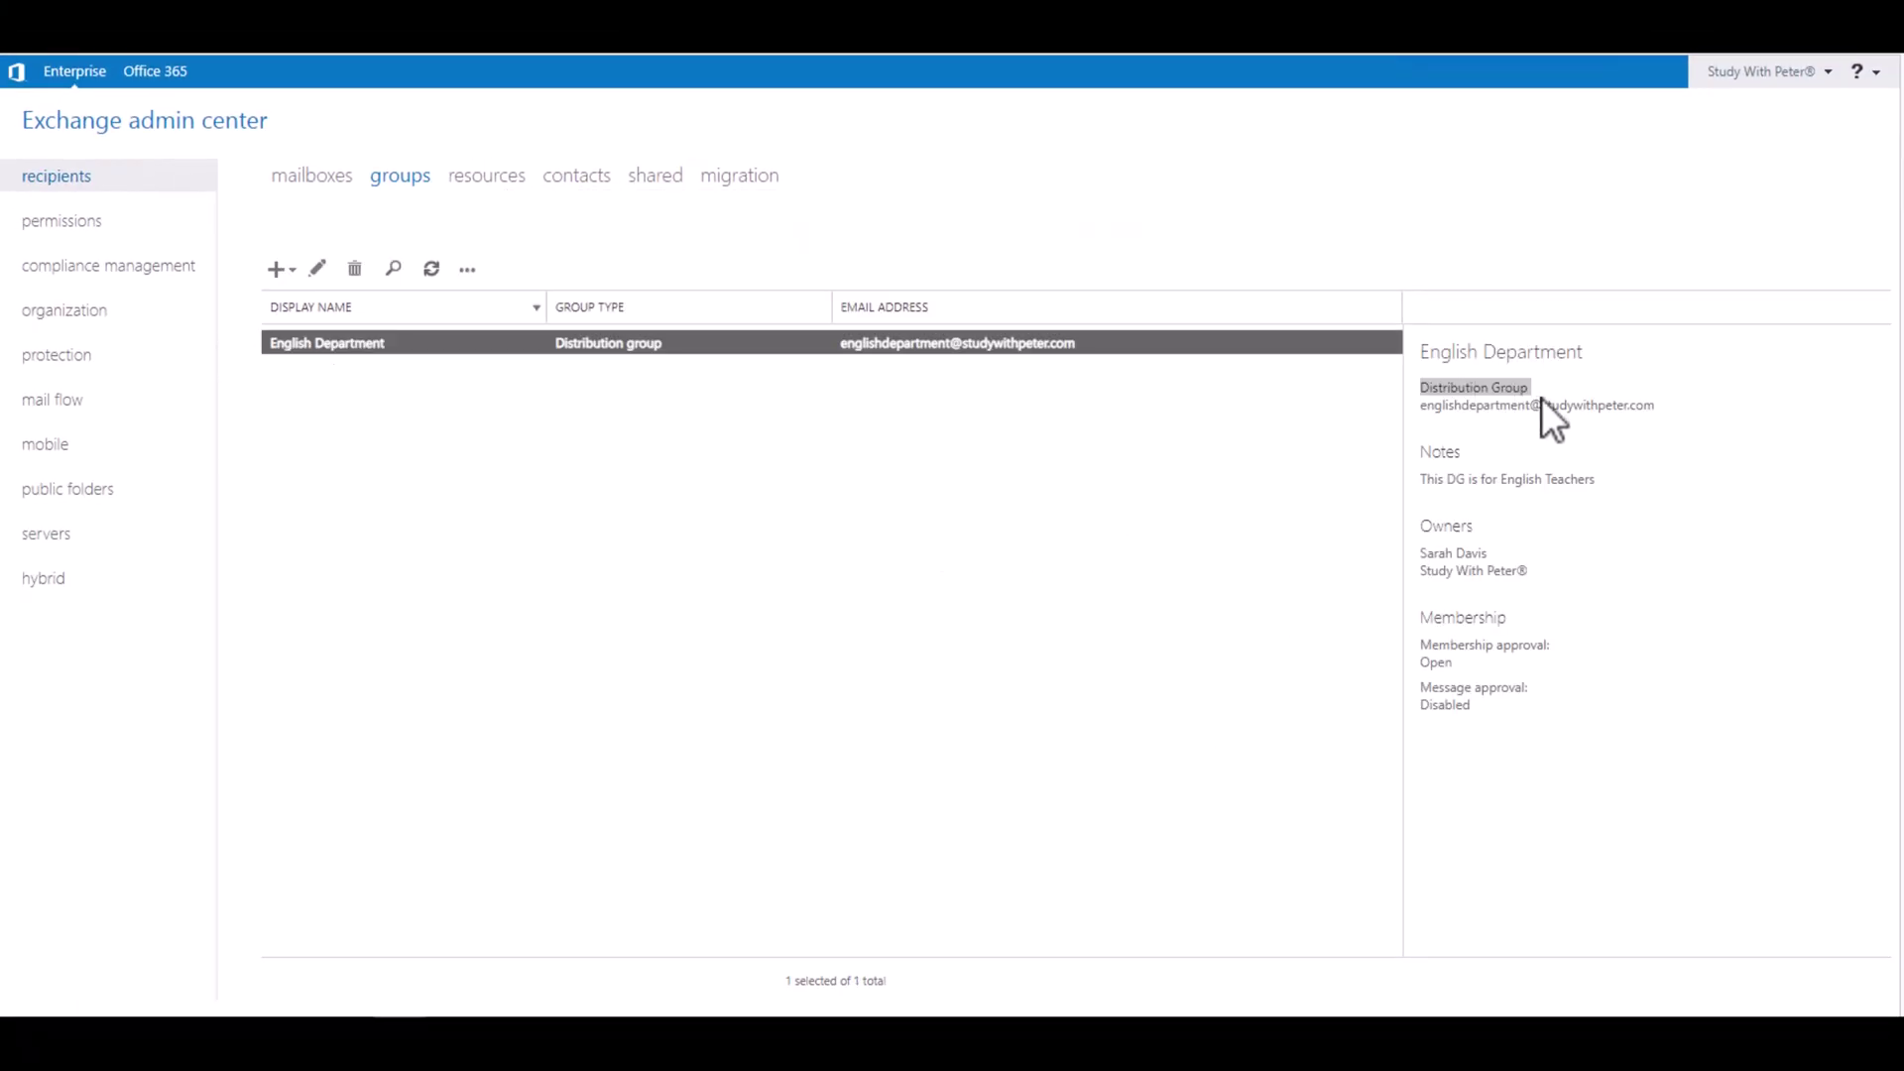
{"action": "left_click_drag", "start_coordinate": [1665, 407], "coordinate": [1426, 405]}
{"action": "key", "text": "ctrl+c"}
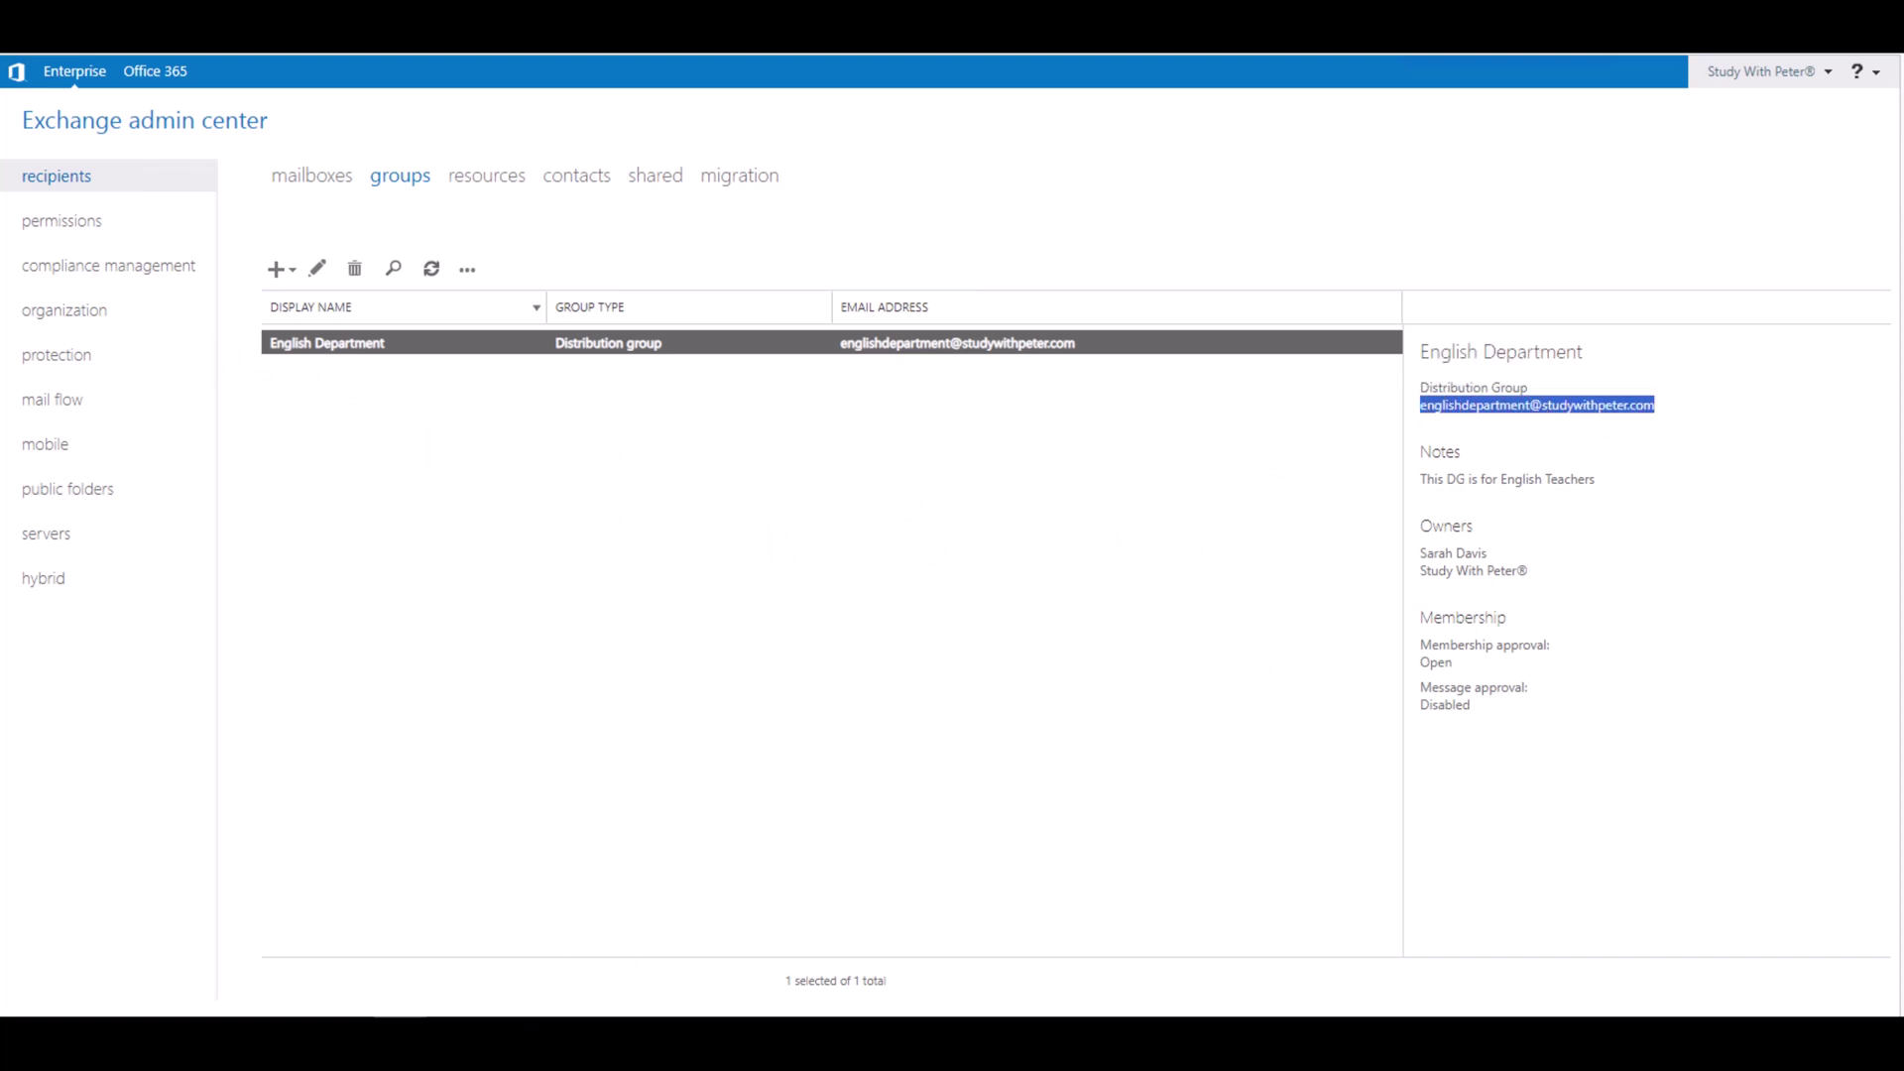
Step: Paste the group's address into the scratch notes and browse the user mailboxes
{"action": "left_click", "coordinate": [450, 985]}
{"action": "key", "text": "ctrl+a"}
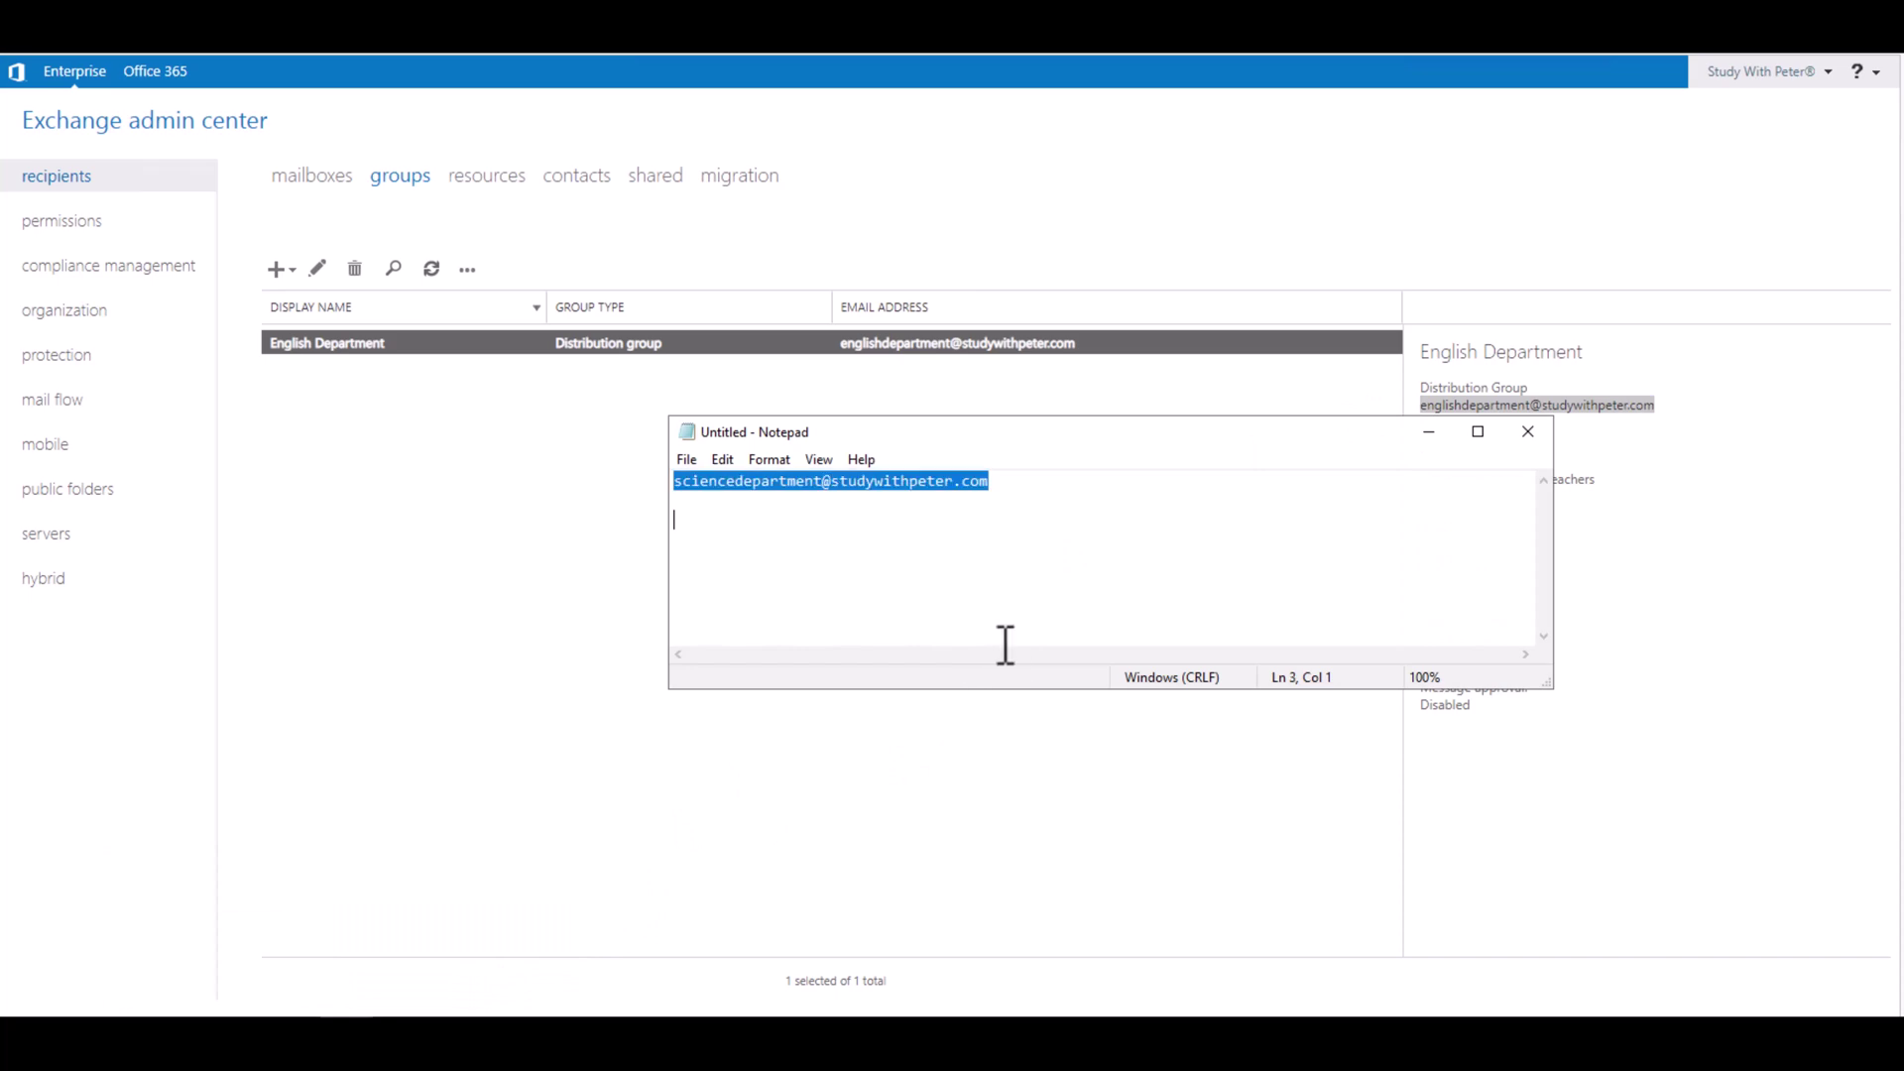
{"action": "key", "text": "ctrl+v"}
{"action": "key", "text": "ctrl+a"}
{"action": "left_click", "coordinate": [326, 188]}
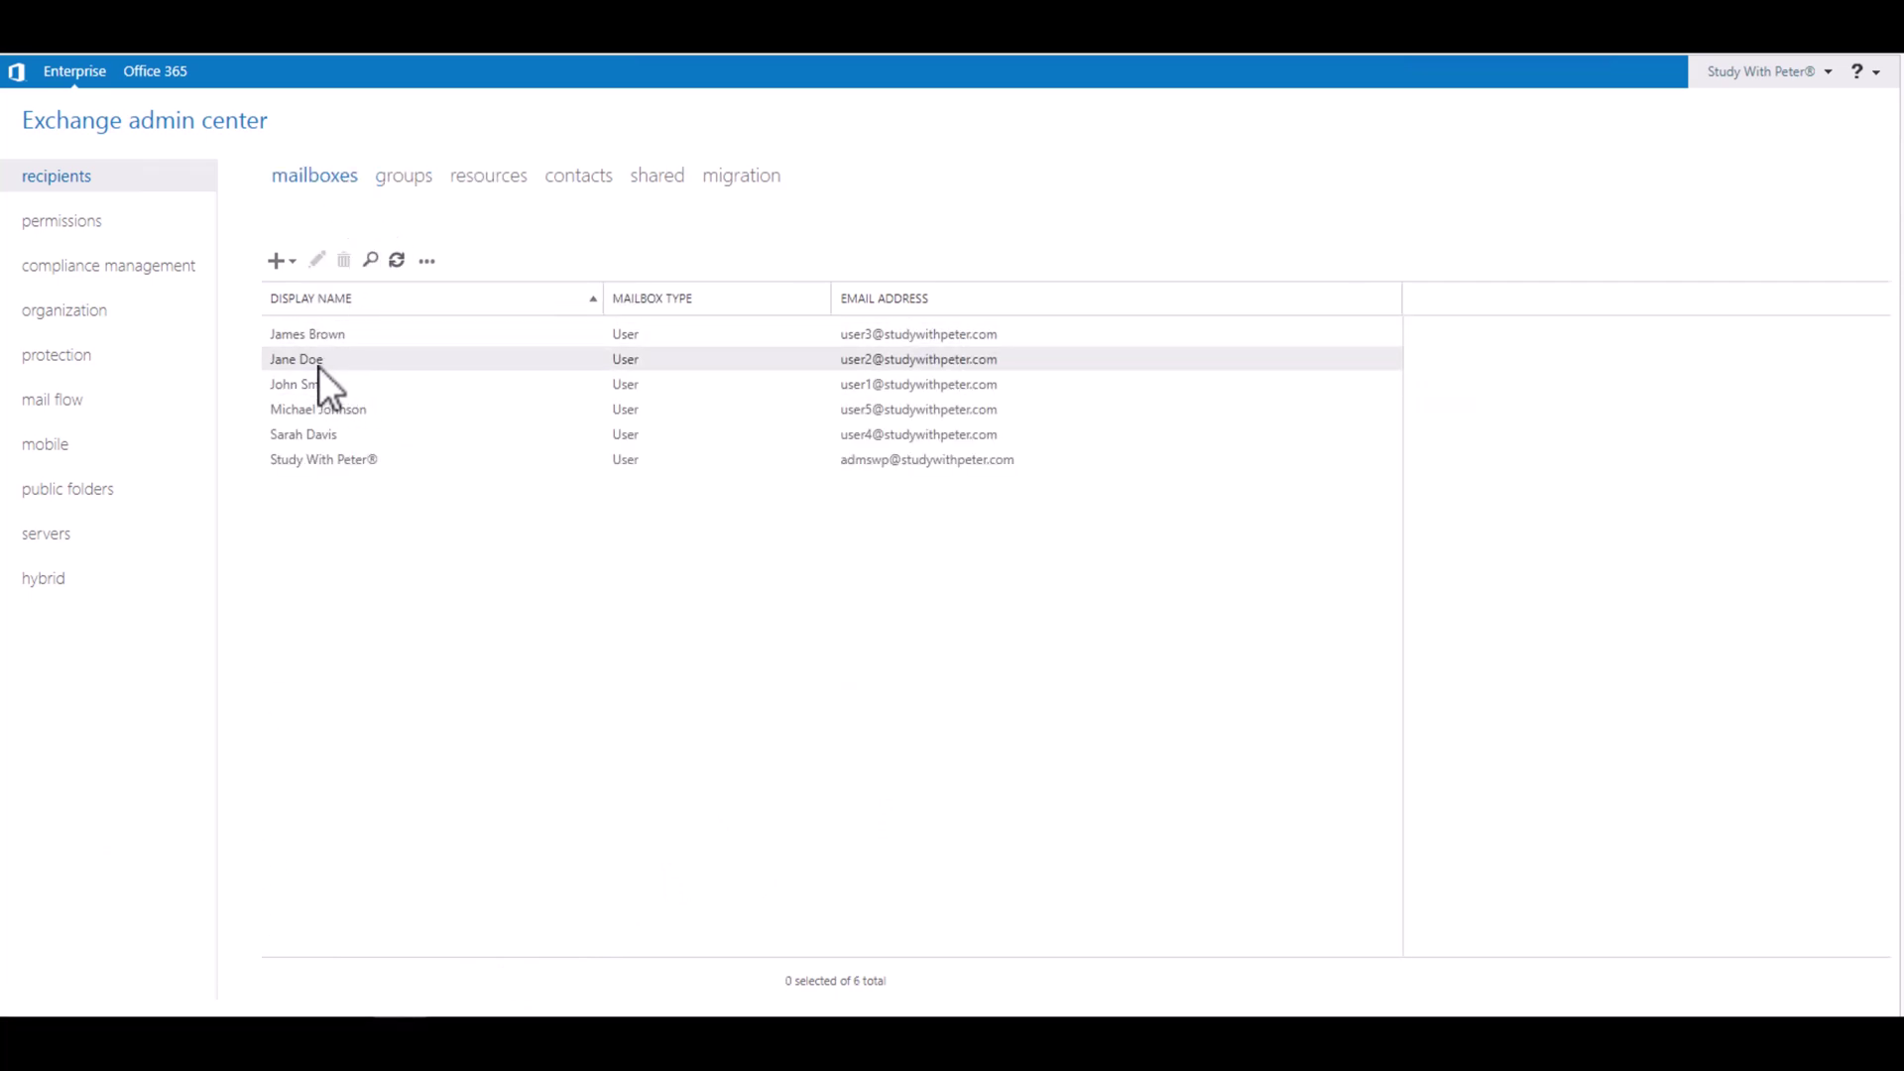
{"action": "left_click", "coordinate": [318, 363]}
{"action": "left_click", "coordinate": [322, 339]}
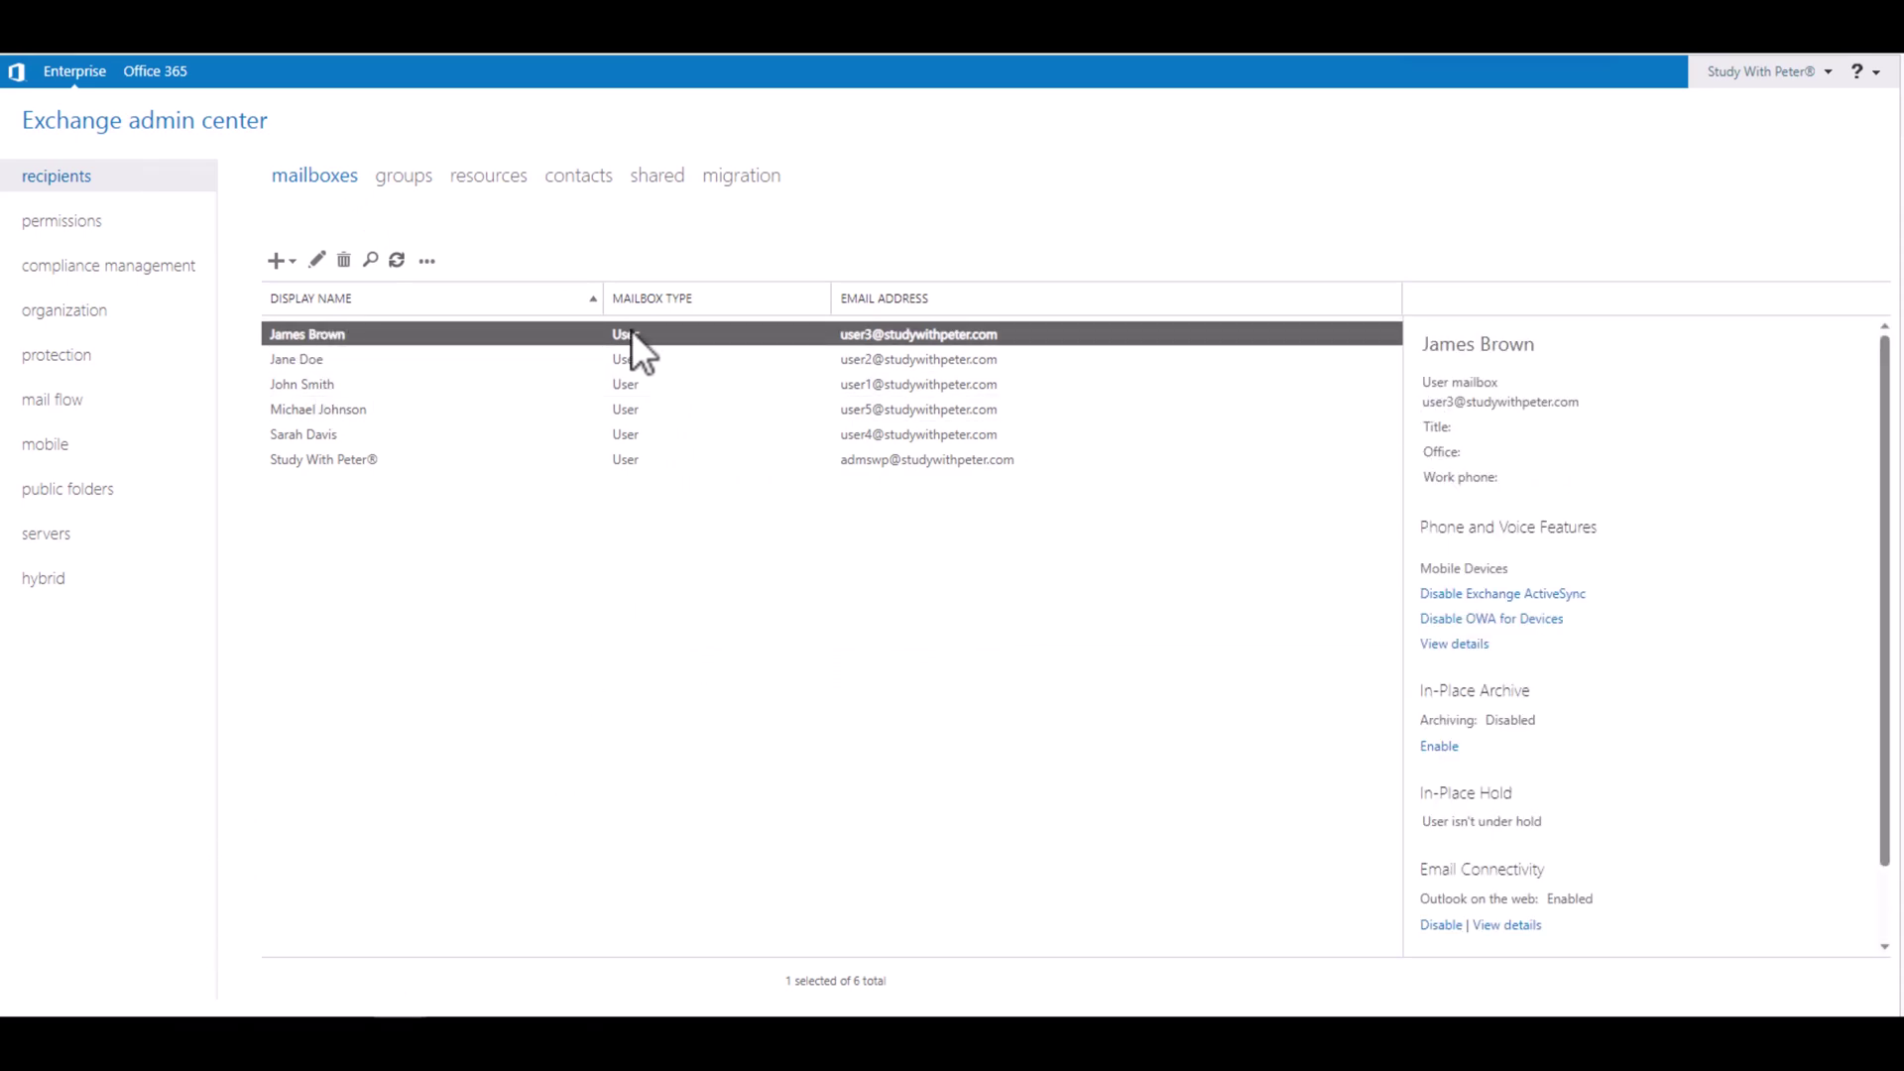
Step: Check that the English Department group has four members, then cancel without saving
{"action": "left_click", "coordinate": [416, 181]}
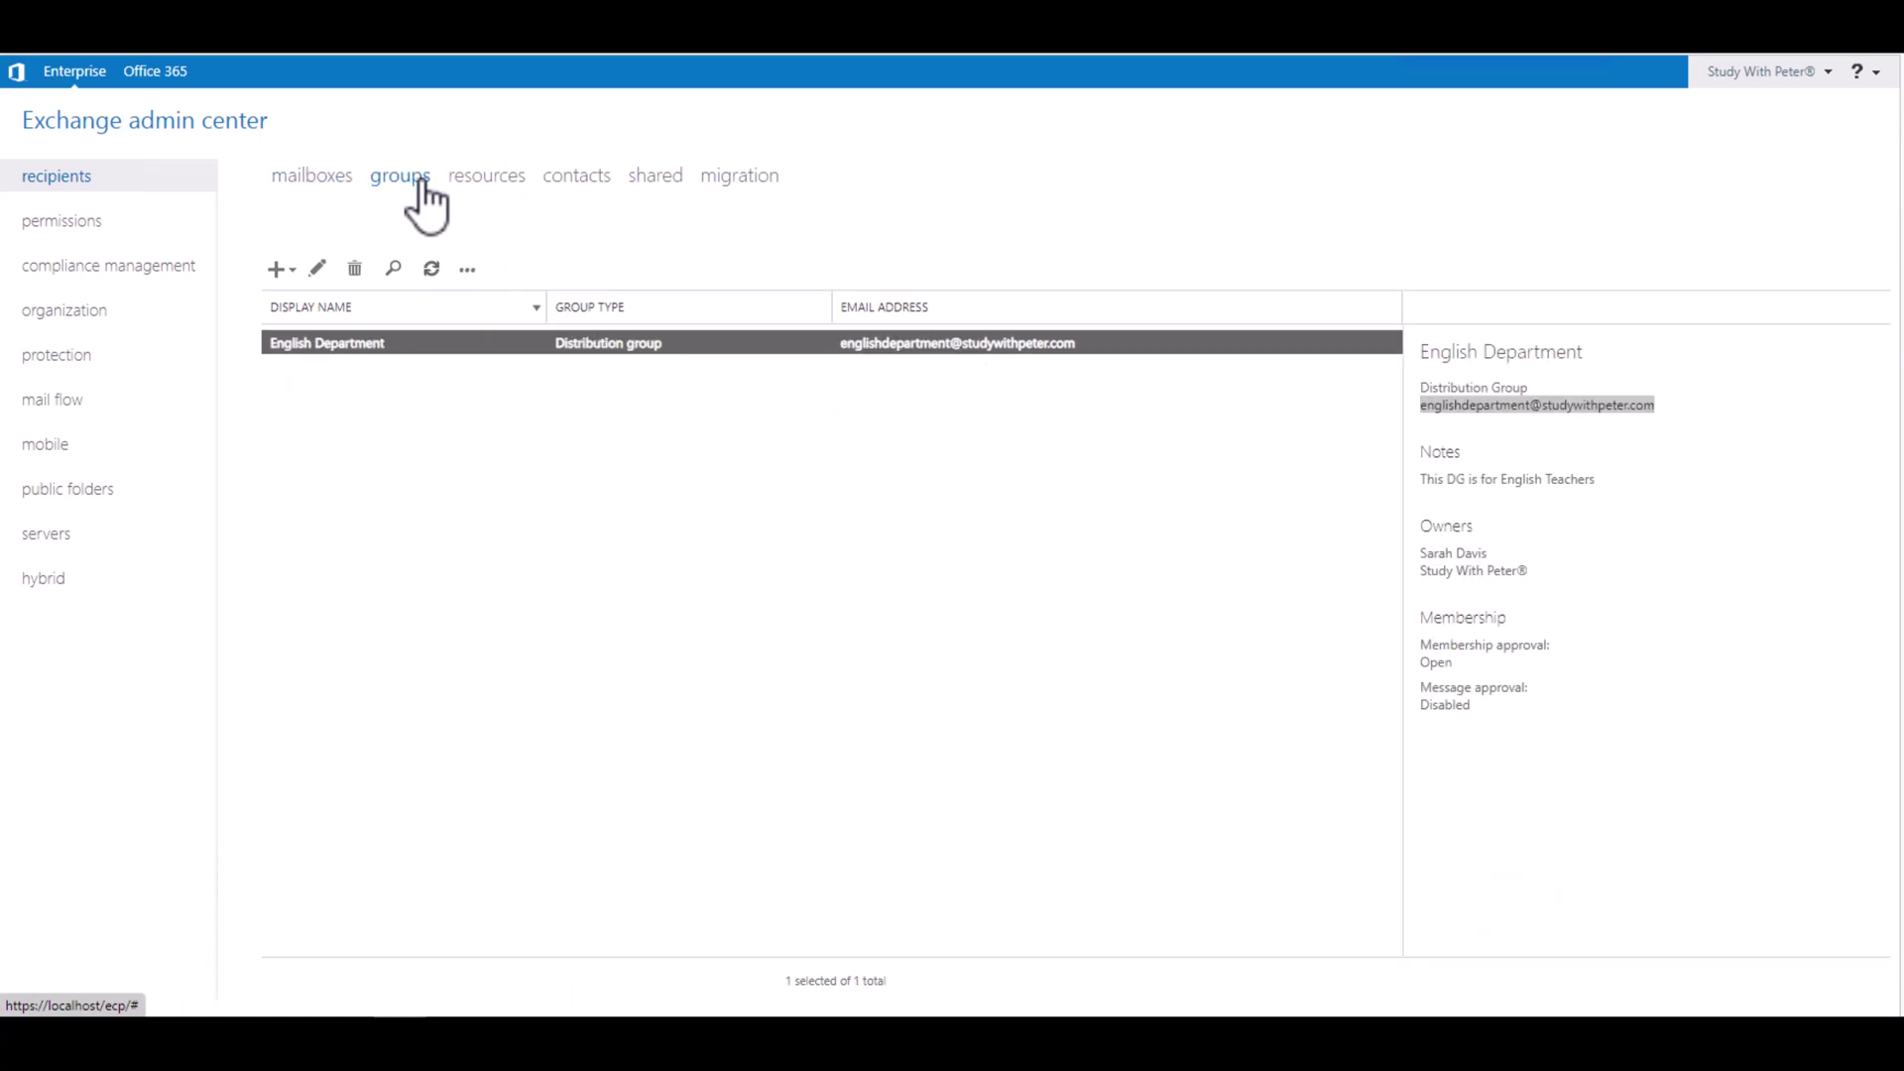
{"action": "left_click", "coordinate": [318, 270]}
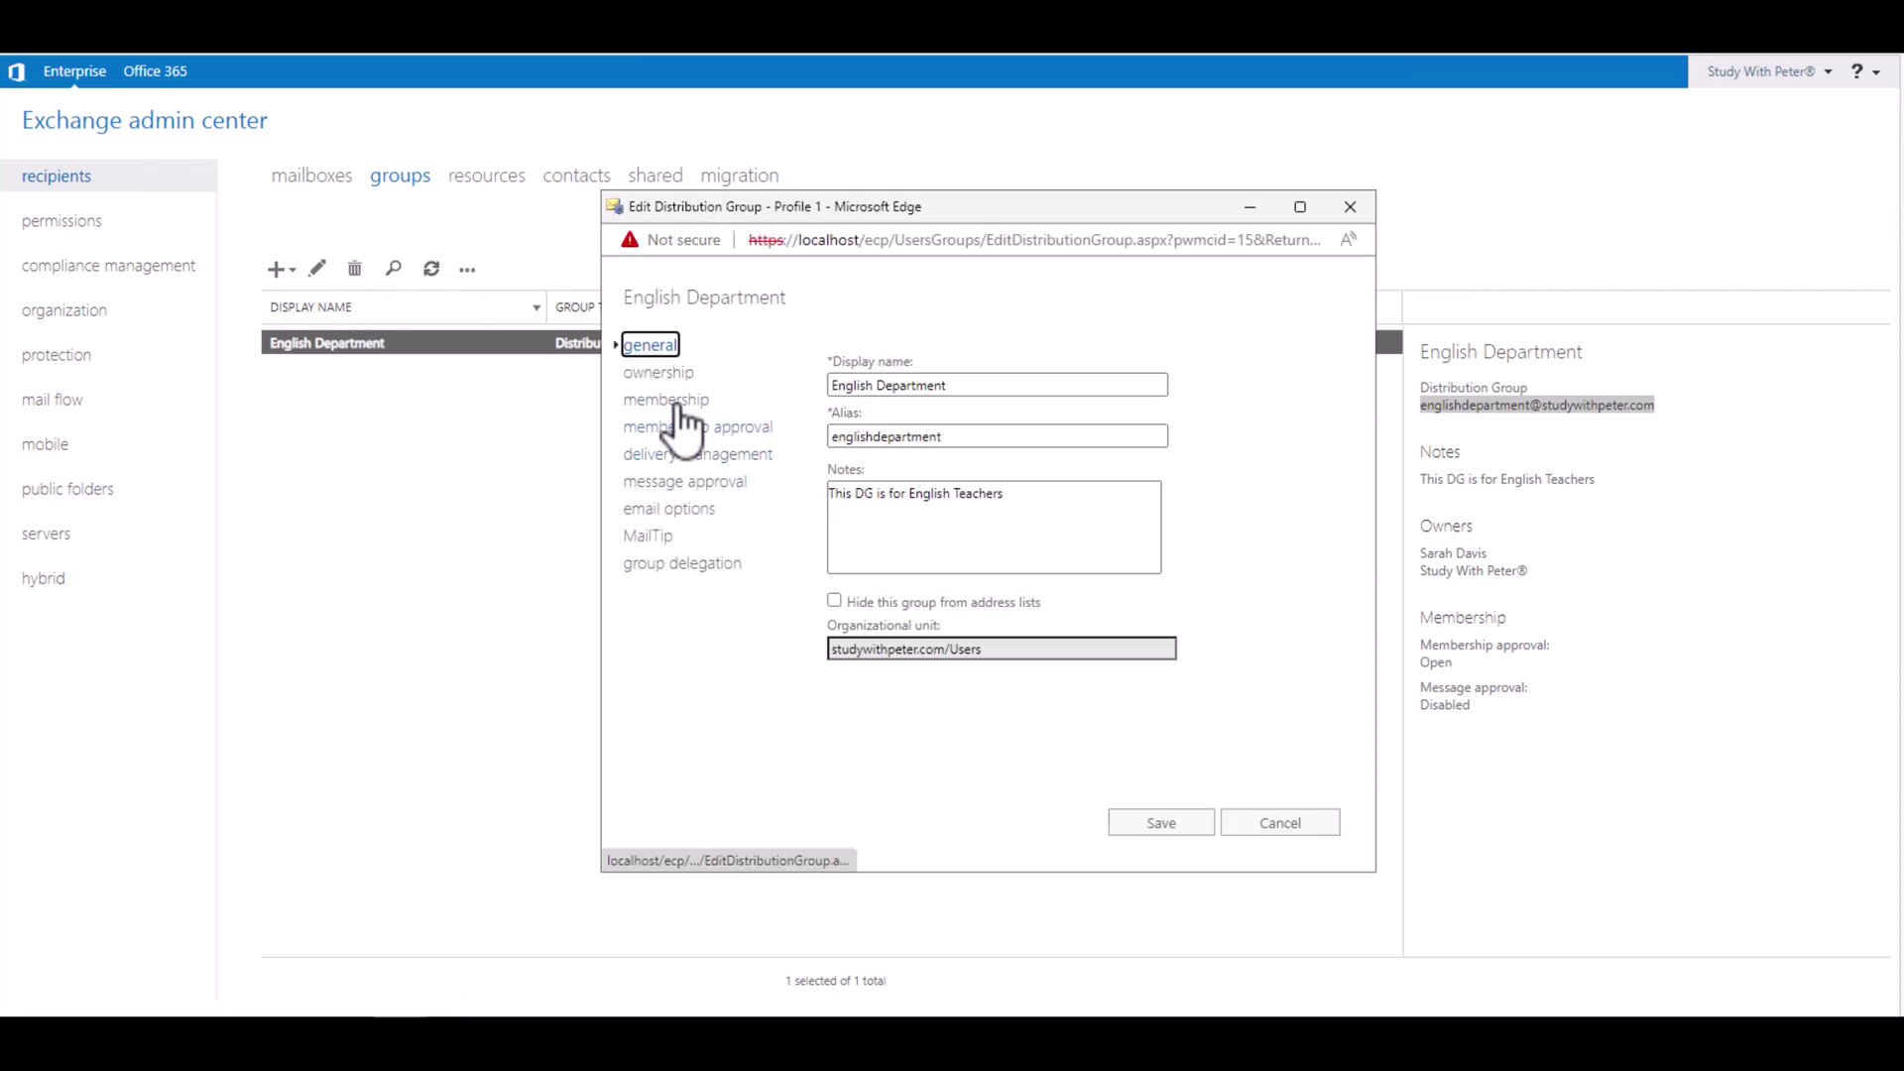
{"action": "left_click", "coordinate": [684, 406]}
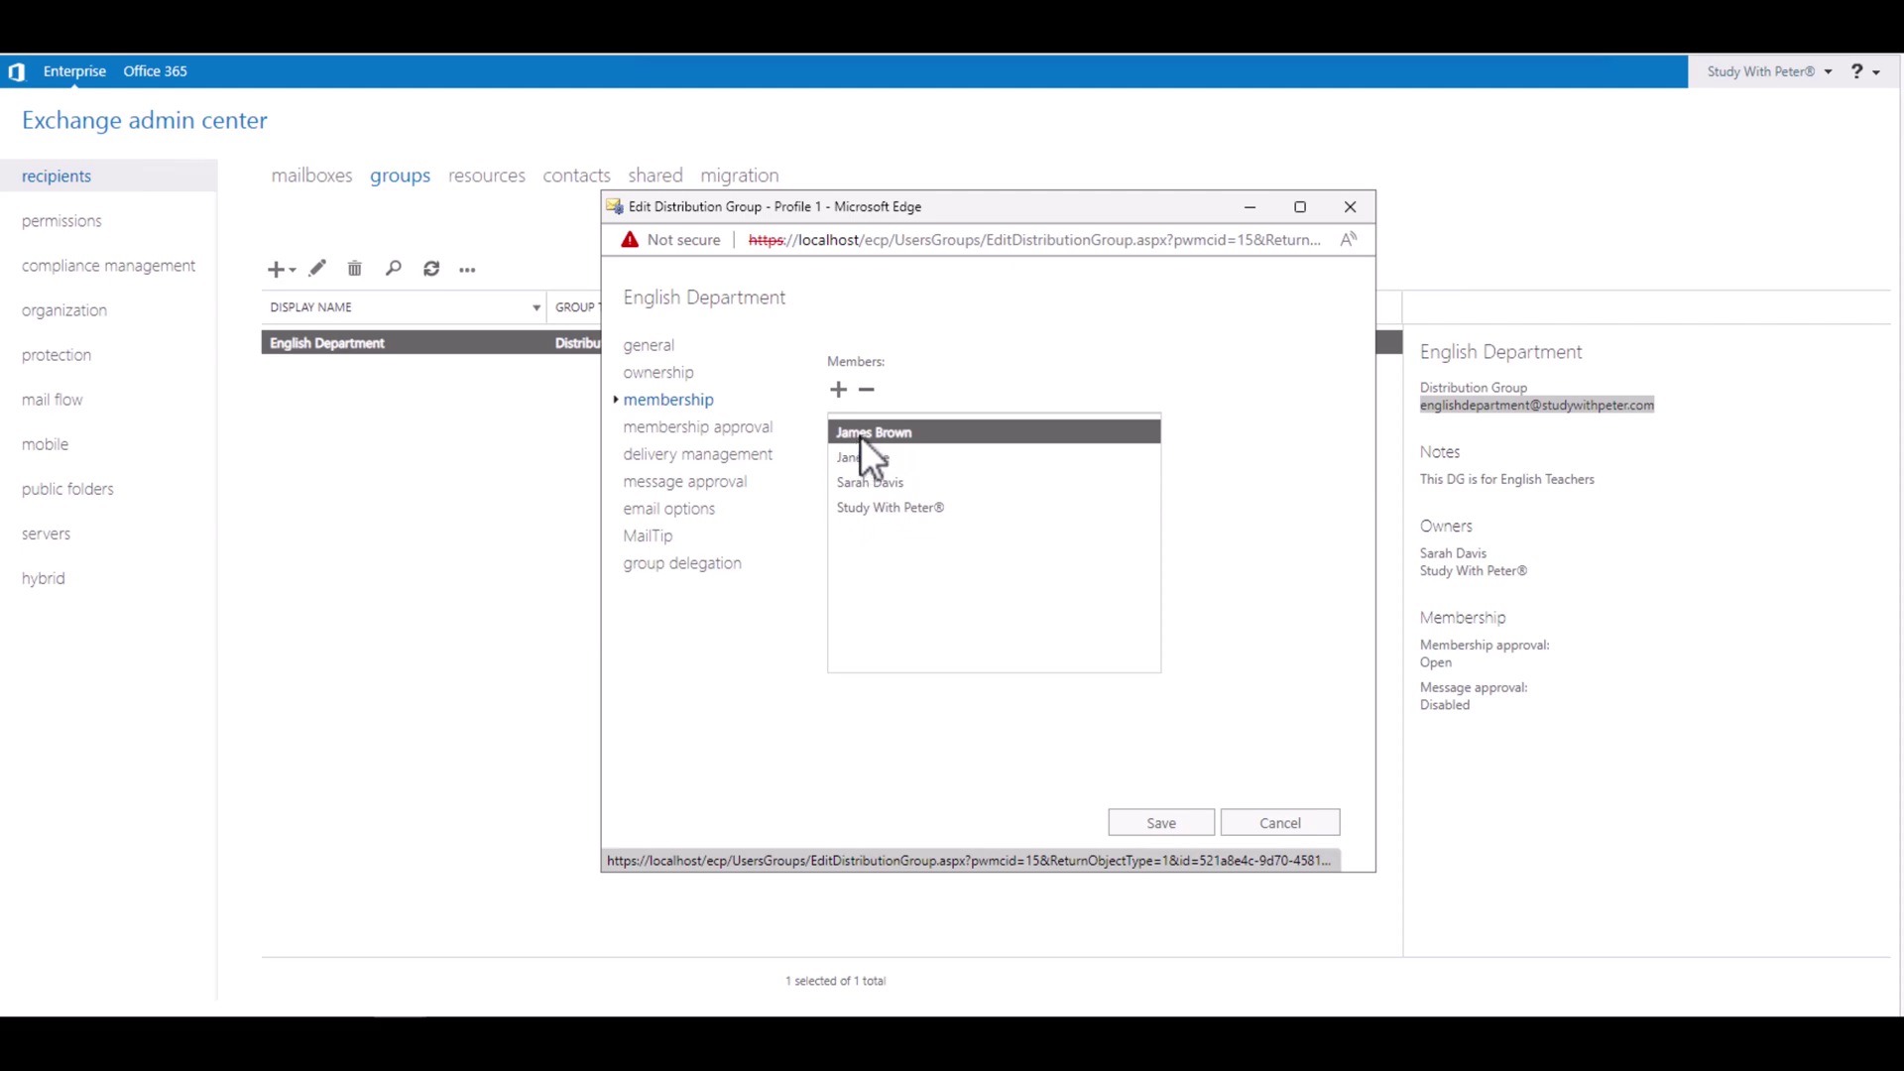
{"action": "left_click", "coordinate": [1264, 827]}
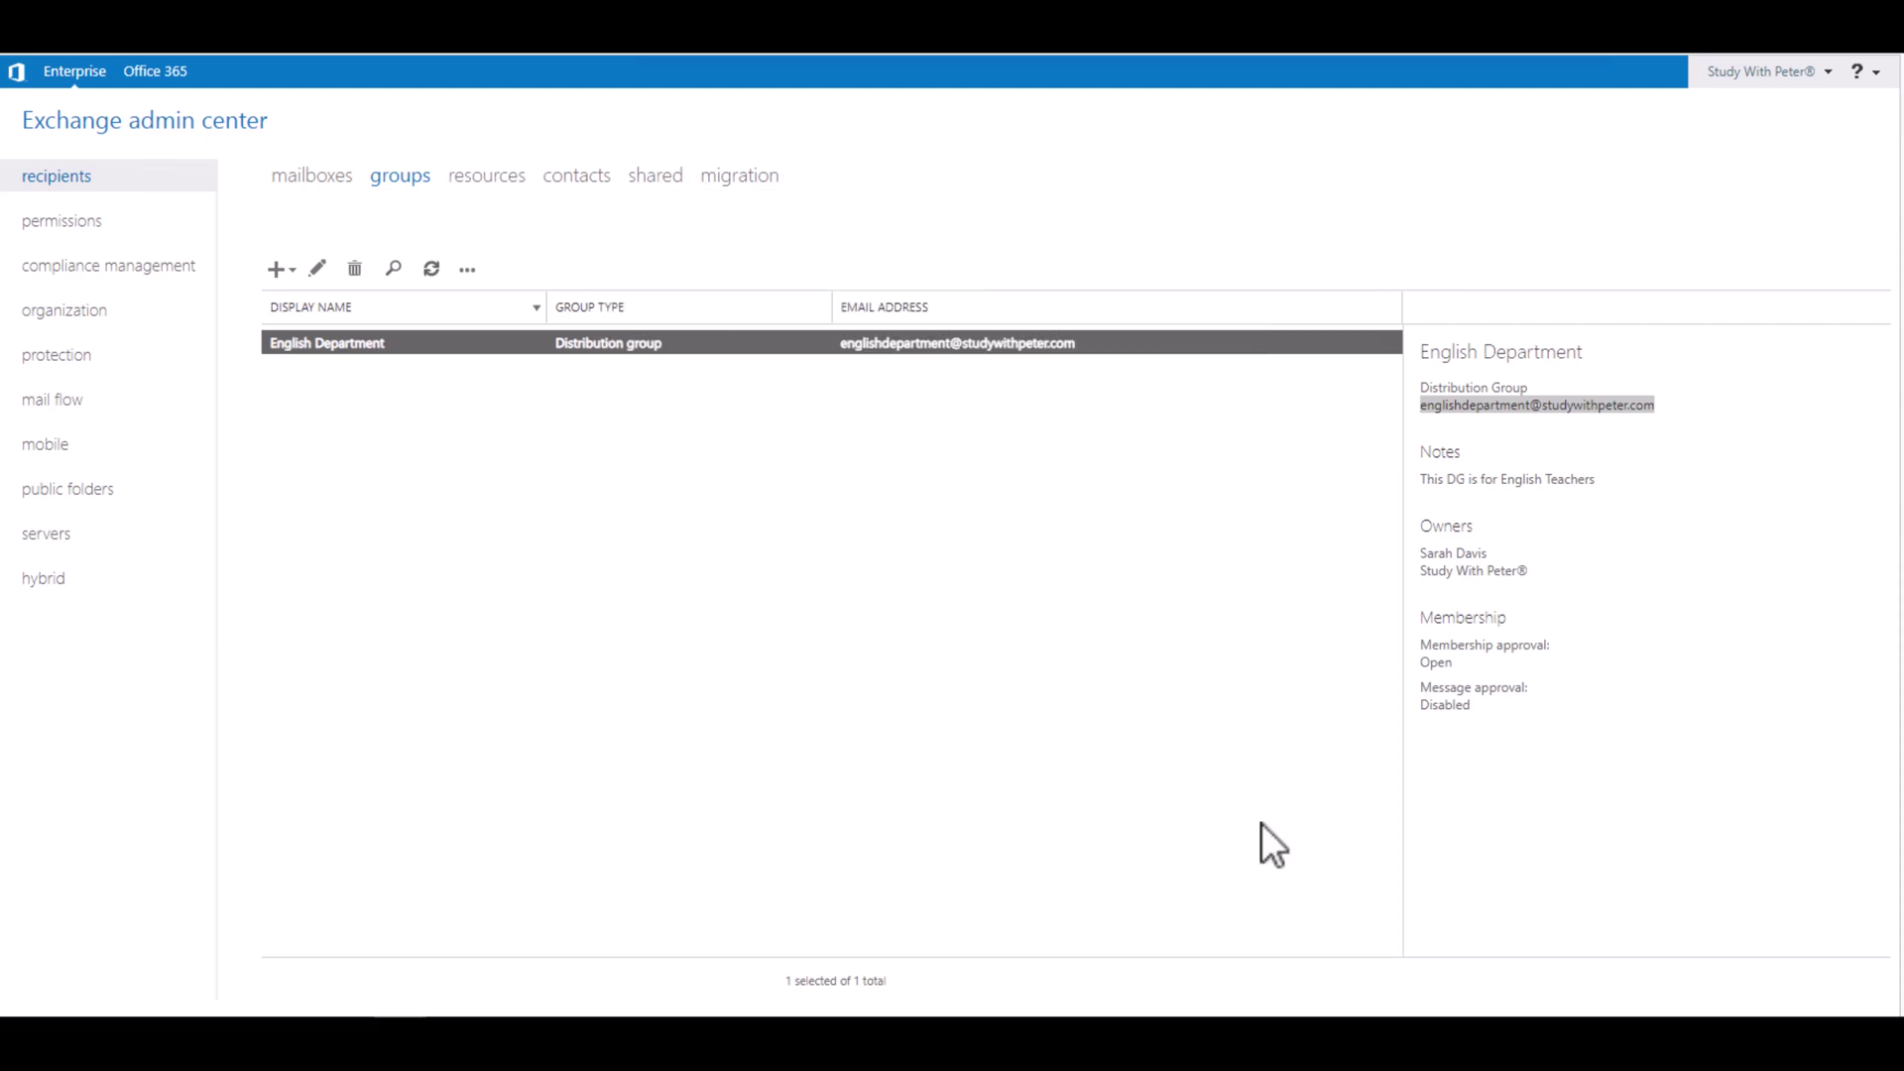
Step: Copy the sending user's email address from their mailbox details
{"action": "left_click", "coordinate": [323, 176]}
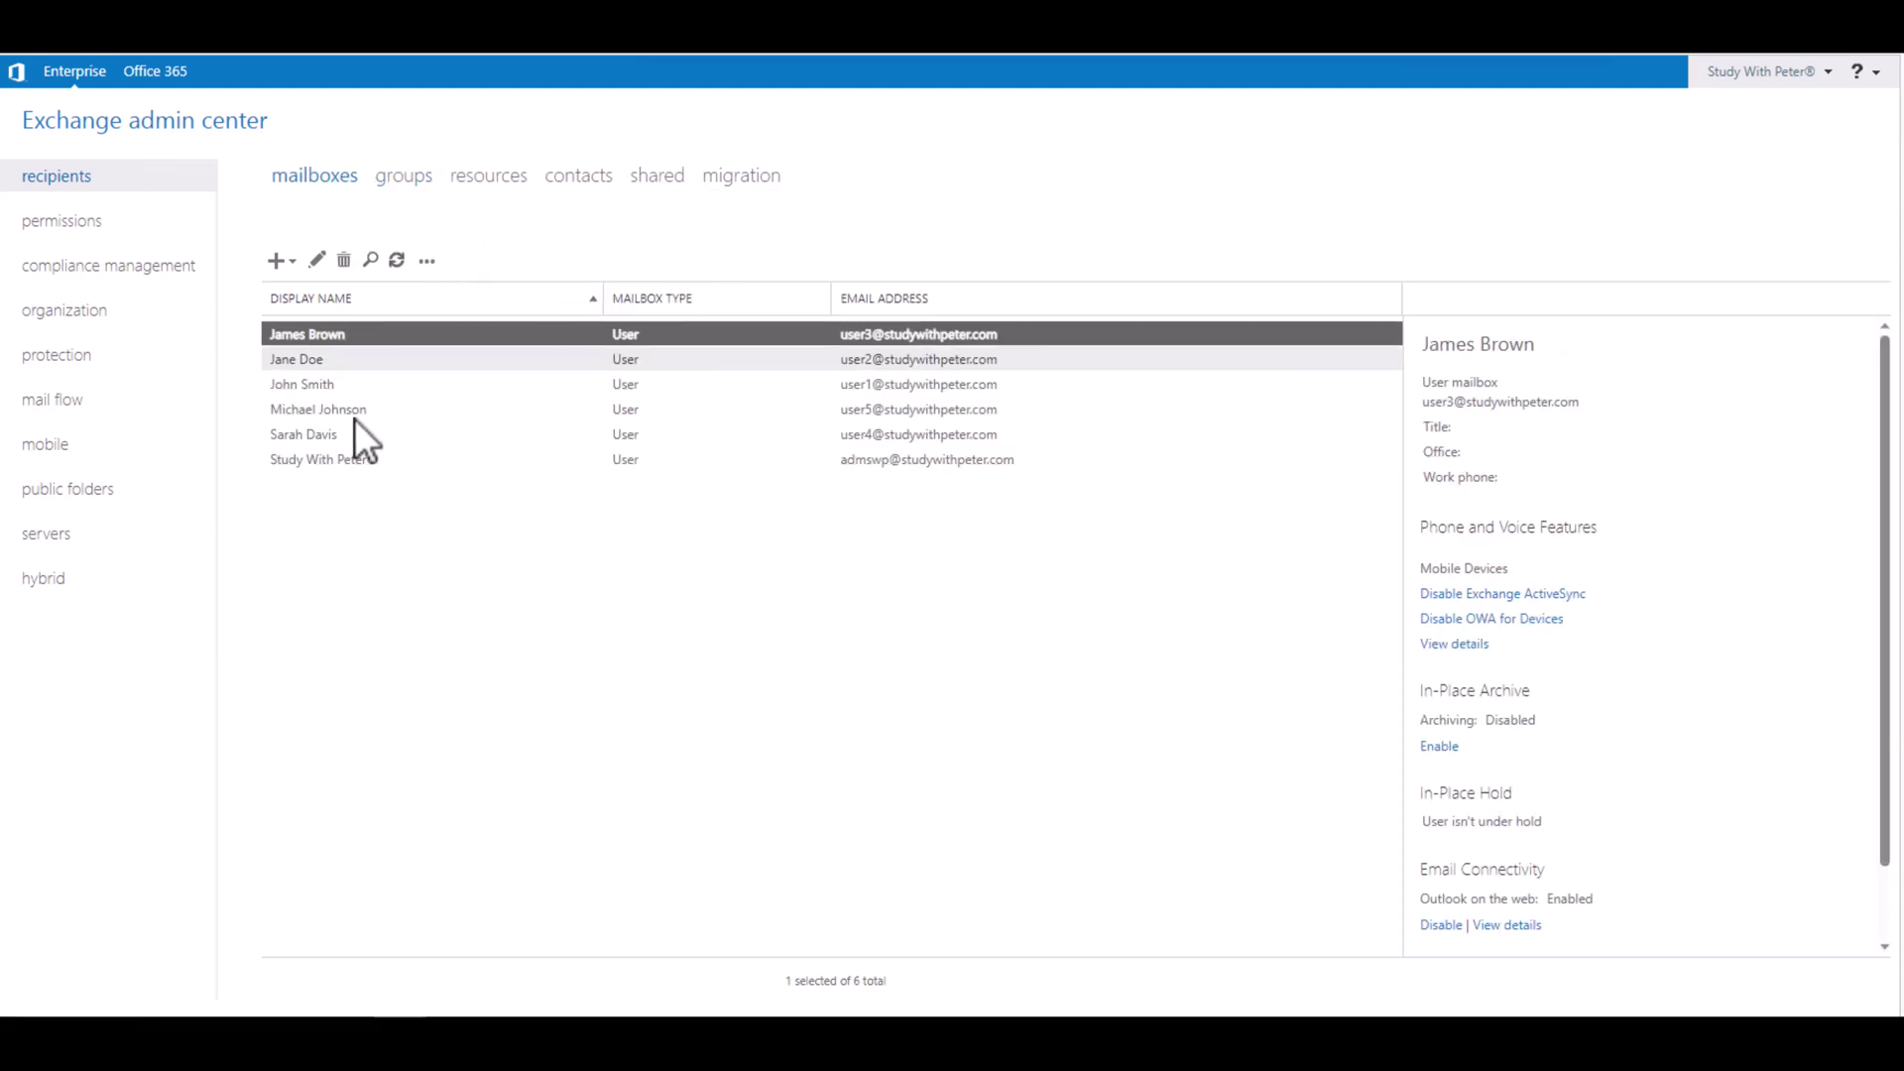
{"action": "left_click", "coordinate": [307, 387]}
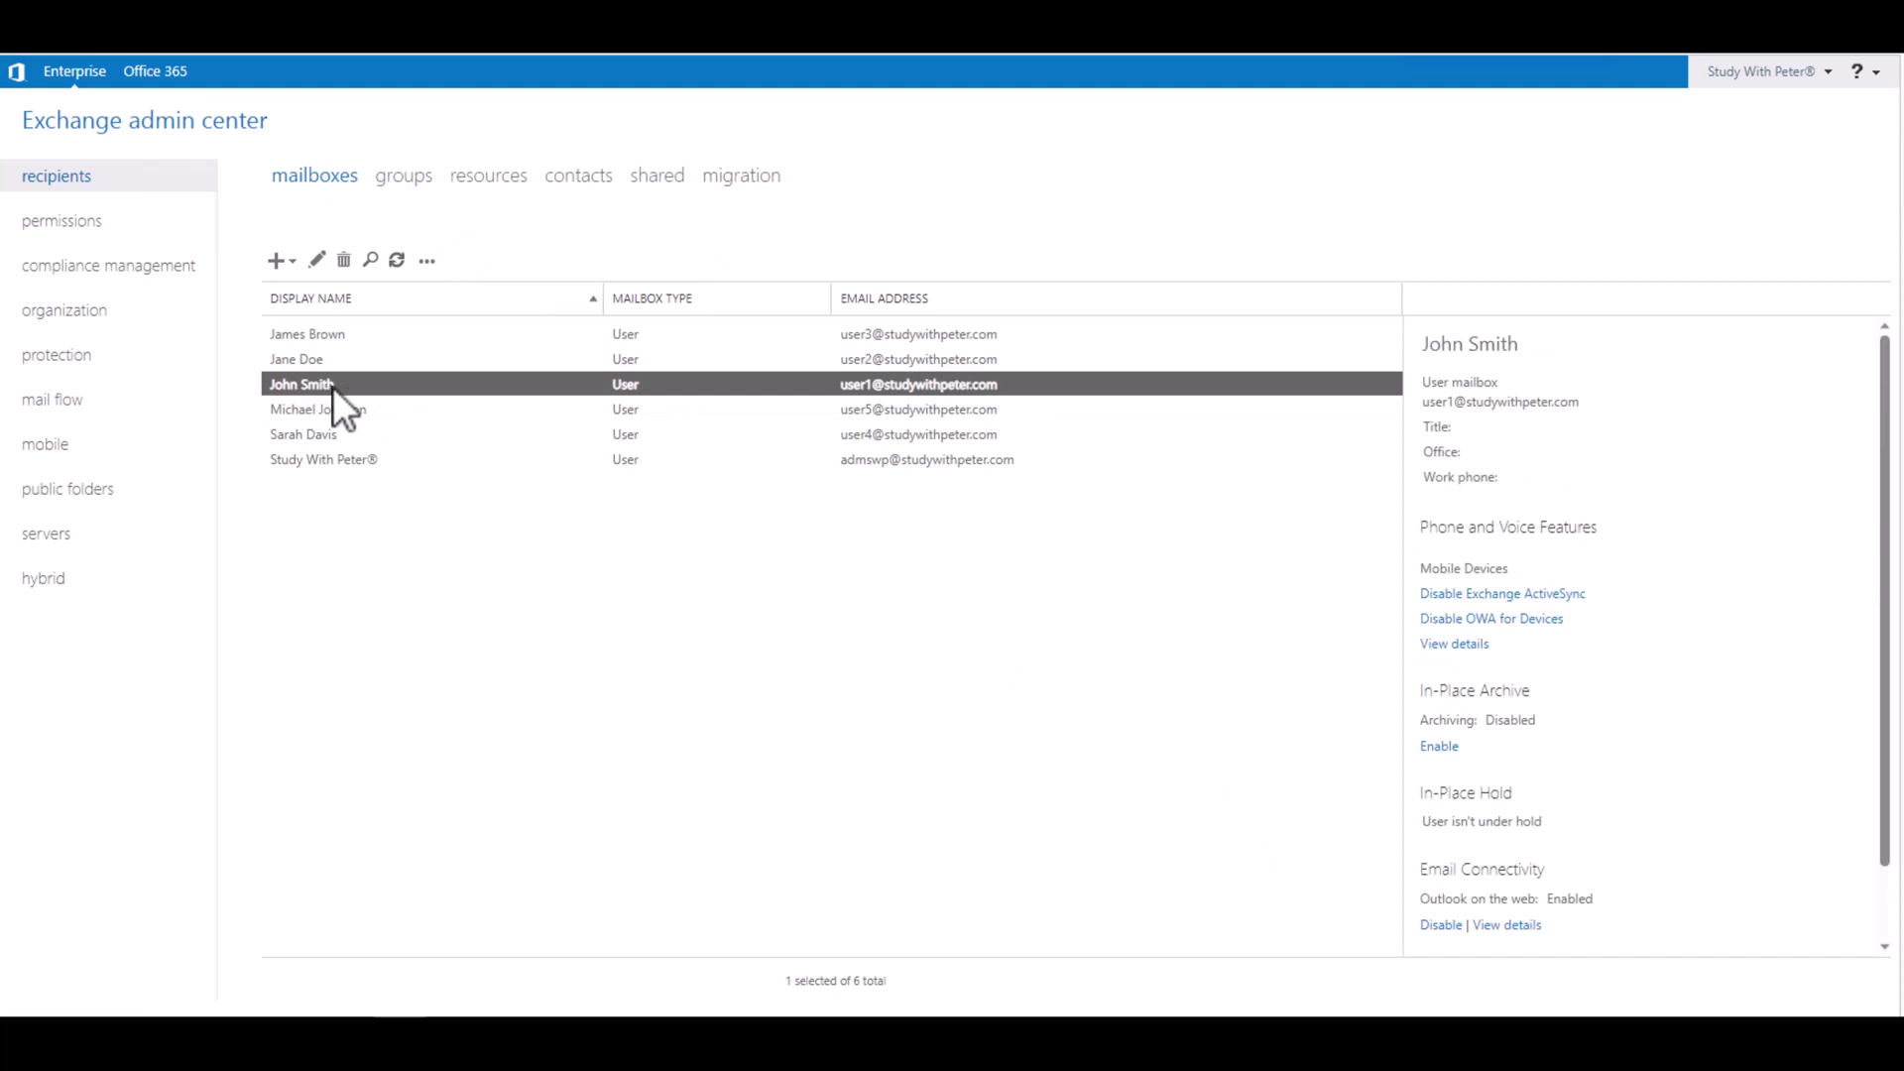
{"action": "triple_click", "coordinate": [1513, 408]}
{"action": "key", "text": "ctrl+c"}
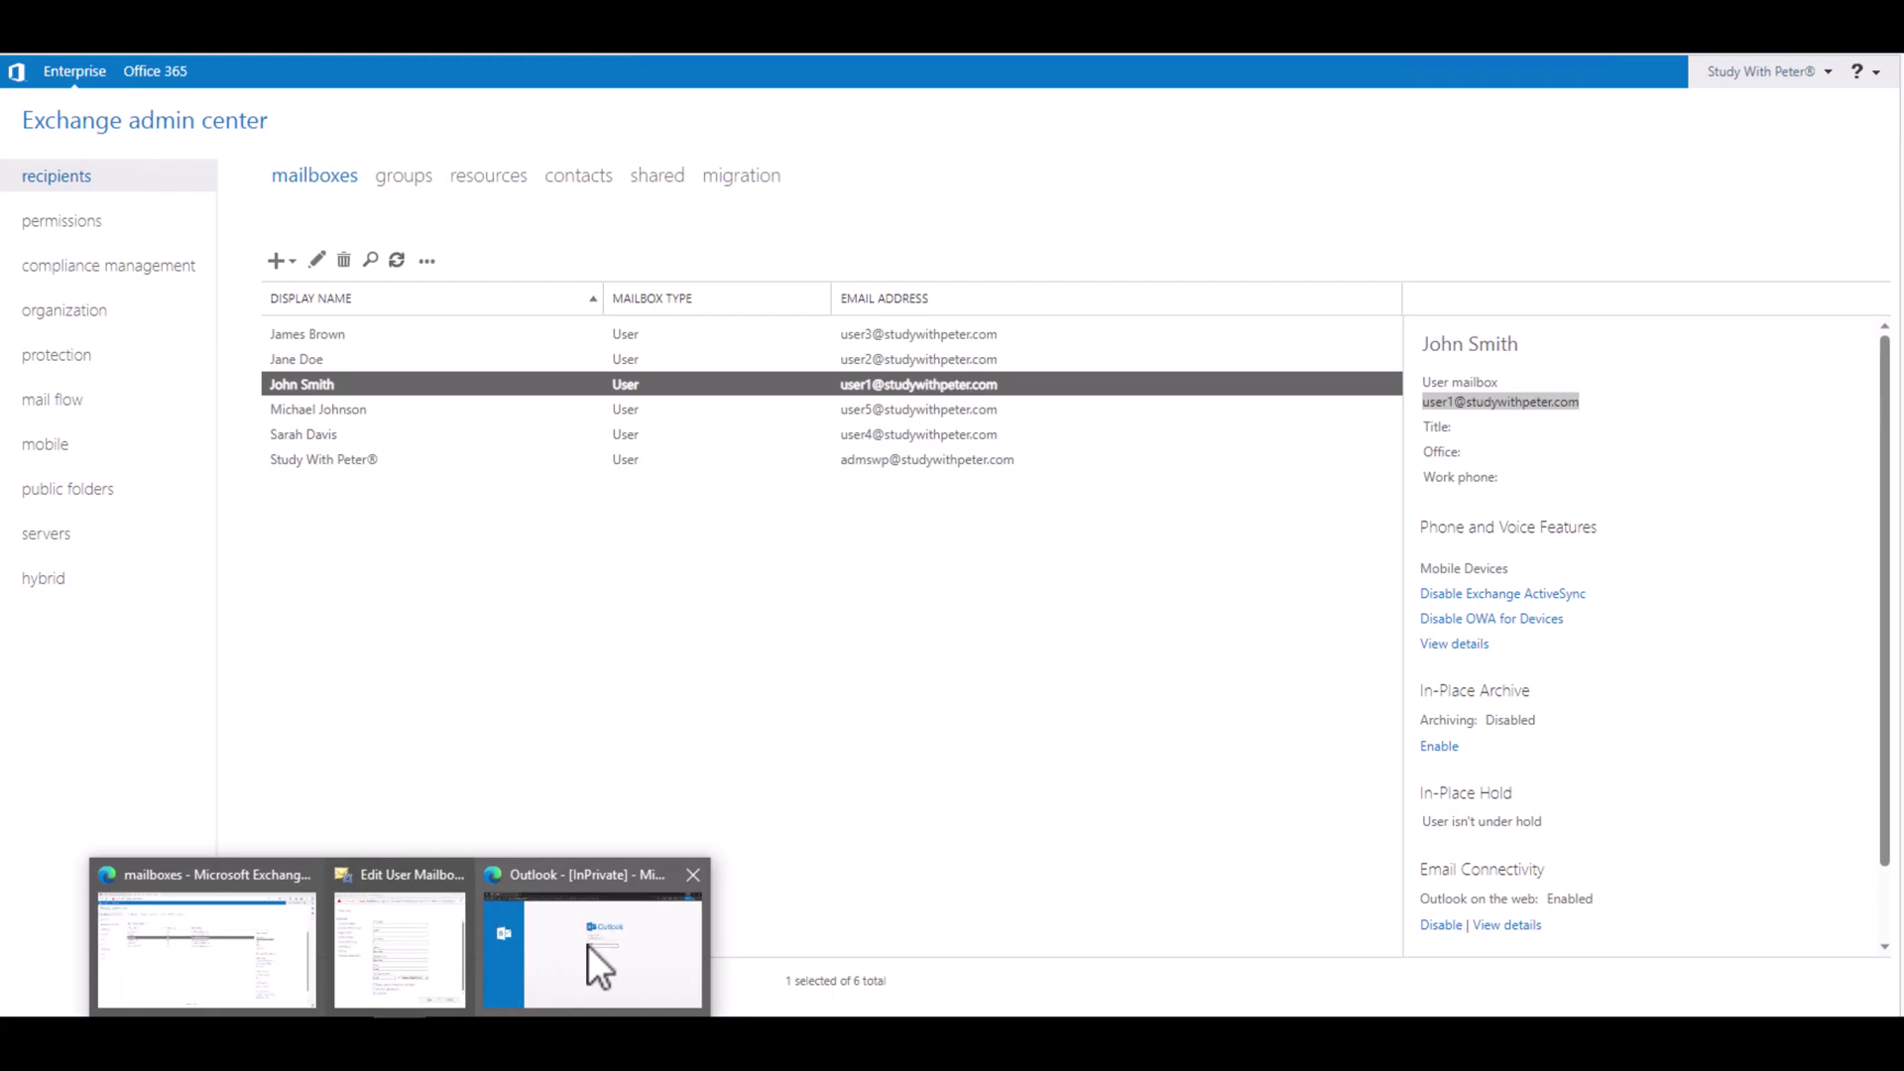
Step: Sign in to Outlook on the web with the sender's address and password
{"action": "left_click", "coordinate": [586, 943]}
{"action": "triple_click", "coordinate": [1153, 390]}
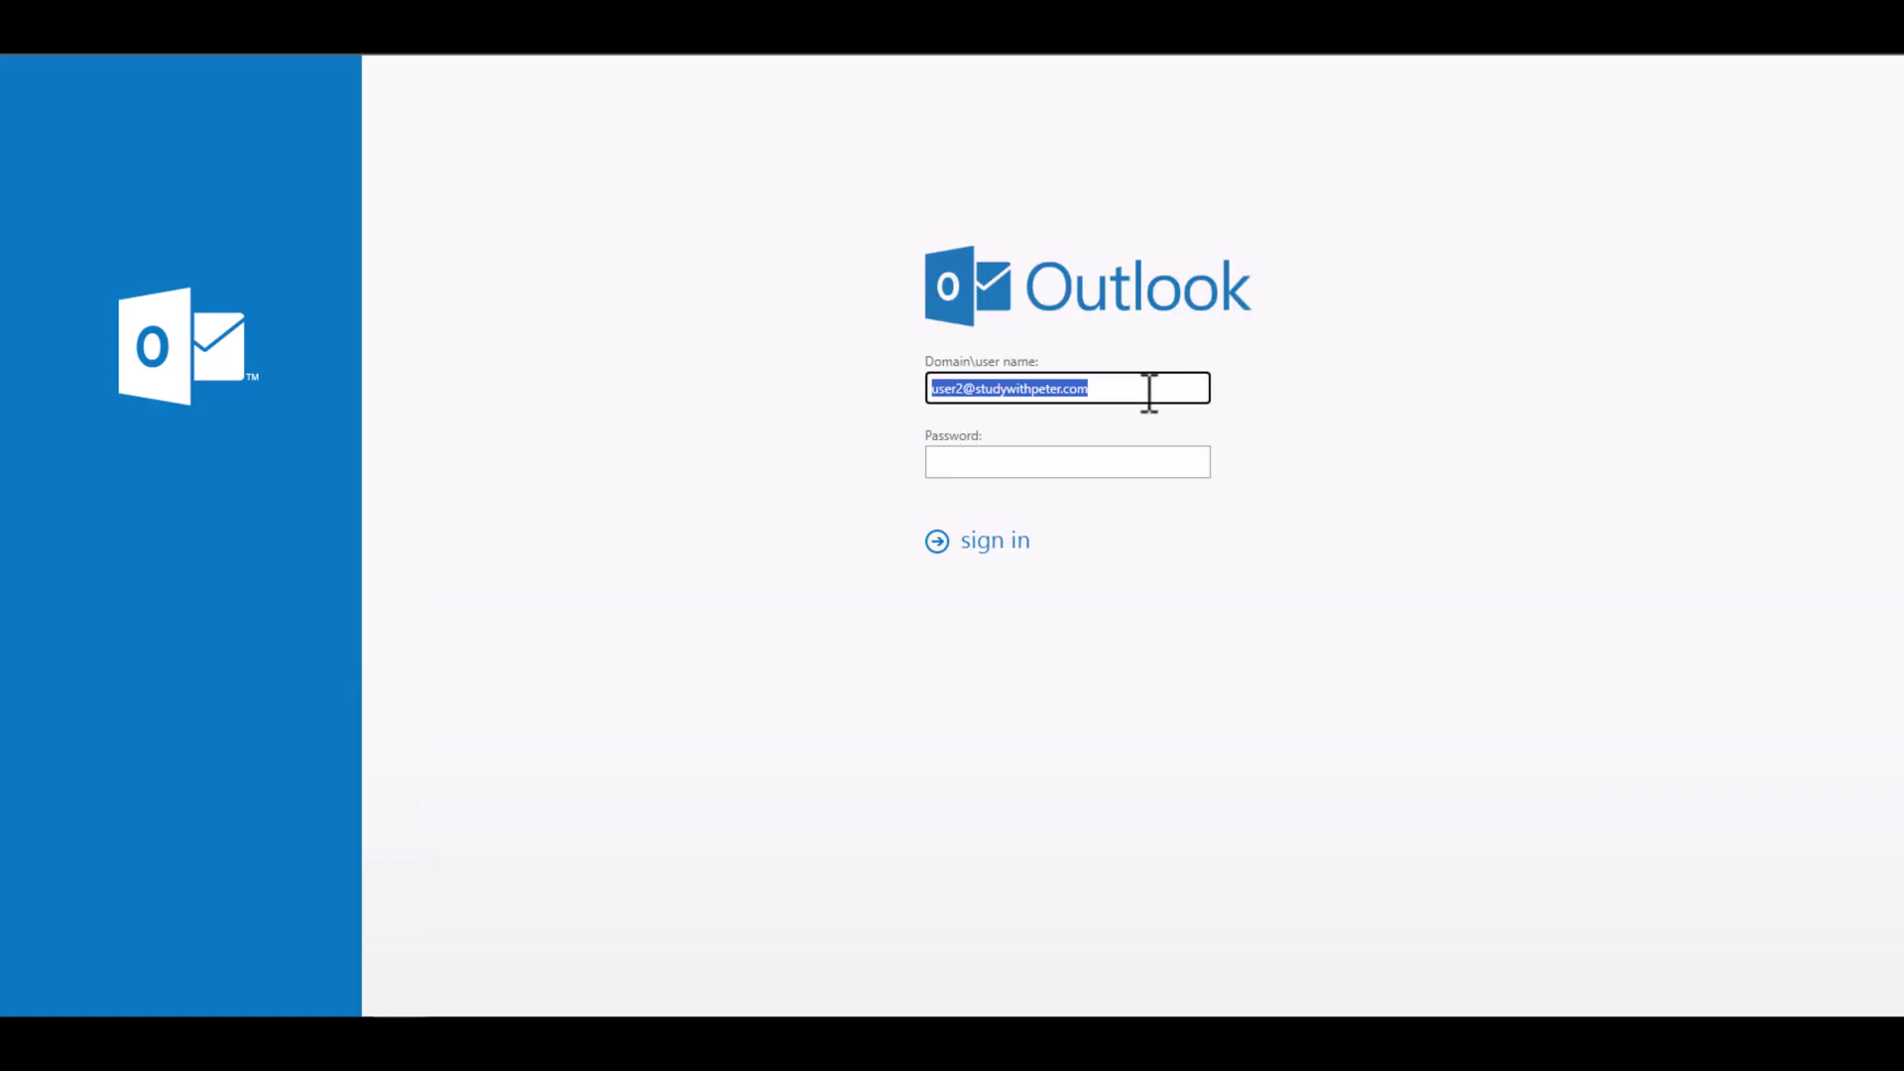
{"action": "key", "text": "ctrl+v"}
{"action": "left_click", "coordinate": [1085, 458]}
{"action": "type", "text": "*********"}
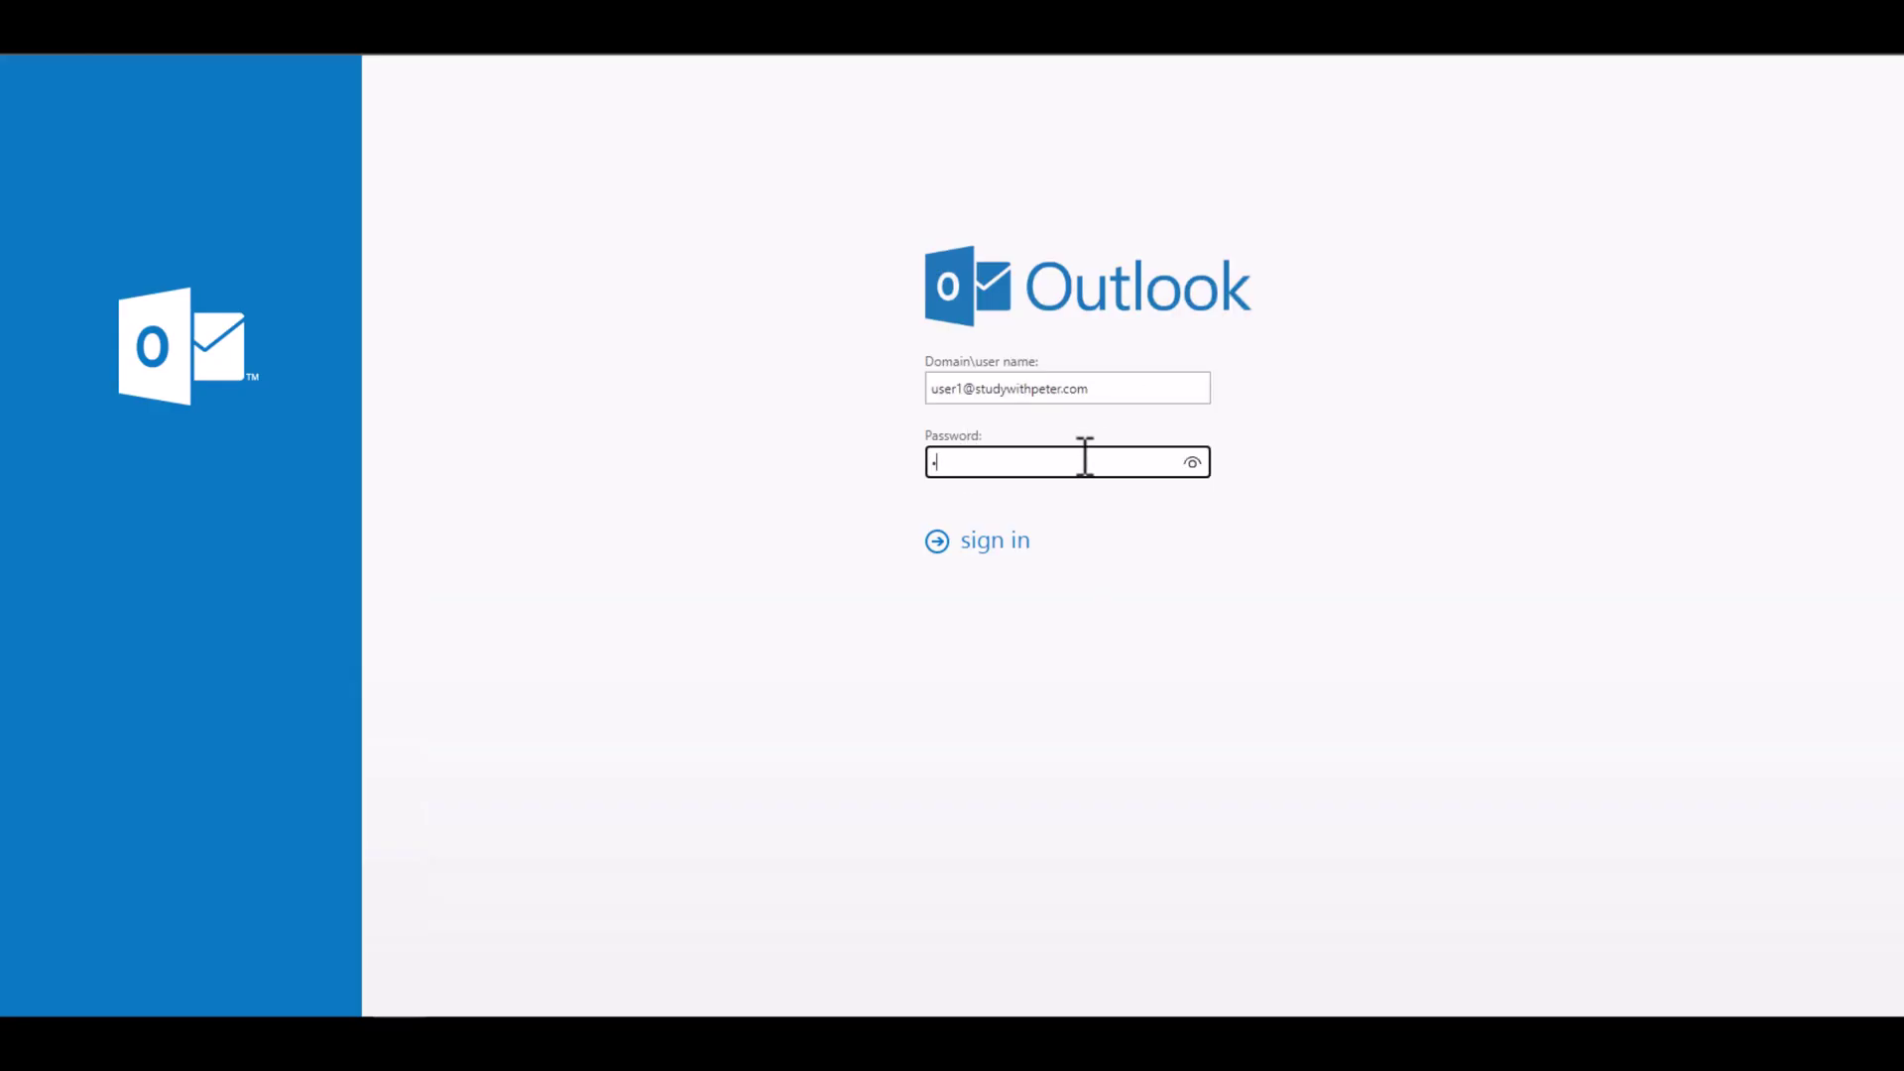
{"action": "type", "text": "**"}
{"action": "key", "text": "Return"}
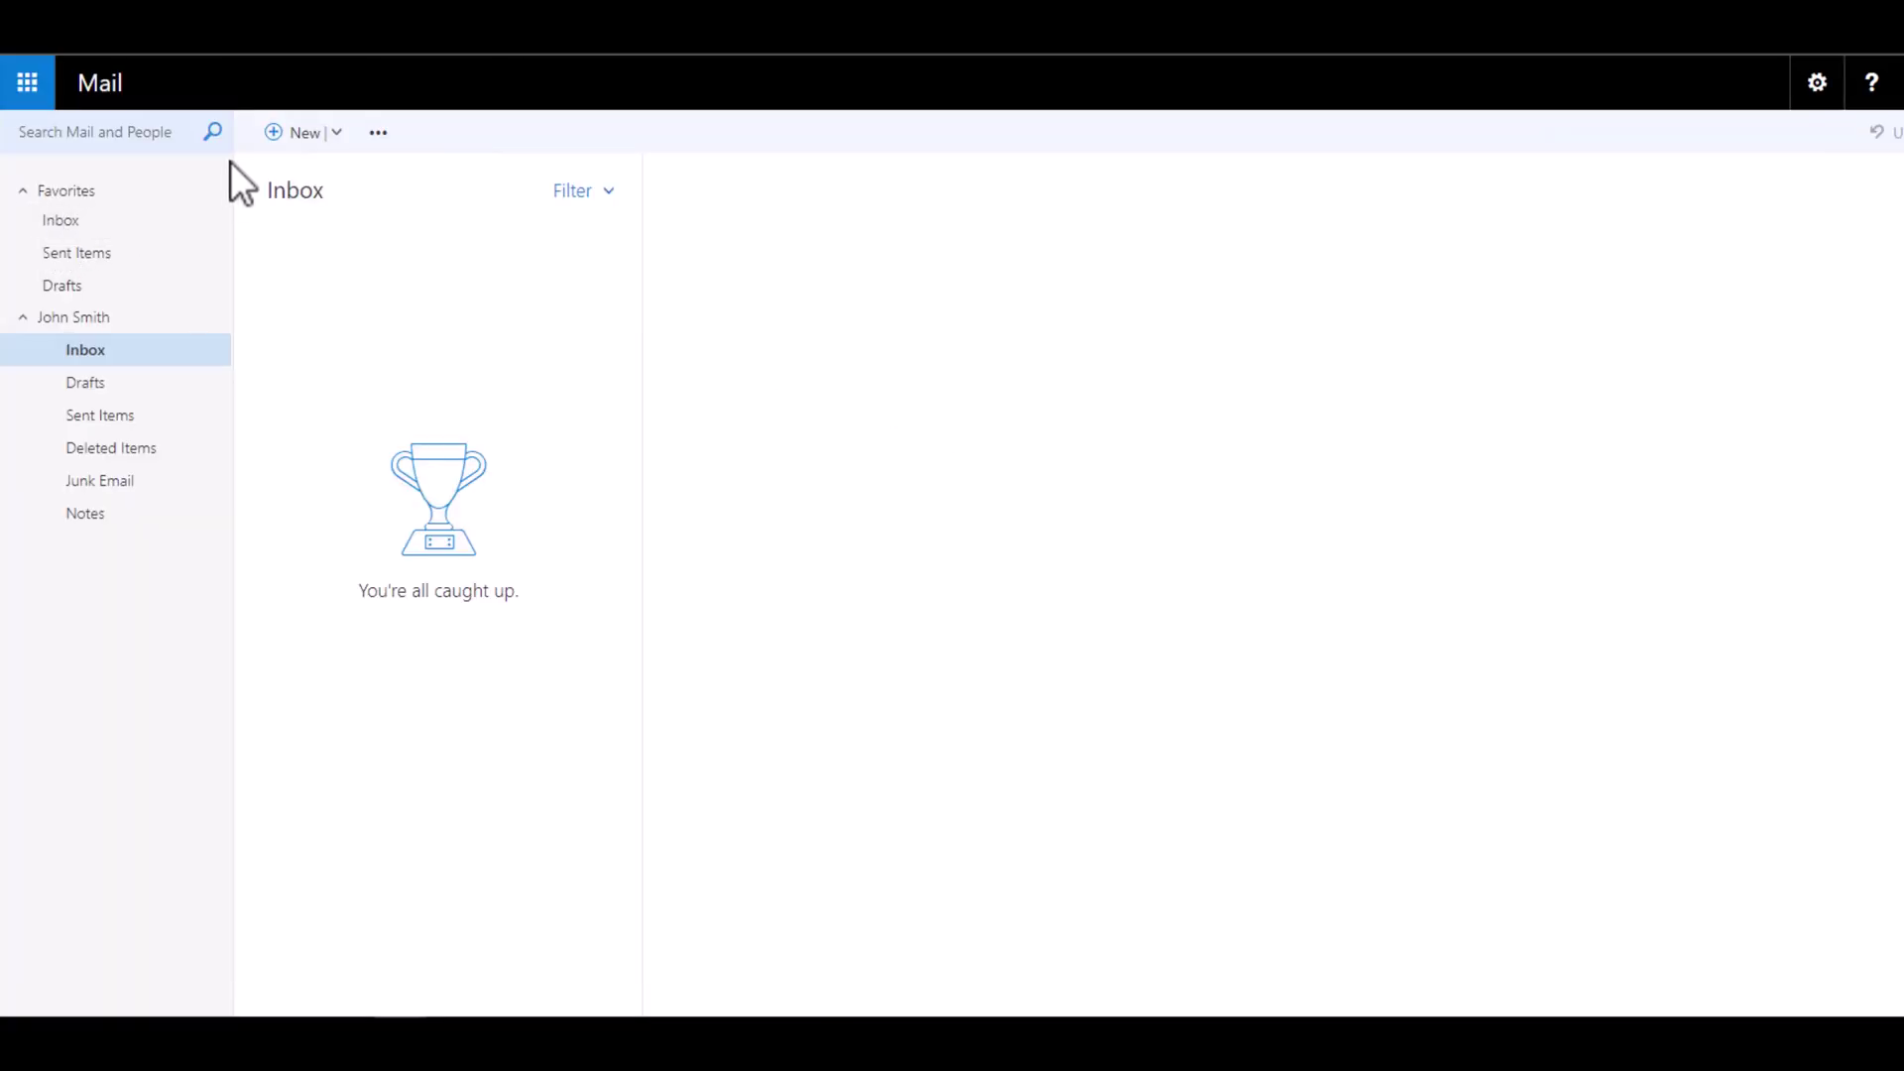
Step: Send 'First DG Email' with body 'Hi Everyone' to the English Department group
{"action": "left_click", "coordinate": [283, 136]}
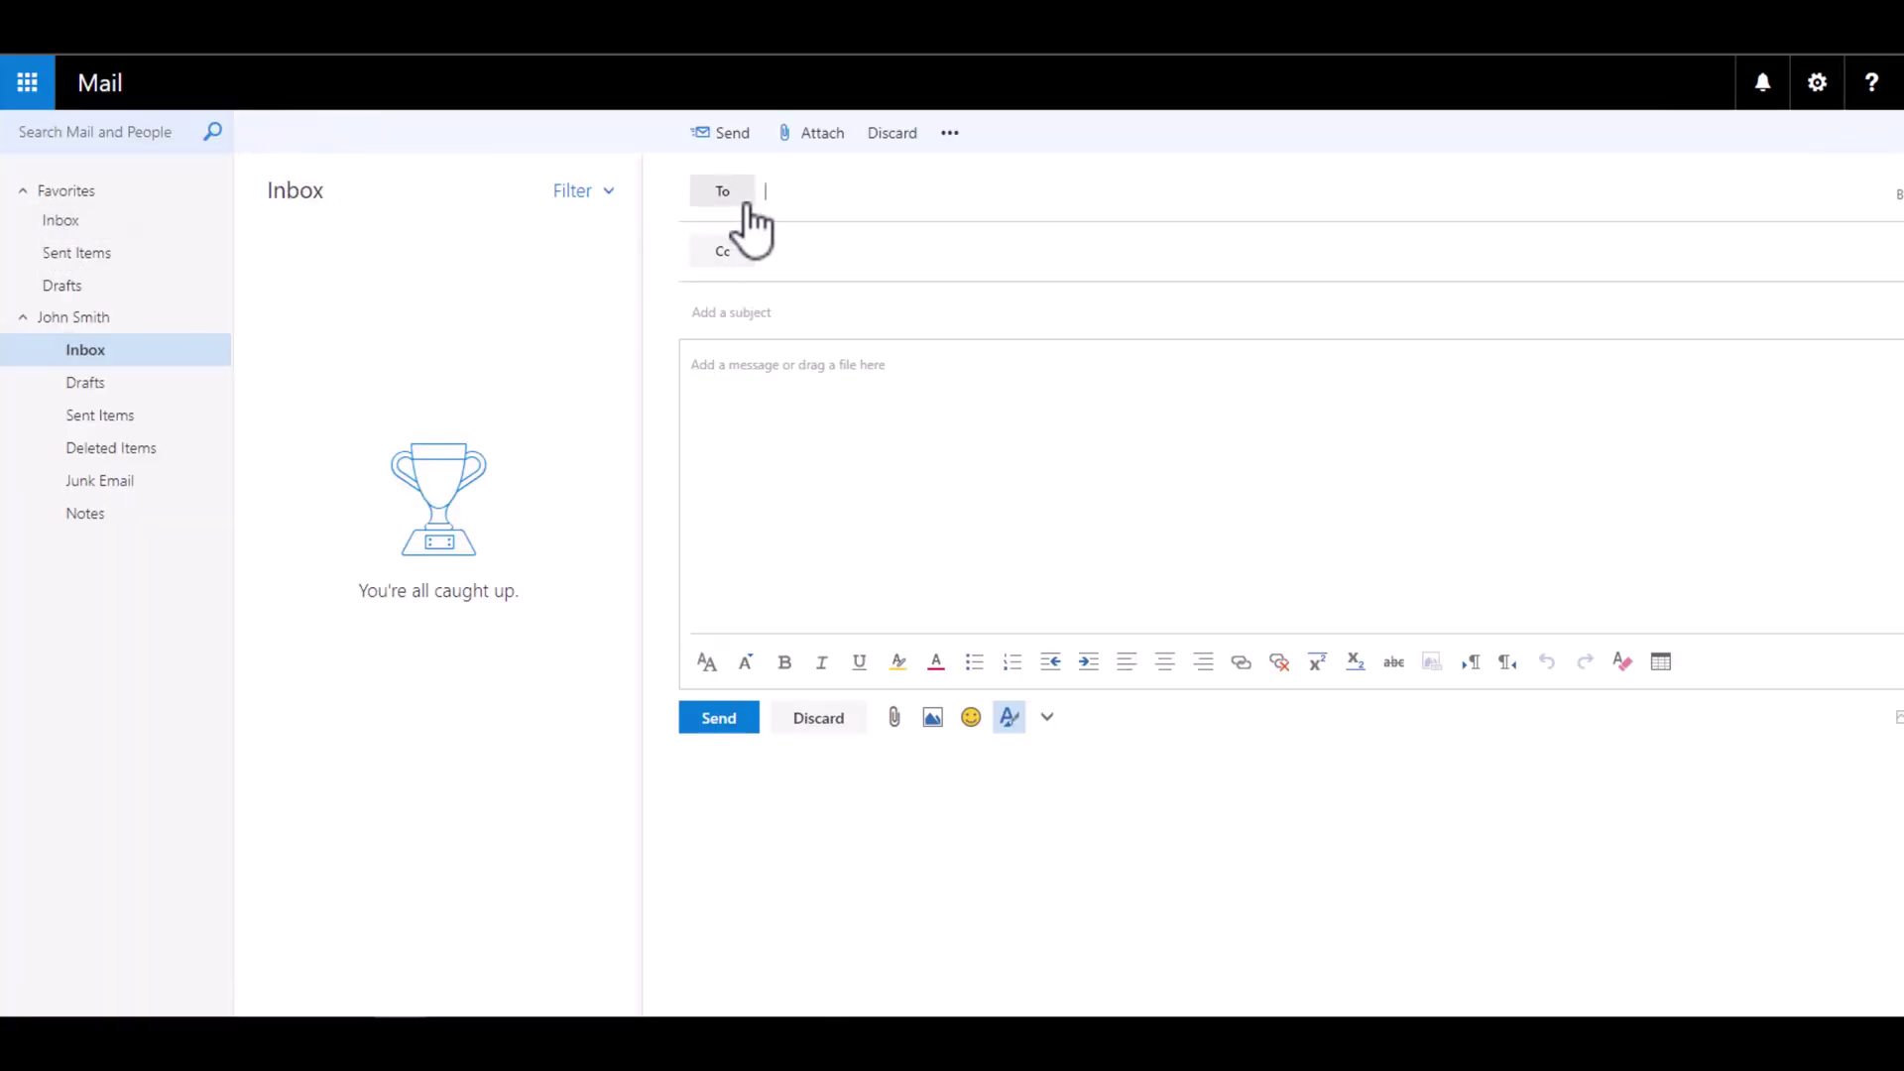
{"action": "type", "text": "English"}
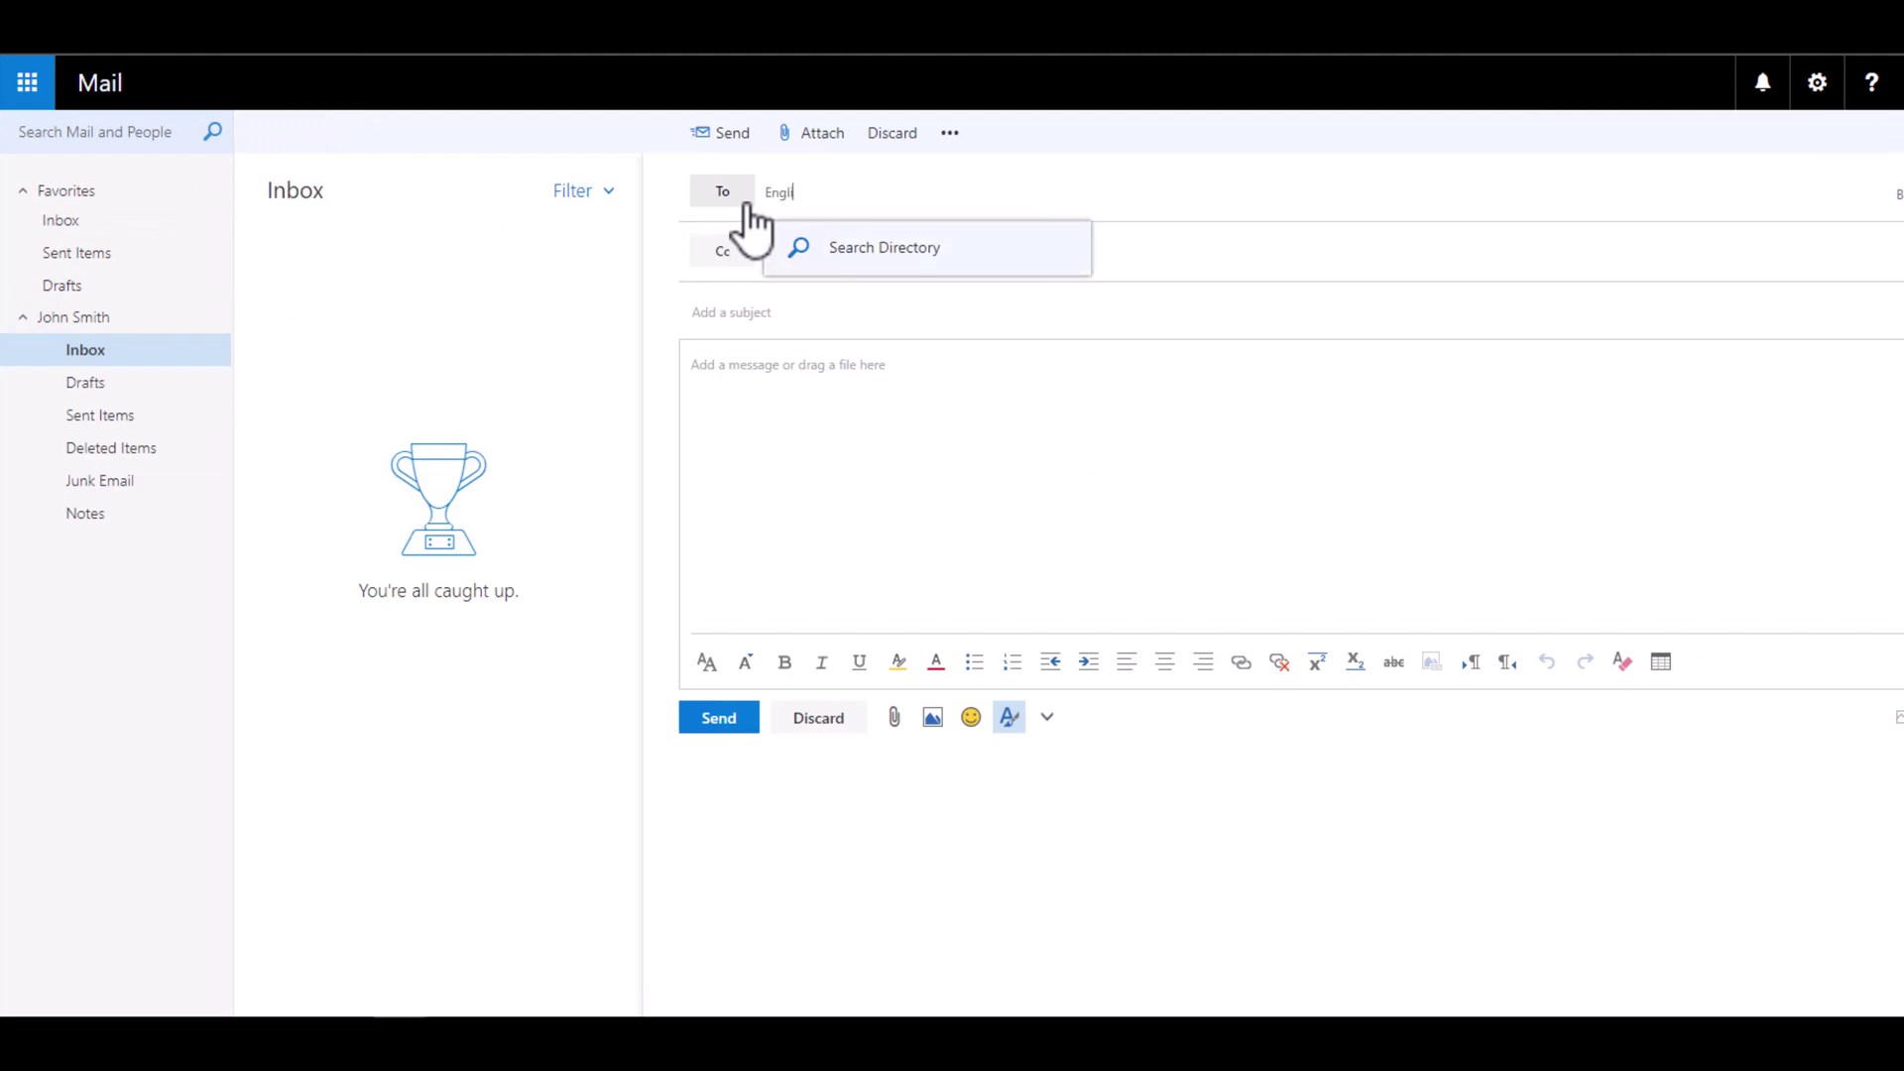
{"action": "left_click", "coordinate": [953, 250]}
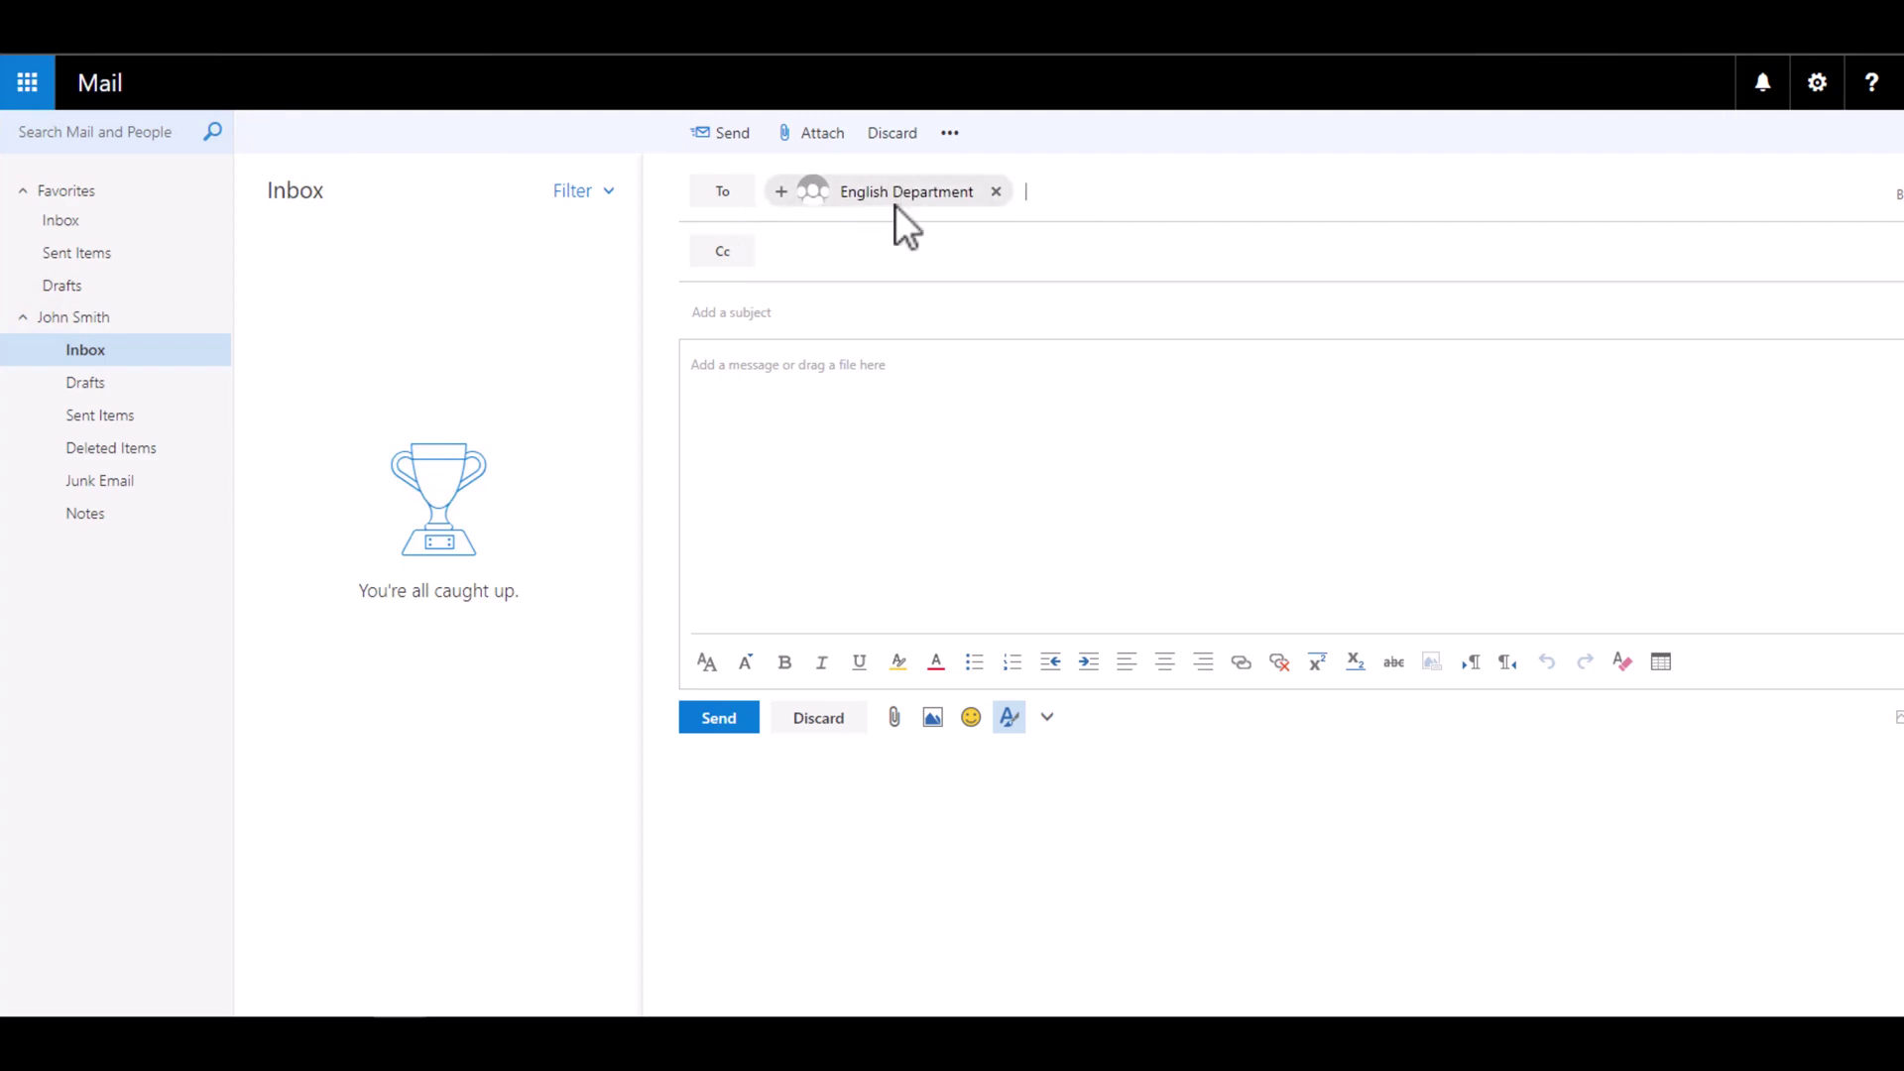
{"action": "left_click", "coordinate": [887, 316]}
{"action": "type", "text": "First DG"}
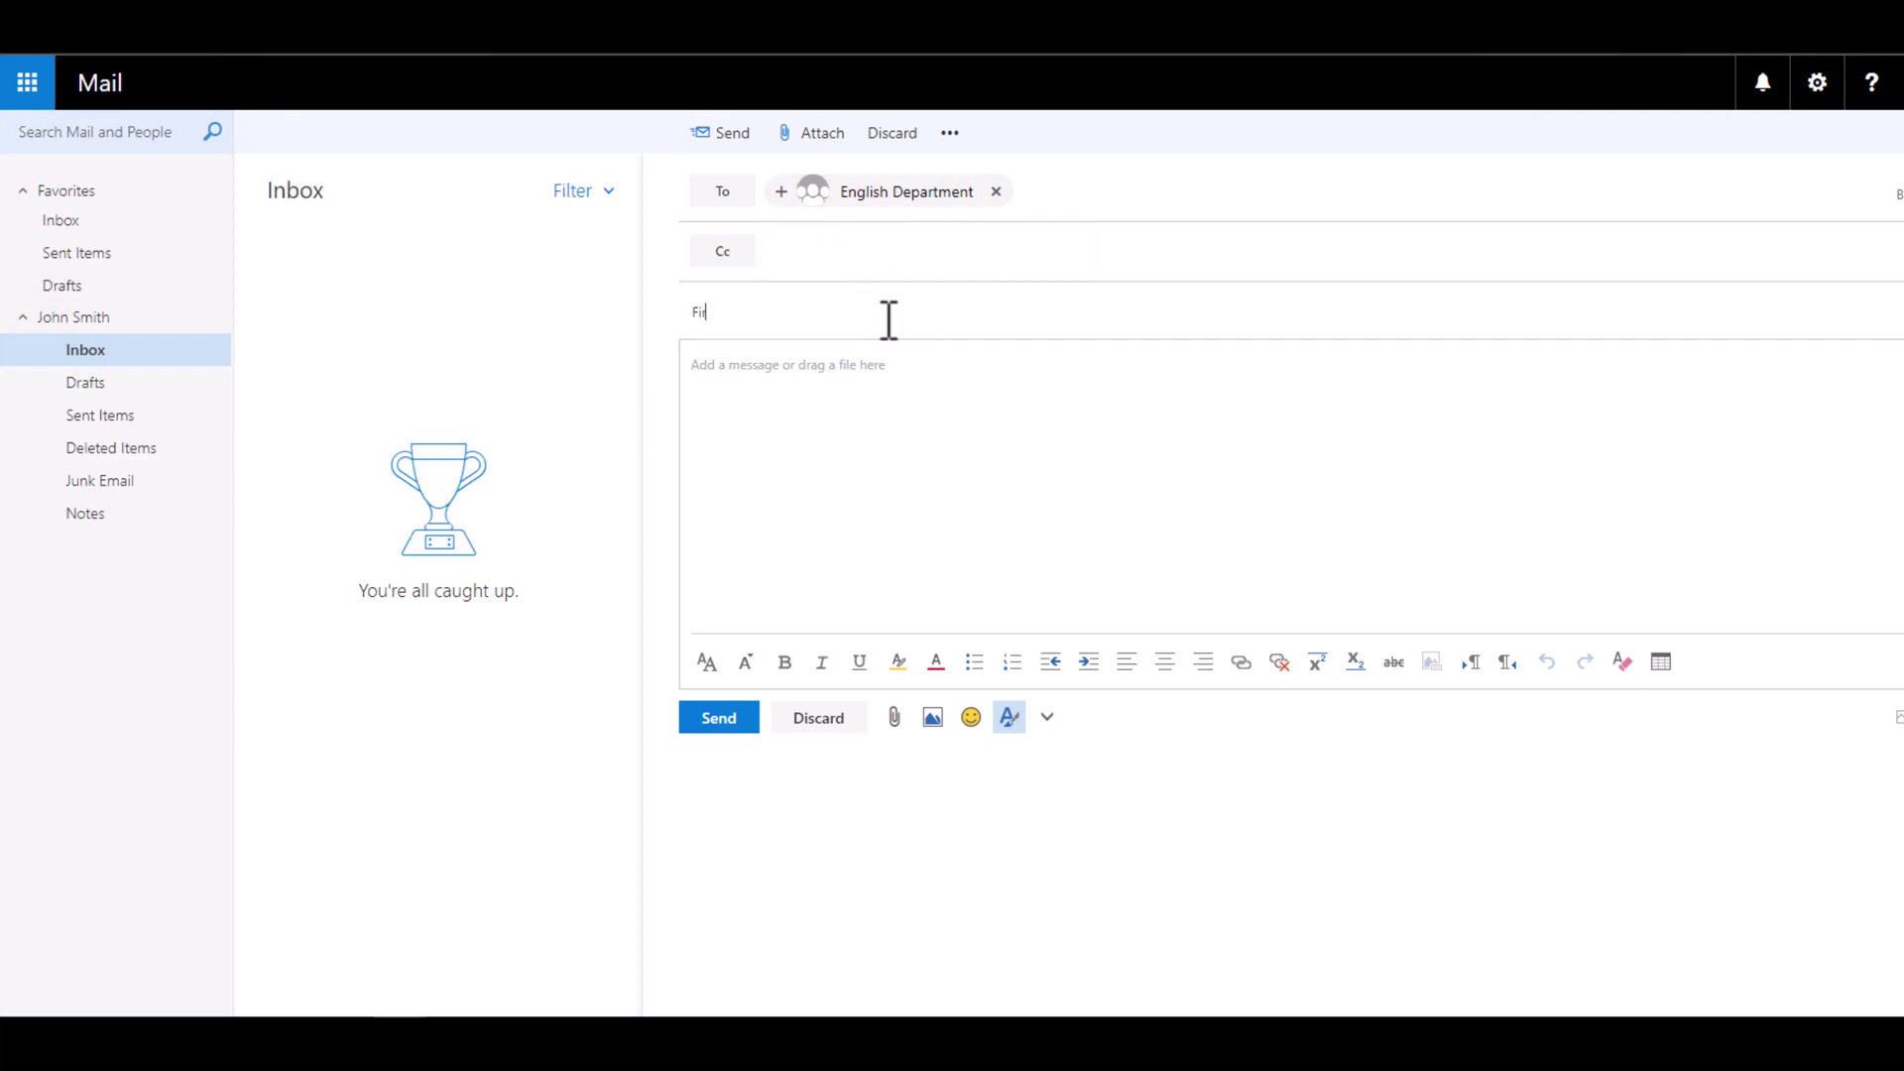
{"action": "type", "text": " Email"}
{"action": "key", "text": "Tab"}
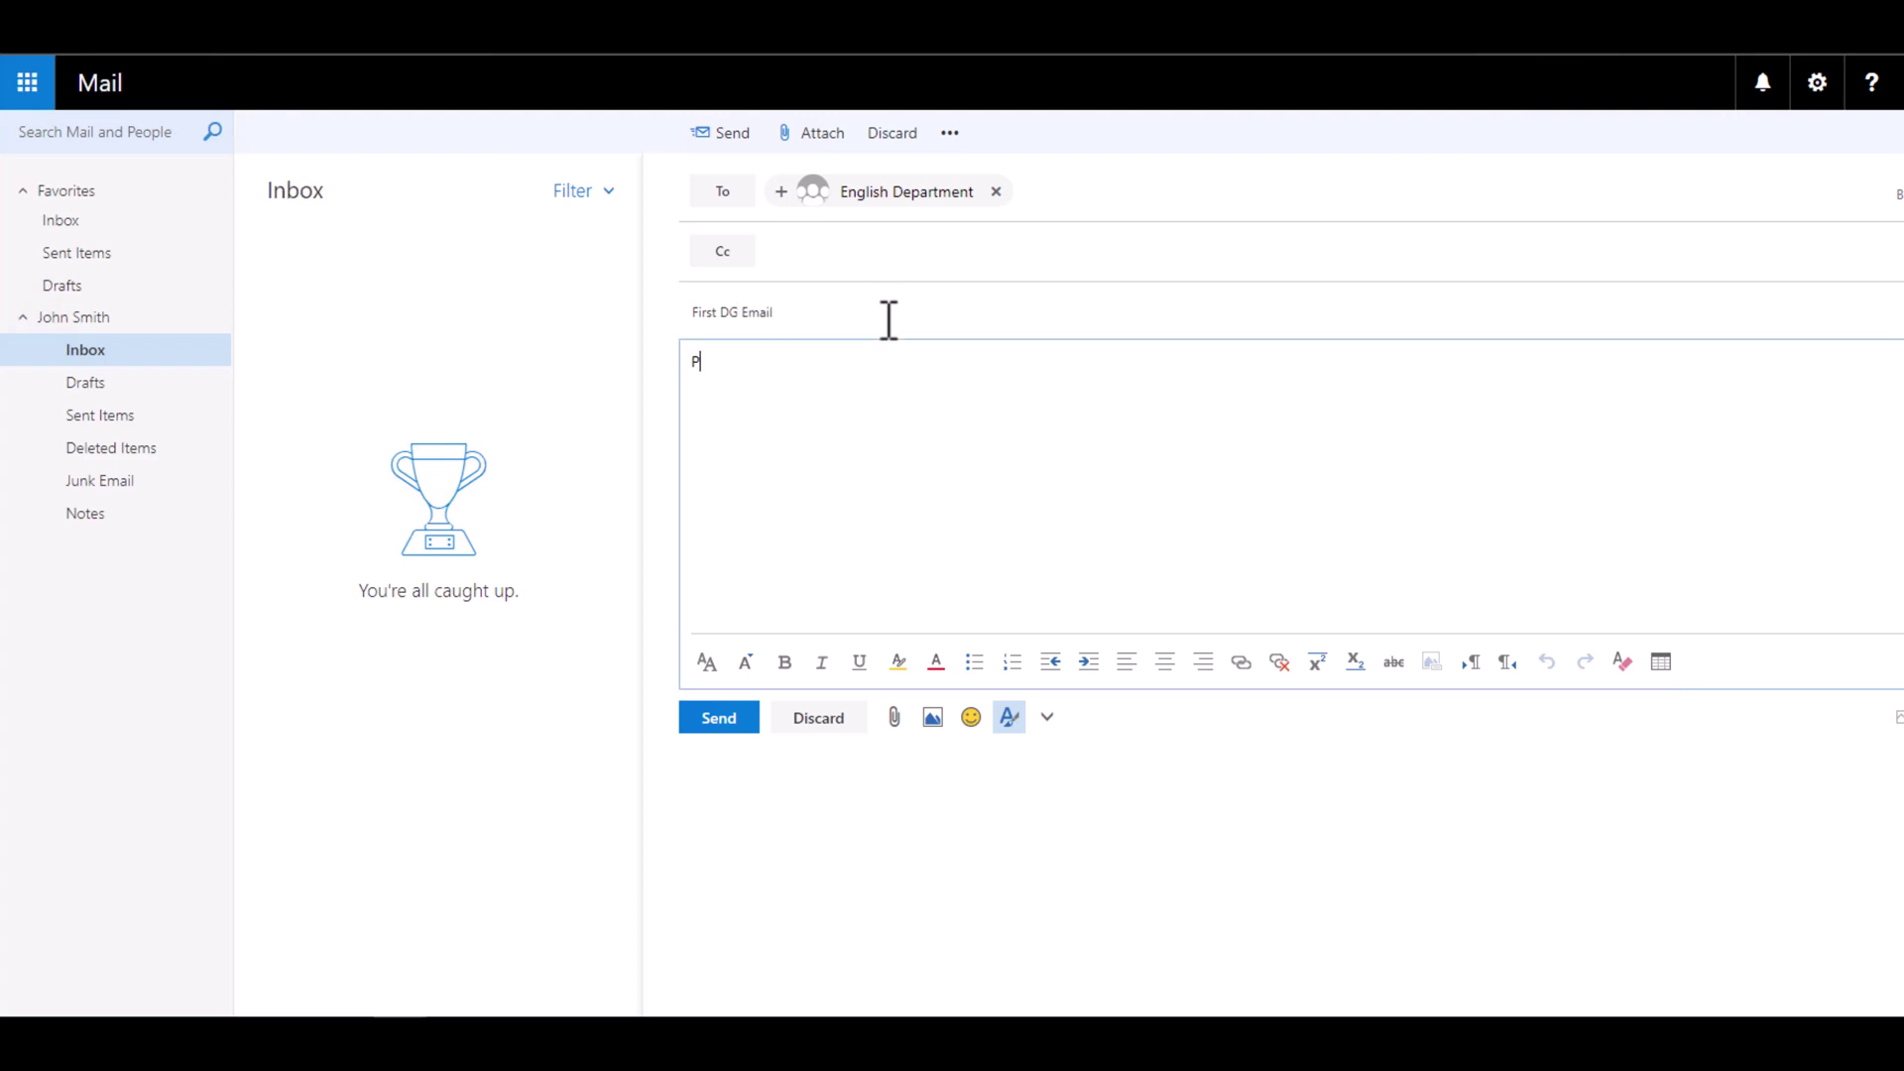
{"action": "type", "text": "Hi al"}
{"action": "key", "text": "BackSpace"}
{"action": "key", "text": "BackSpace"}
{"action": "type", "text": "Everyone"}
{"action": "key", "text": "Return"}
{"action": "key", "text": "Return"}
{"action": "left_click", "coordinate": [693, 708]}
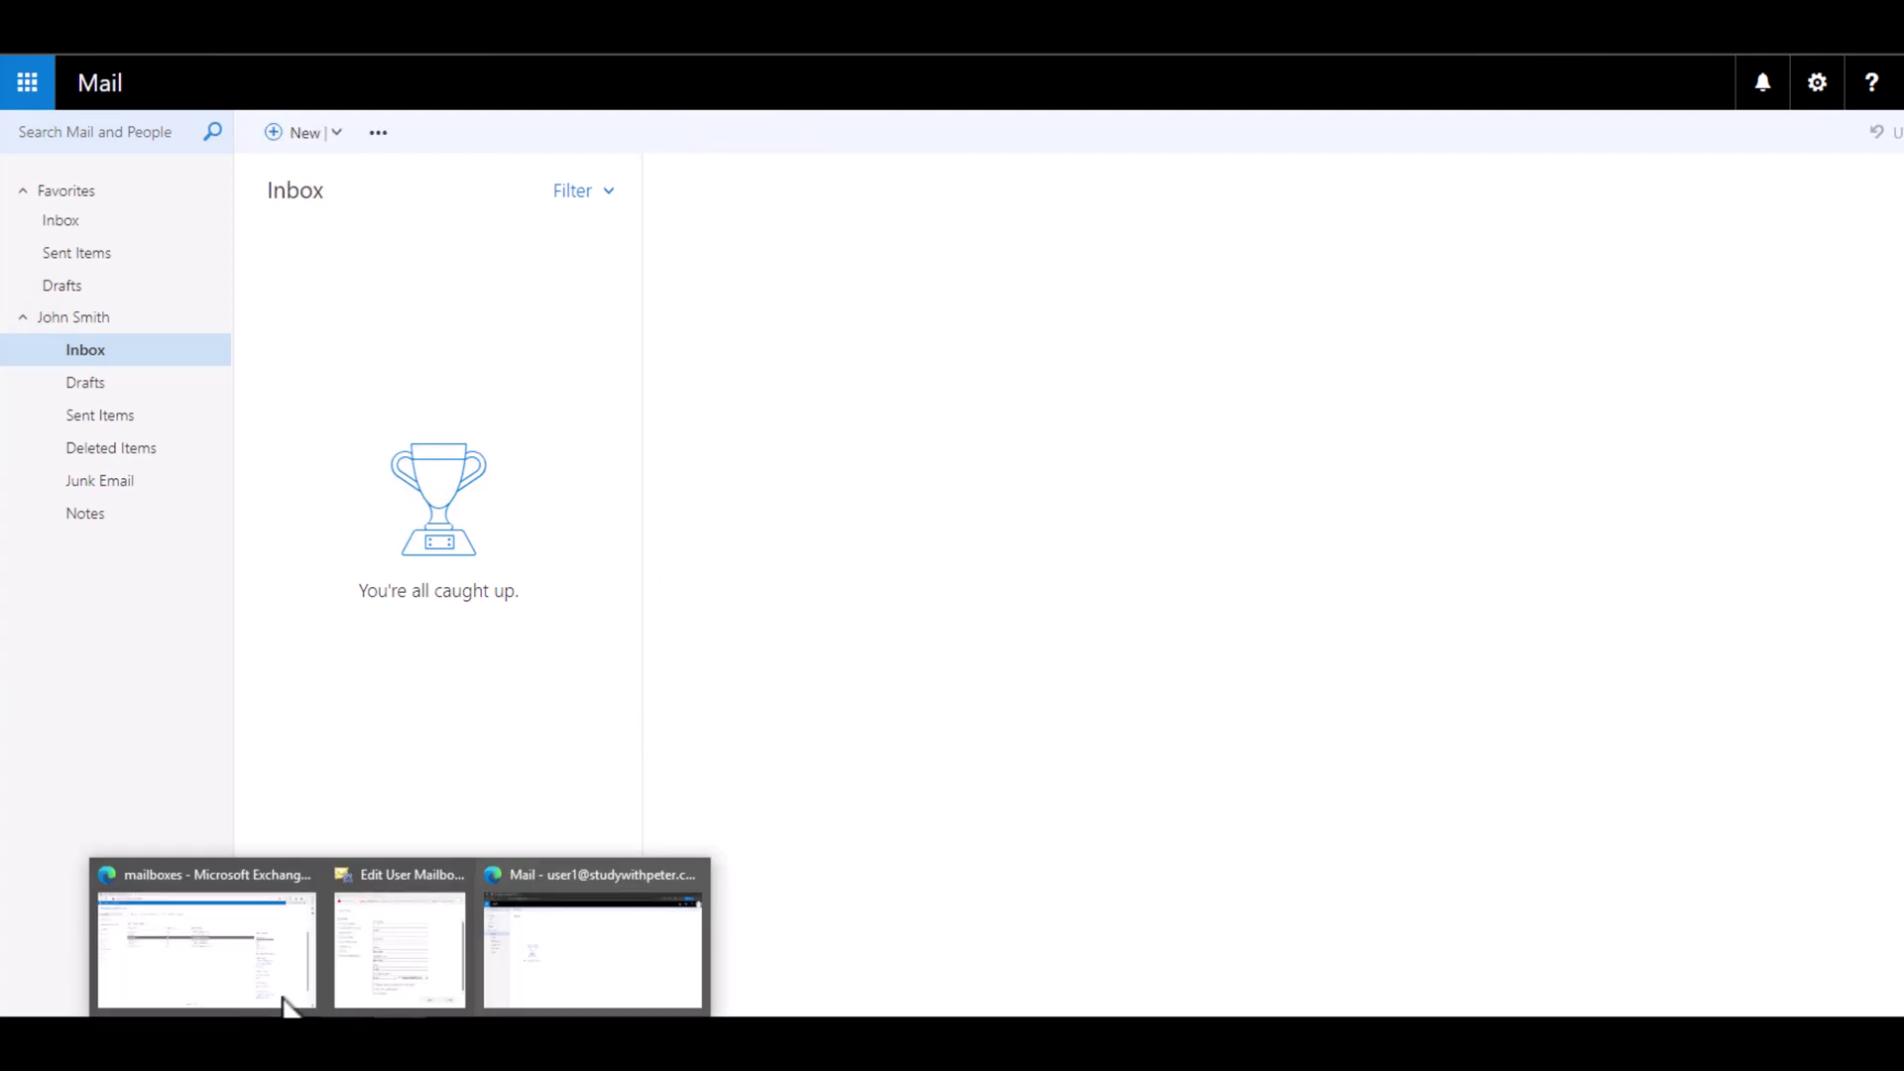
Step: Grab the recipient user's email address from her EAC mailbox details, then return to Outlook
{"action": "left_click", "coordinate": [282, 996]}
{"action": "left_click", "coordinate": [382, 357]}
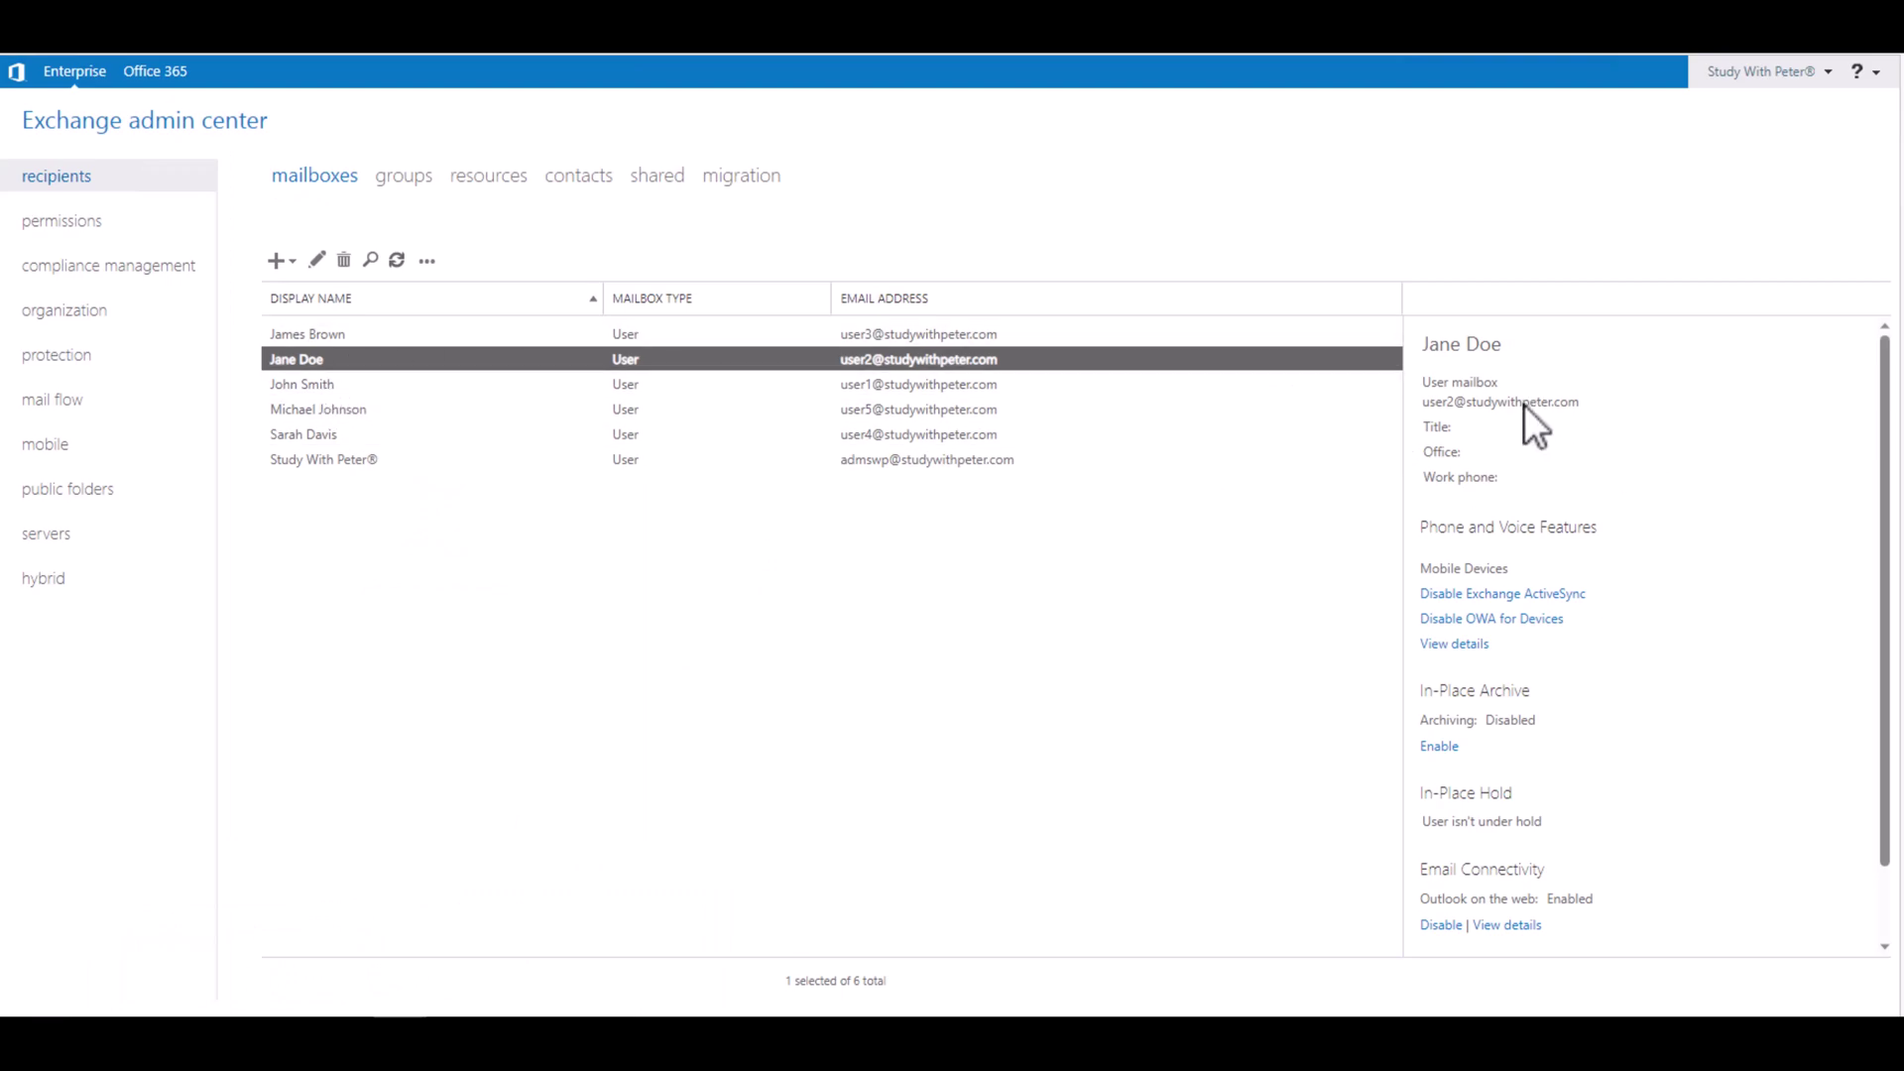
{"action": "triple_click", "coordinate": [1525, 402]}
{"action": "key", "text": "ctrl+c"}
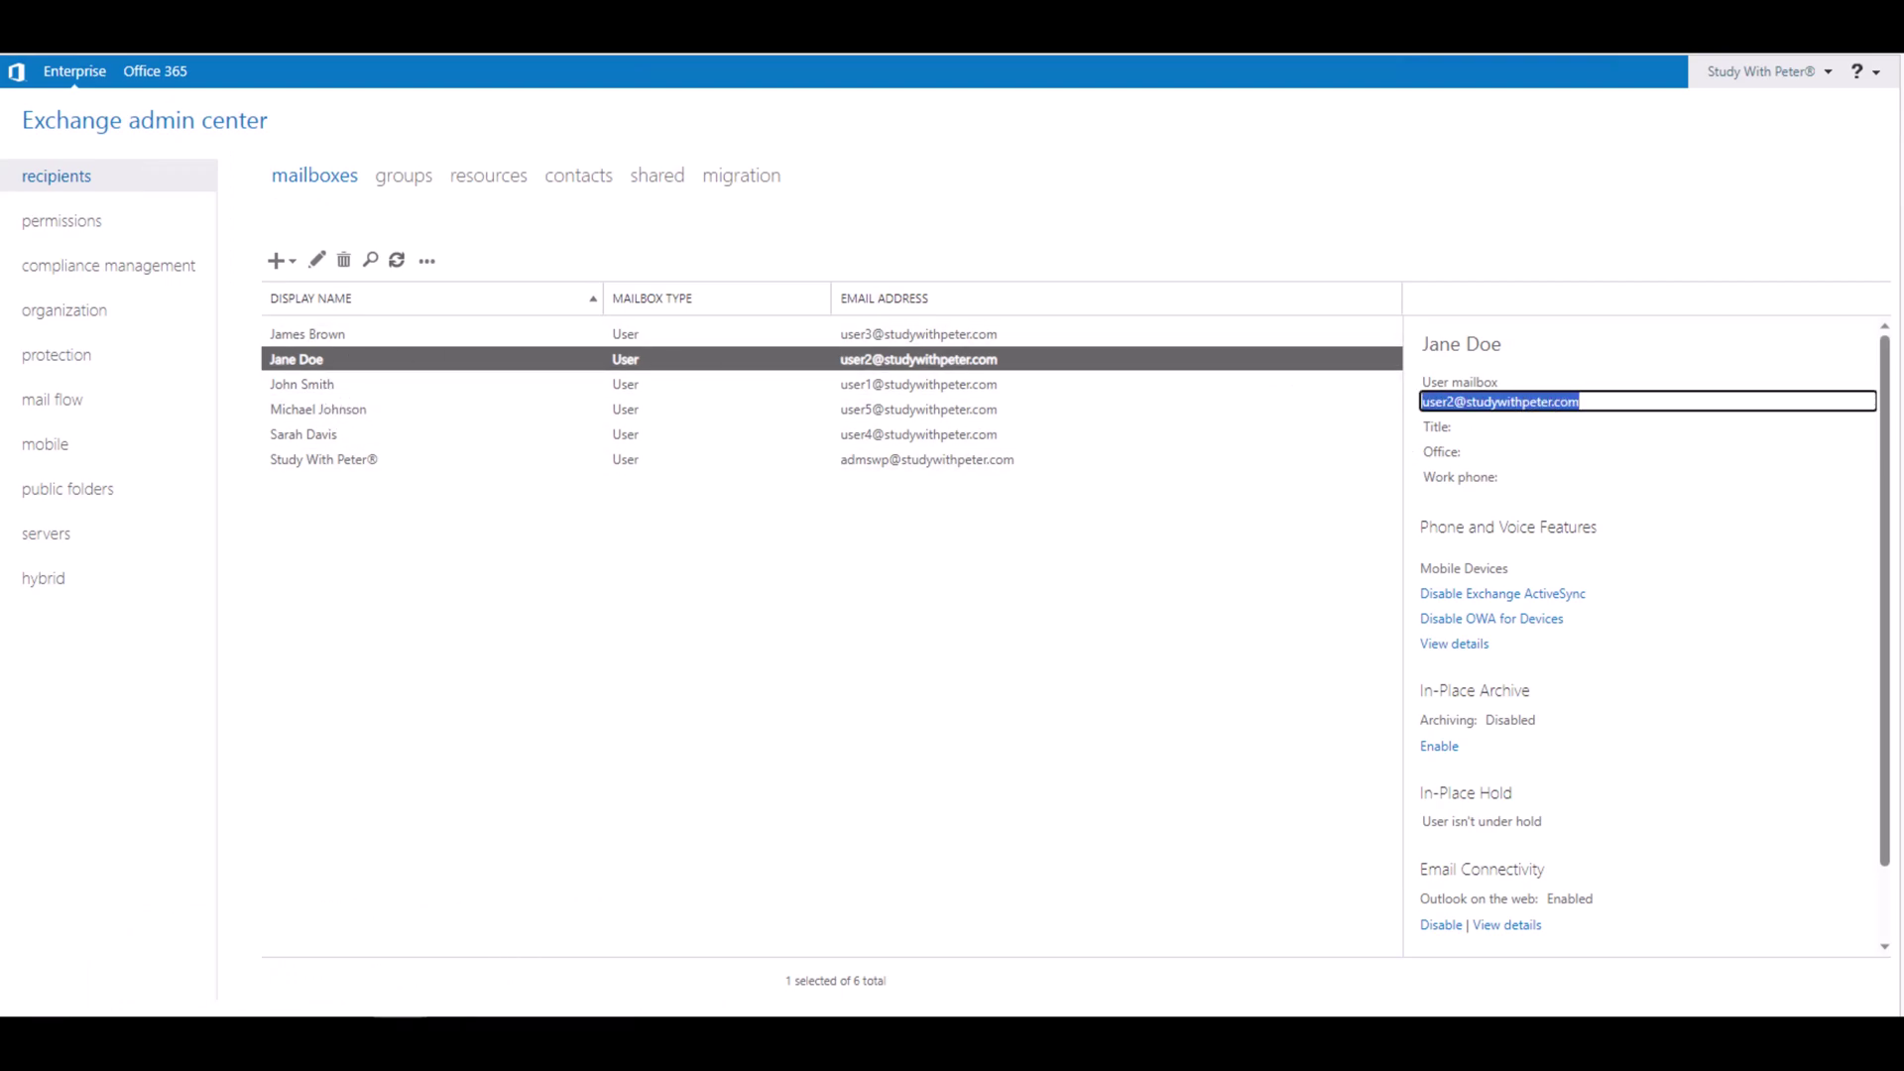
{"action": "left_click", "coordinate": [551, 950]}
Step: Sign out of the sender's mailbox and sign in as the recipient, re-entering the password once
{"action": "left_click", "coordinate": [1894, 83]}
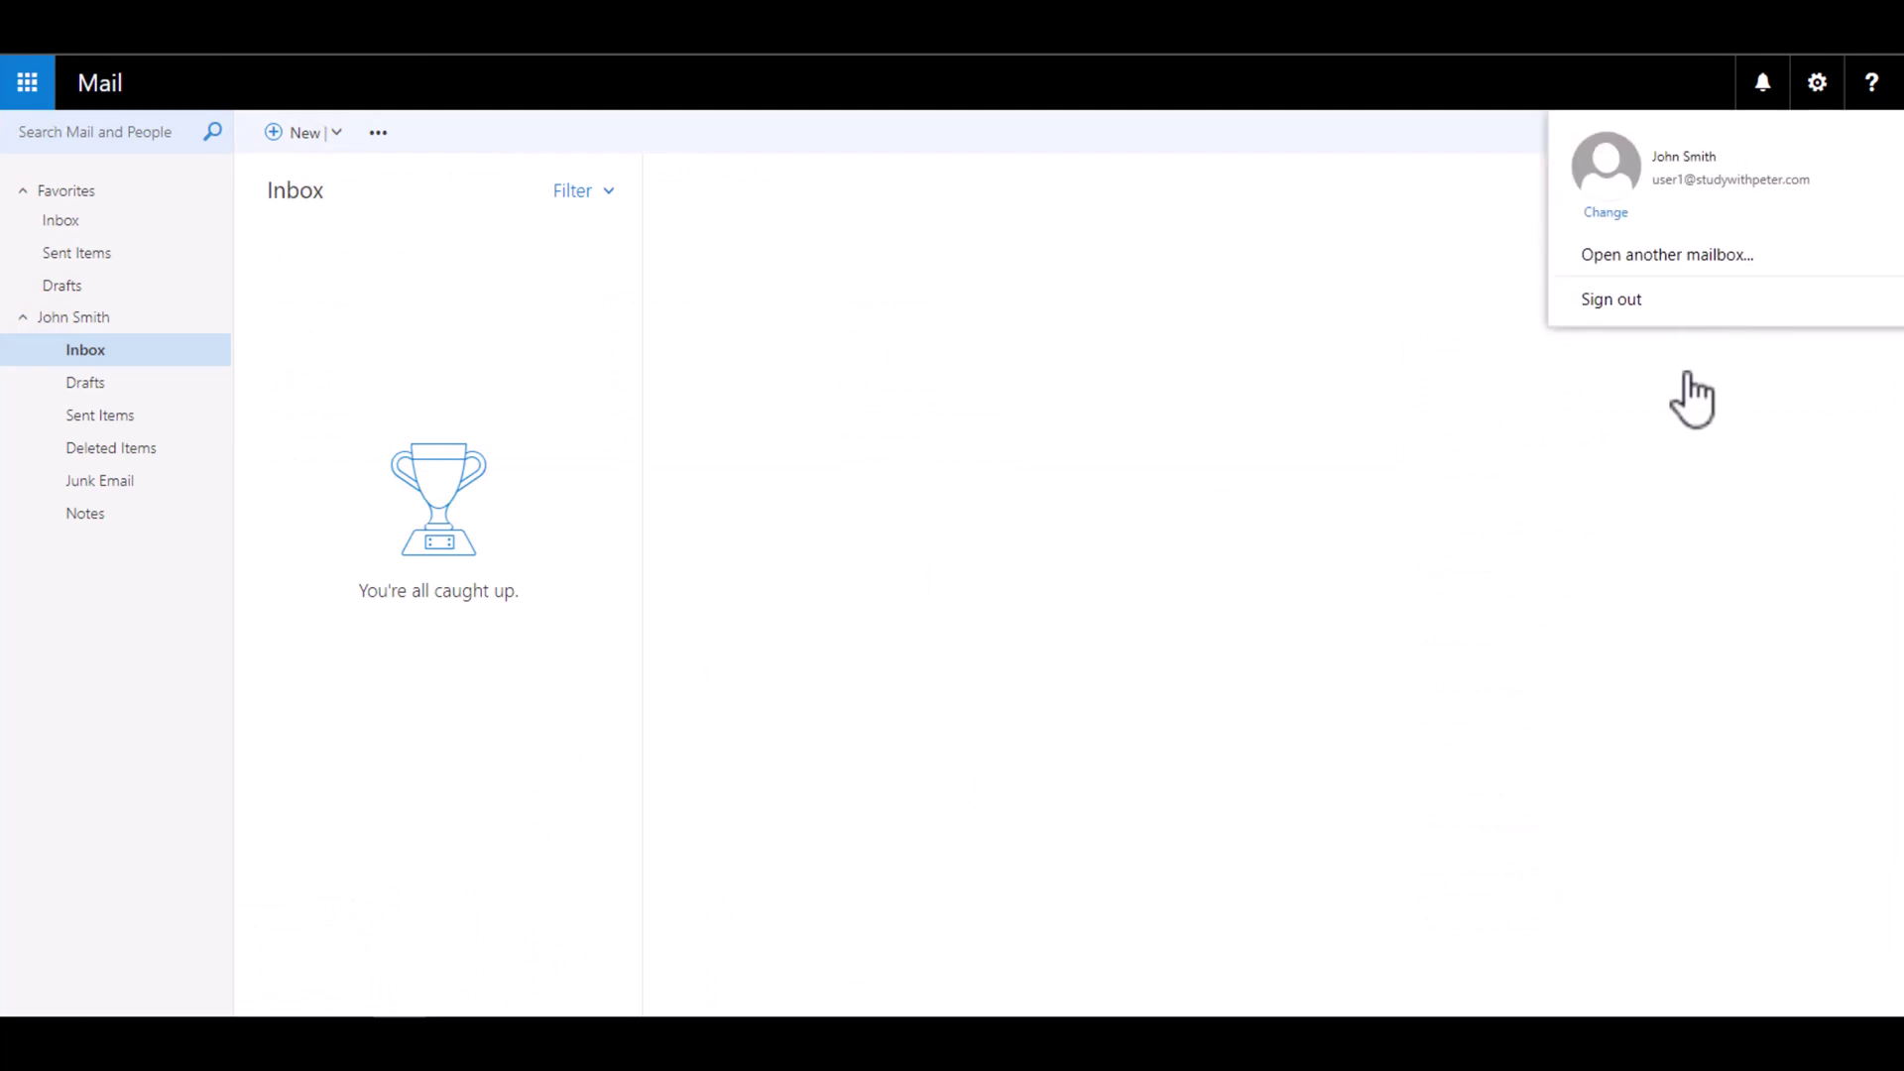
{"action": "left_click", "coordinate": [1627, 321]}
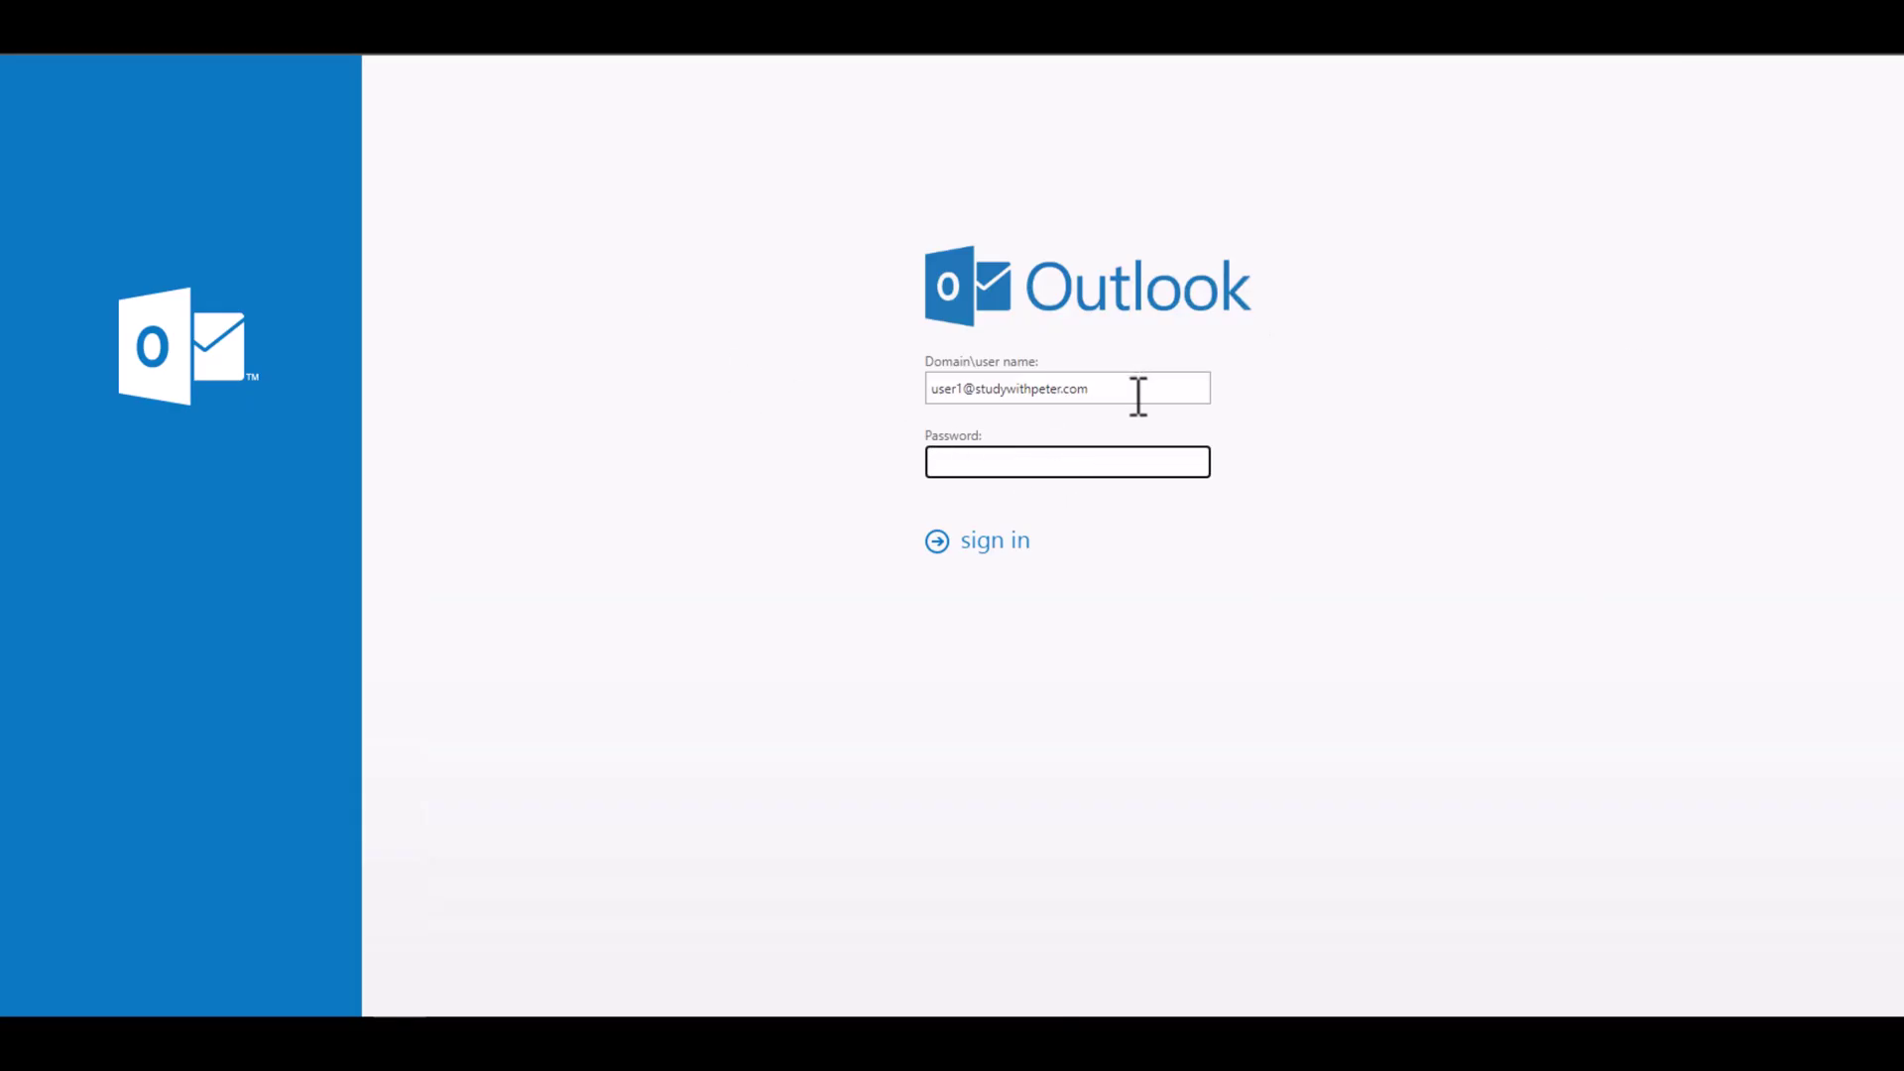
{"action": "left_click_drag", "start_coordinate": [1134, 396], "coordinate": [701, 425]}
{"action": "key", "text": "ctrl+v"}
{"action": "left_click", "coordinate": [1015, 463]}
{"action": "type", "text": "Pa$$w0rd"}
{"action": "key", "text": "Return"}
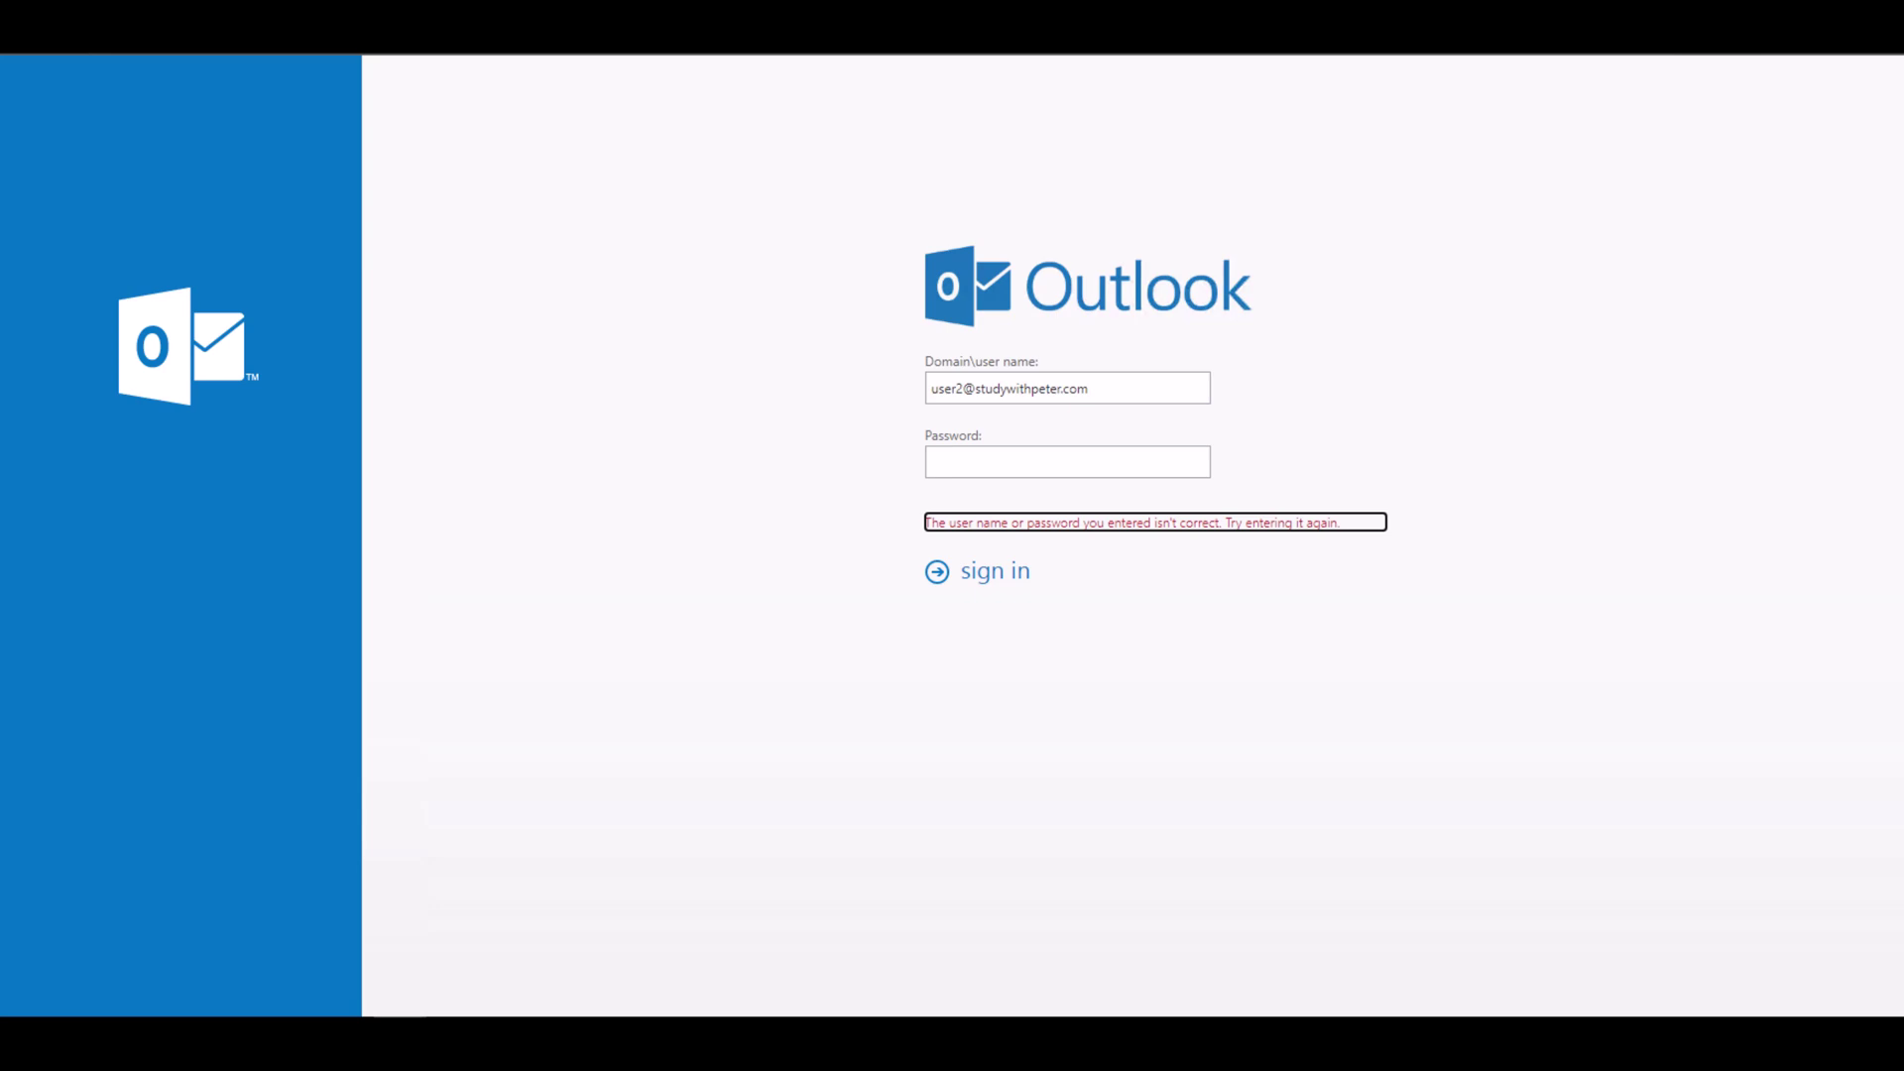
{"action": "left_click", "coordinate": [1002, 461]}
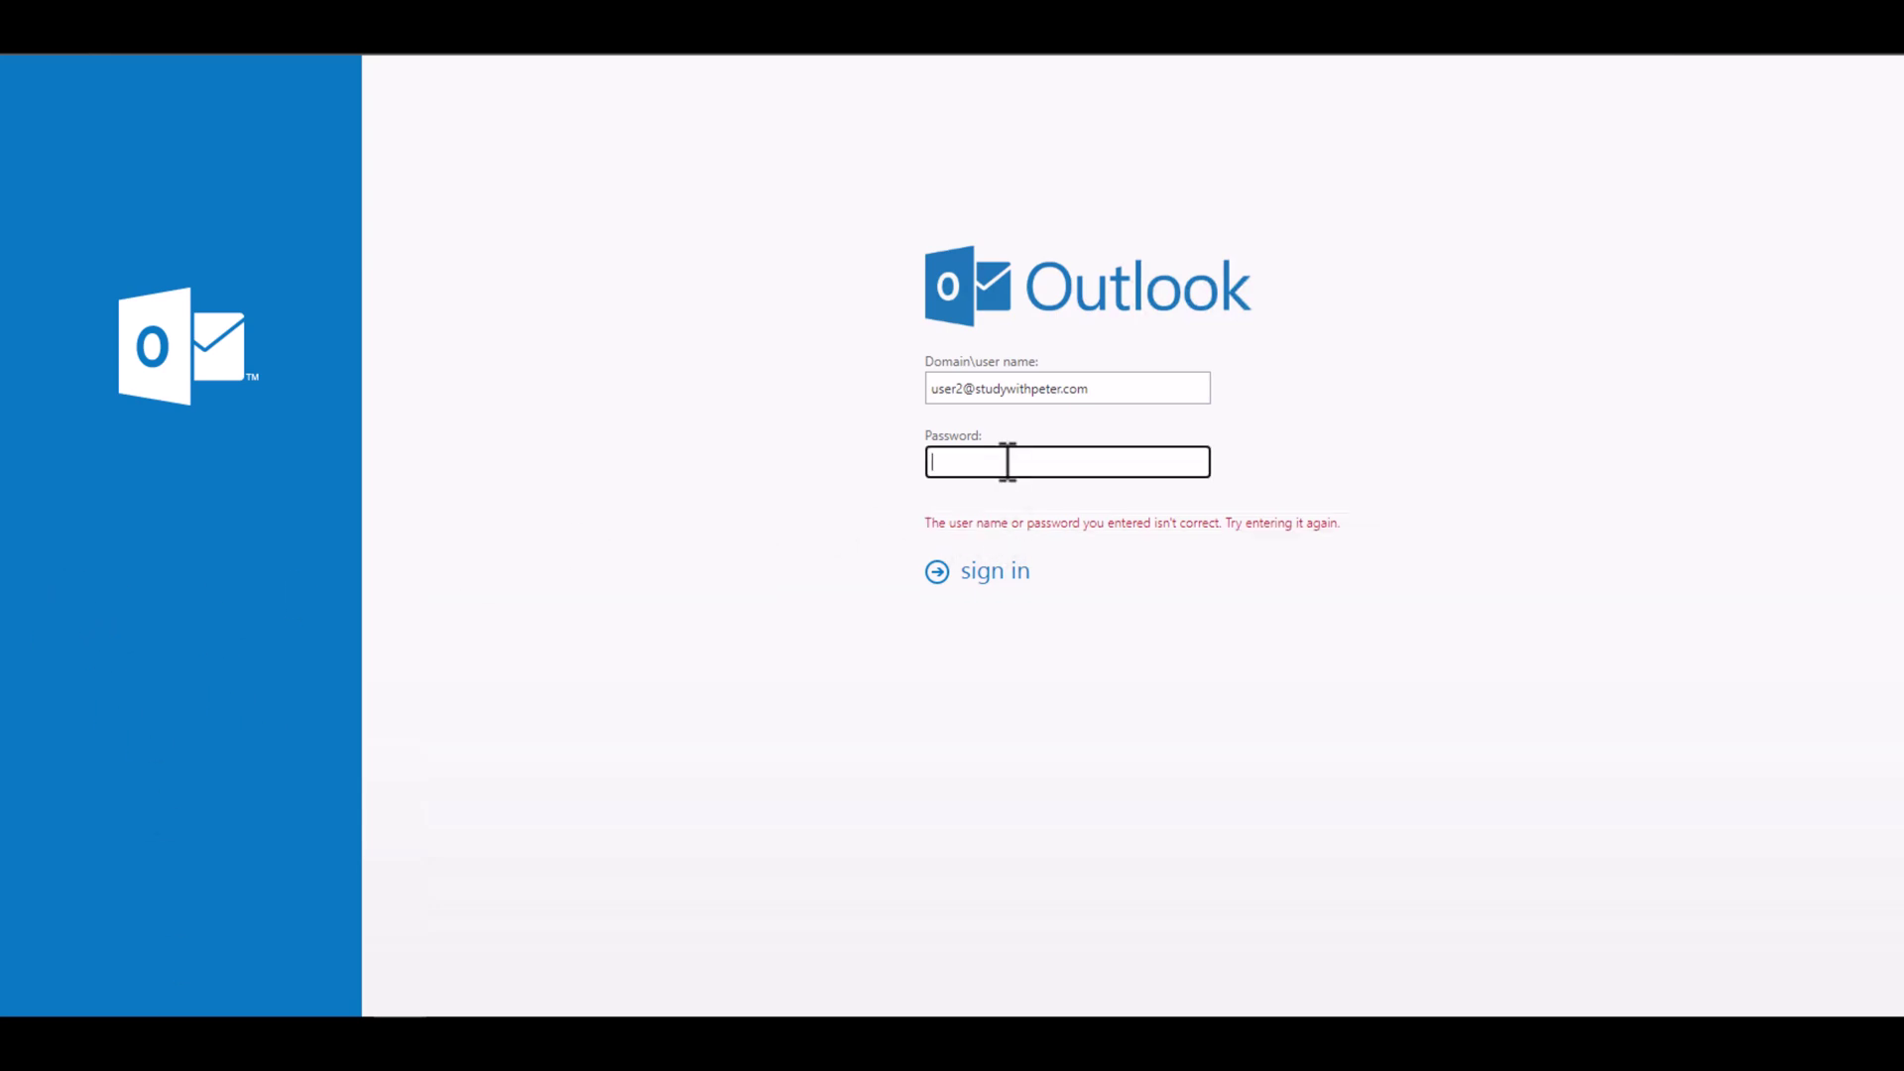
{"action": "type", "text": "Pa$$w0rd"}
{"action": "left_click", "coordinate": [982, 575]}
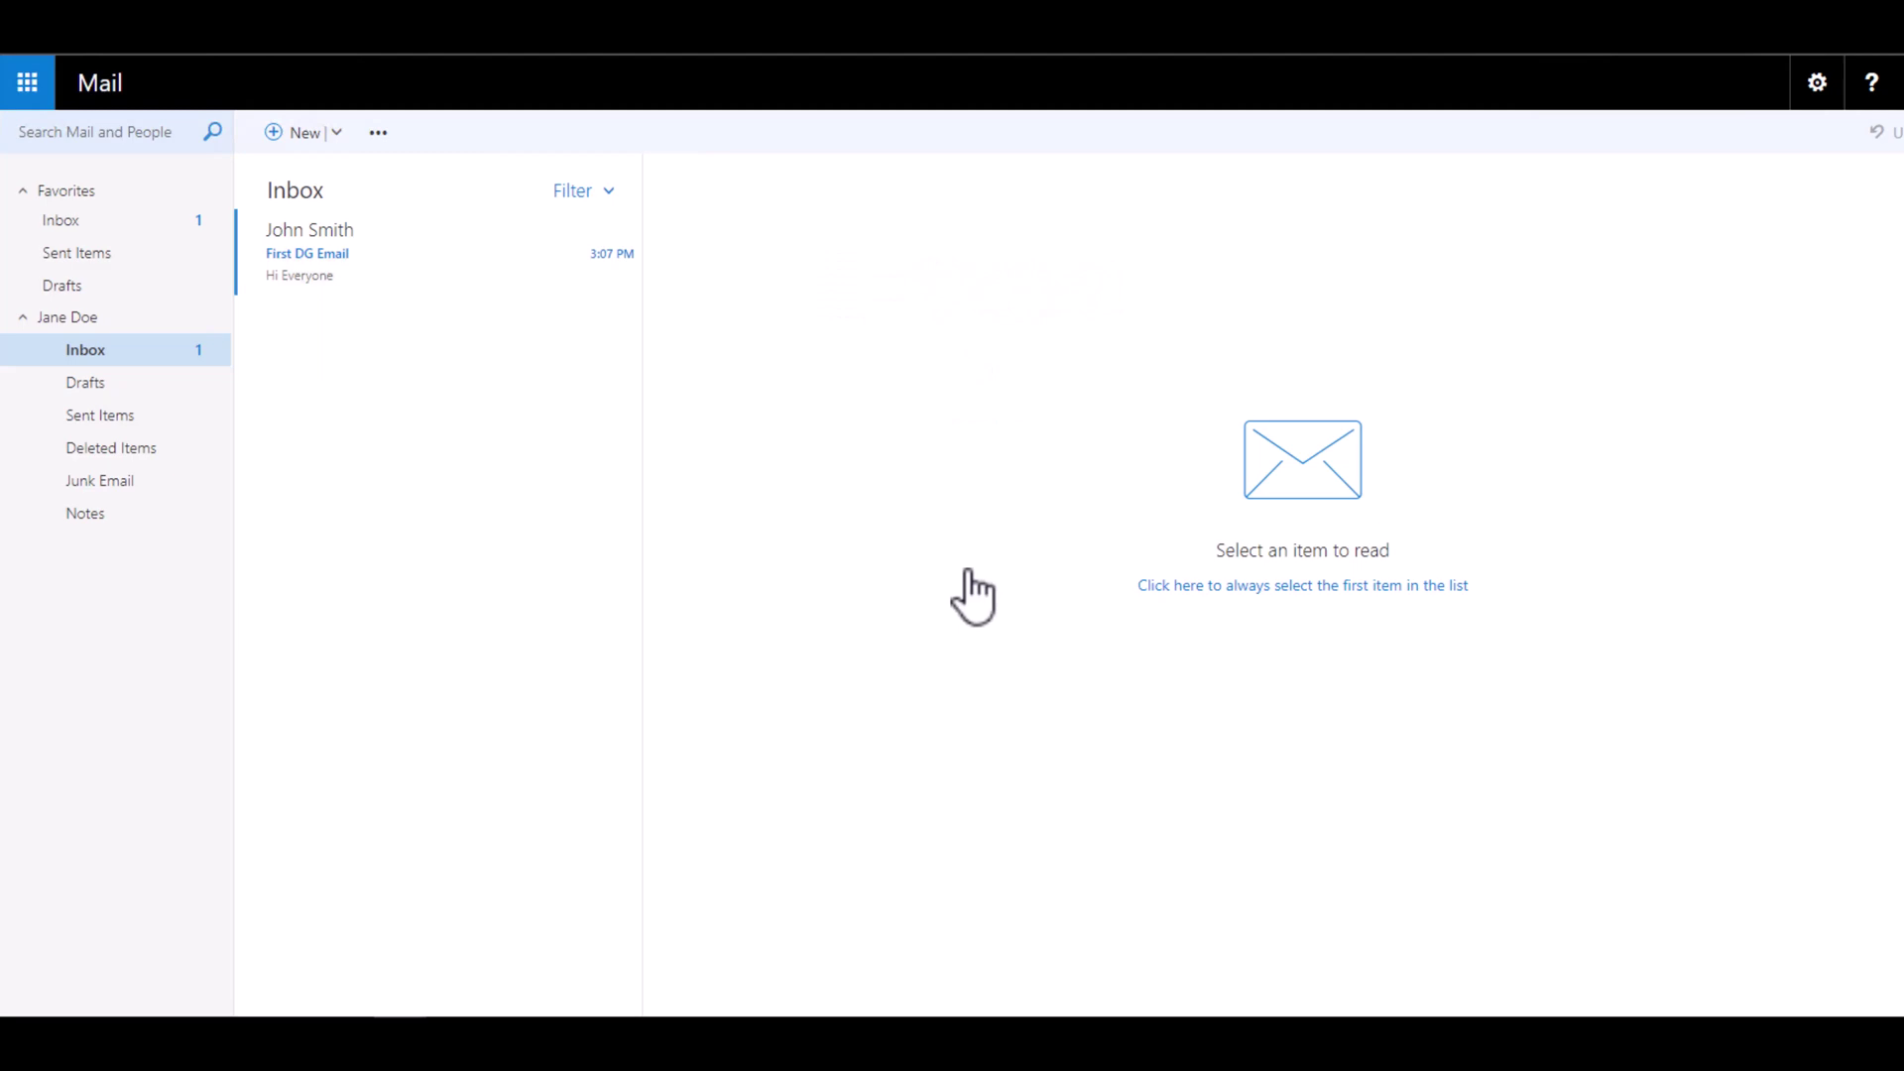
Step: Open First DG Email and view the English Department group's member card, then close it
{"action": "left_click", "coordinate": [389, 271]}
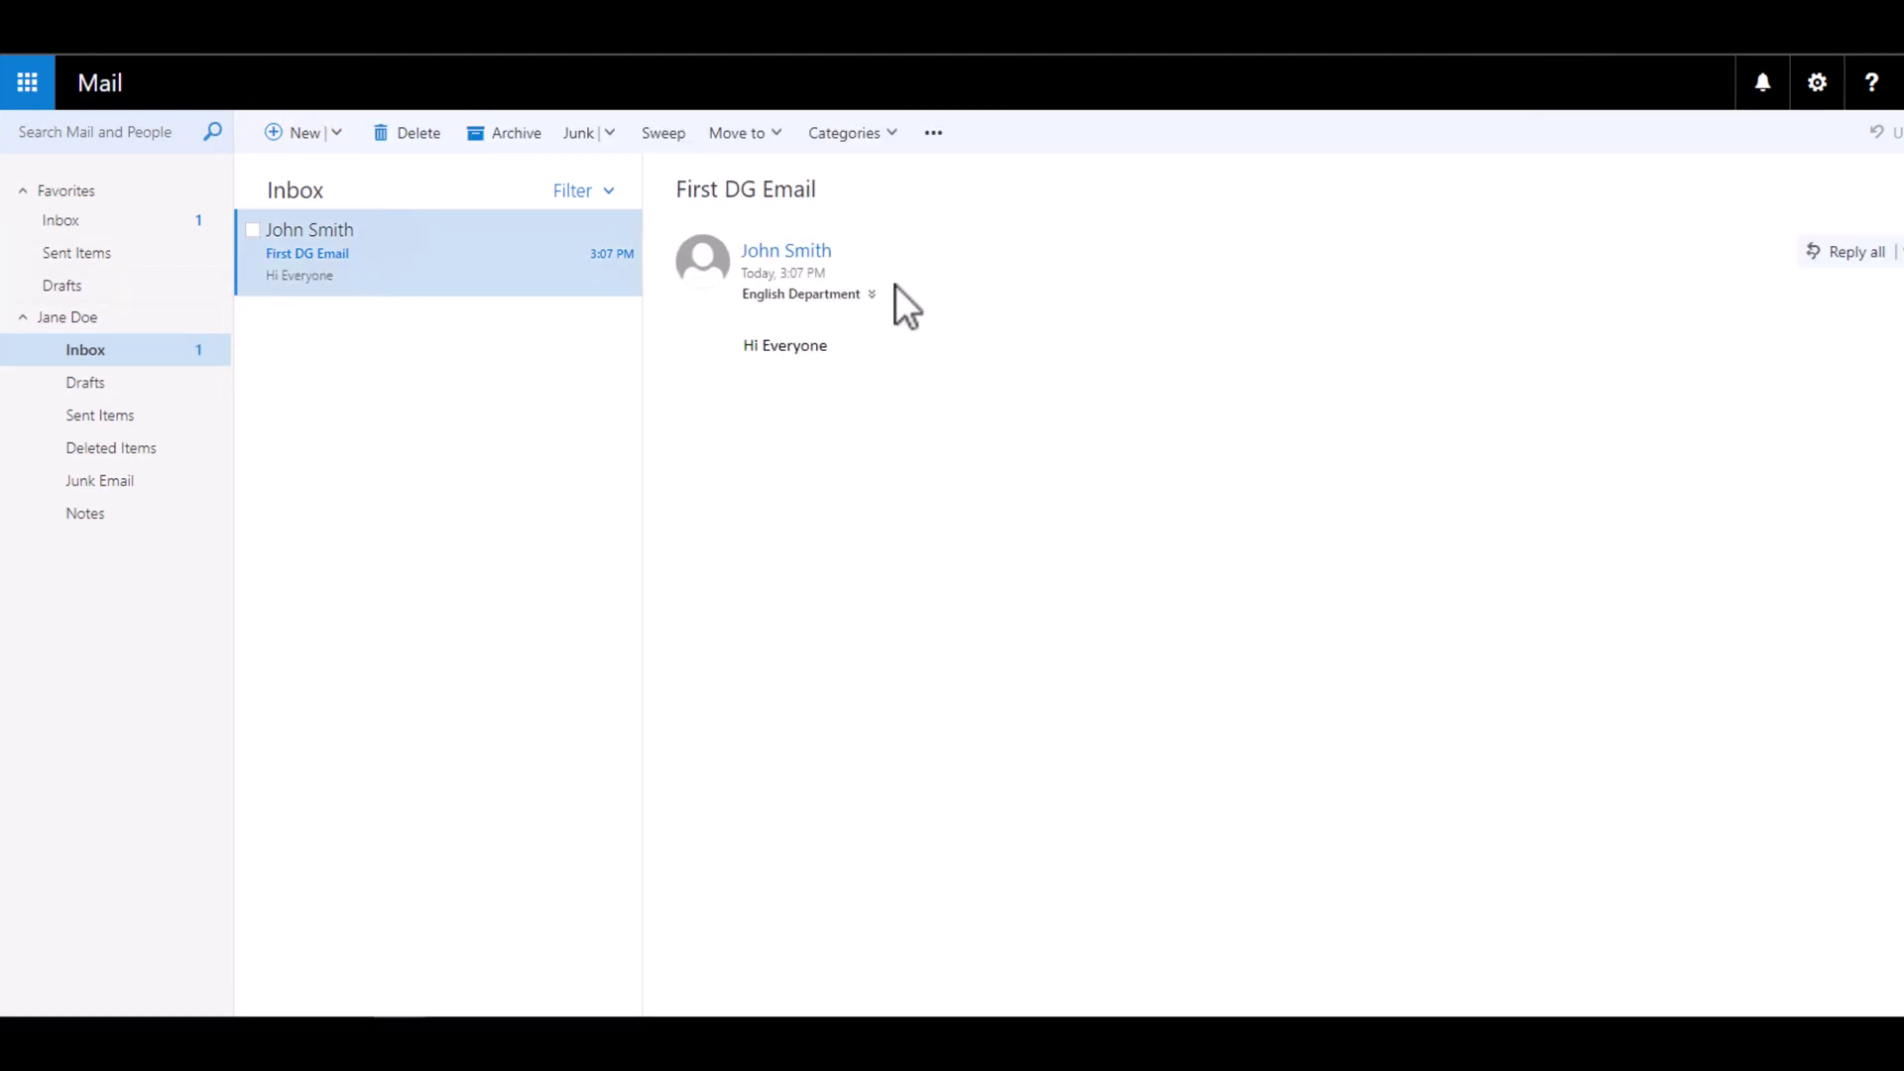
{"action": "left_click", "coordinate": [794, 296]}
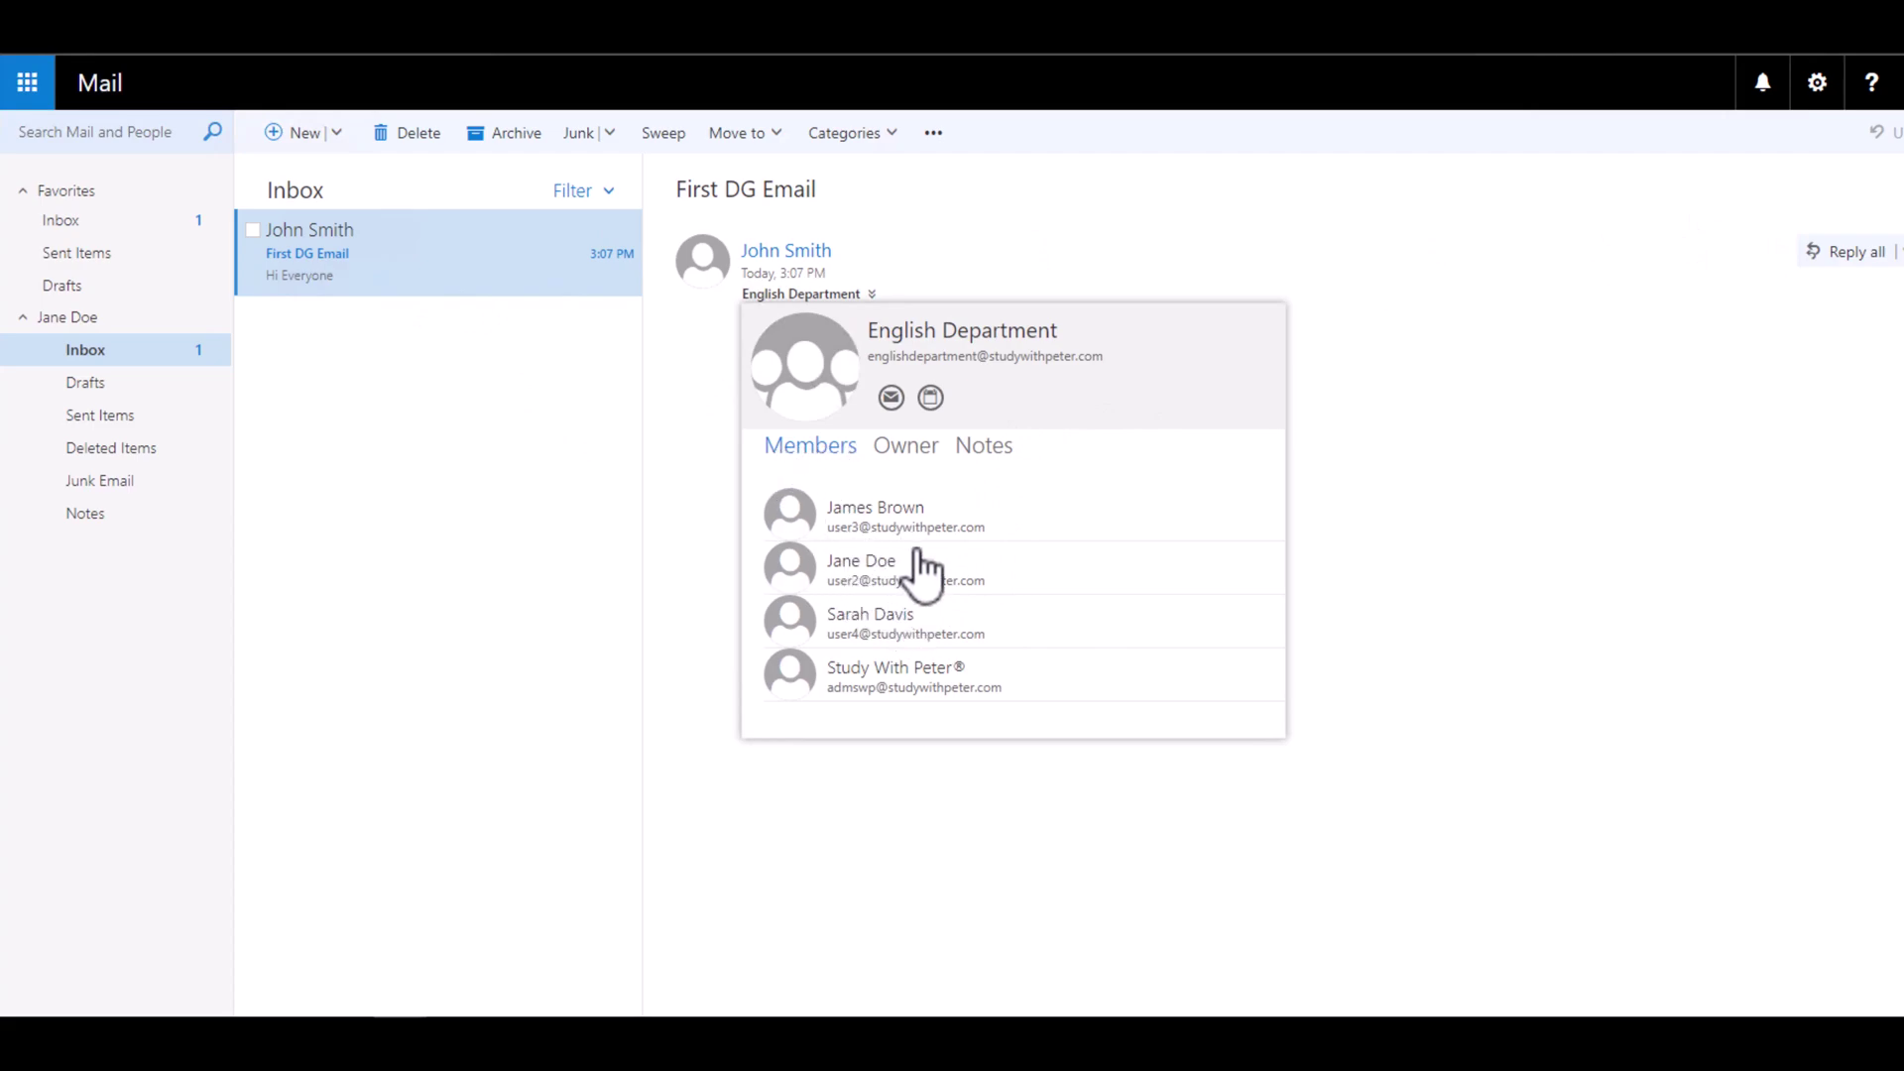
{"action": "left_click", "coordinate": [1418, 488]}
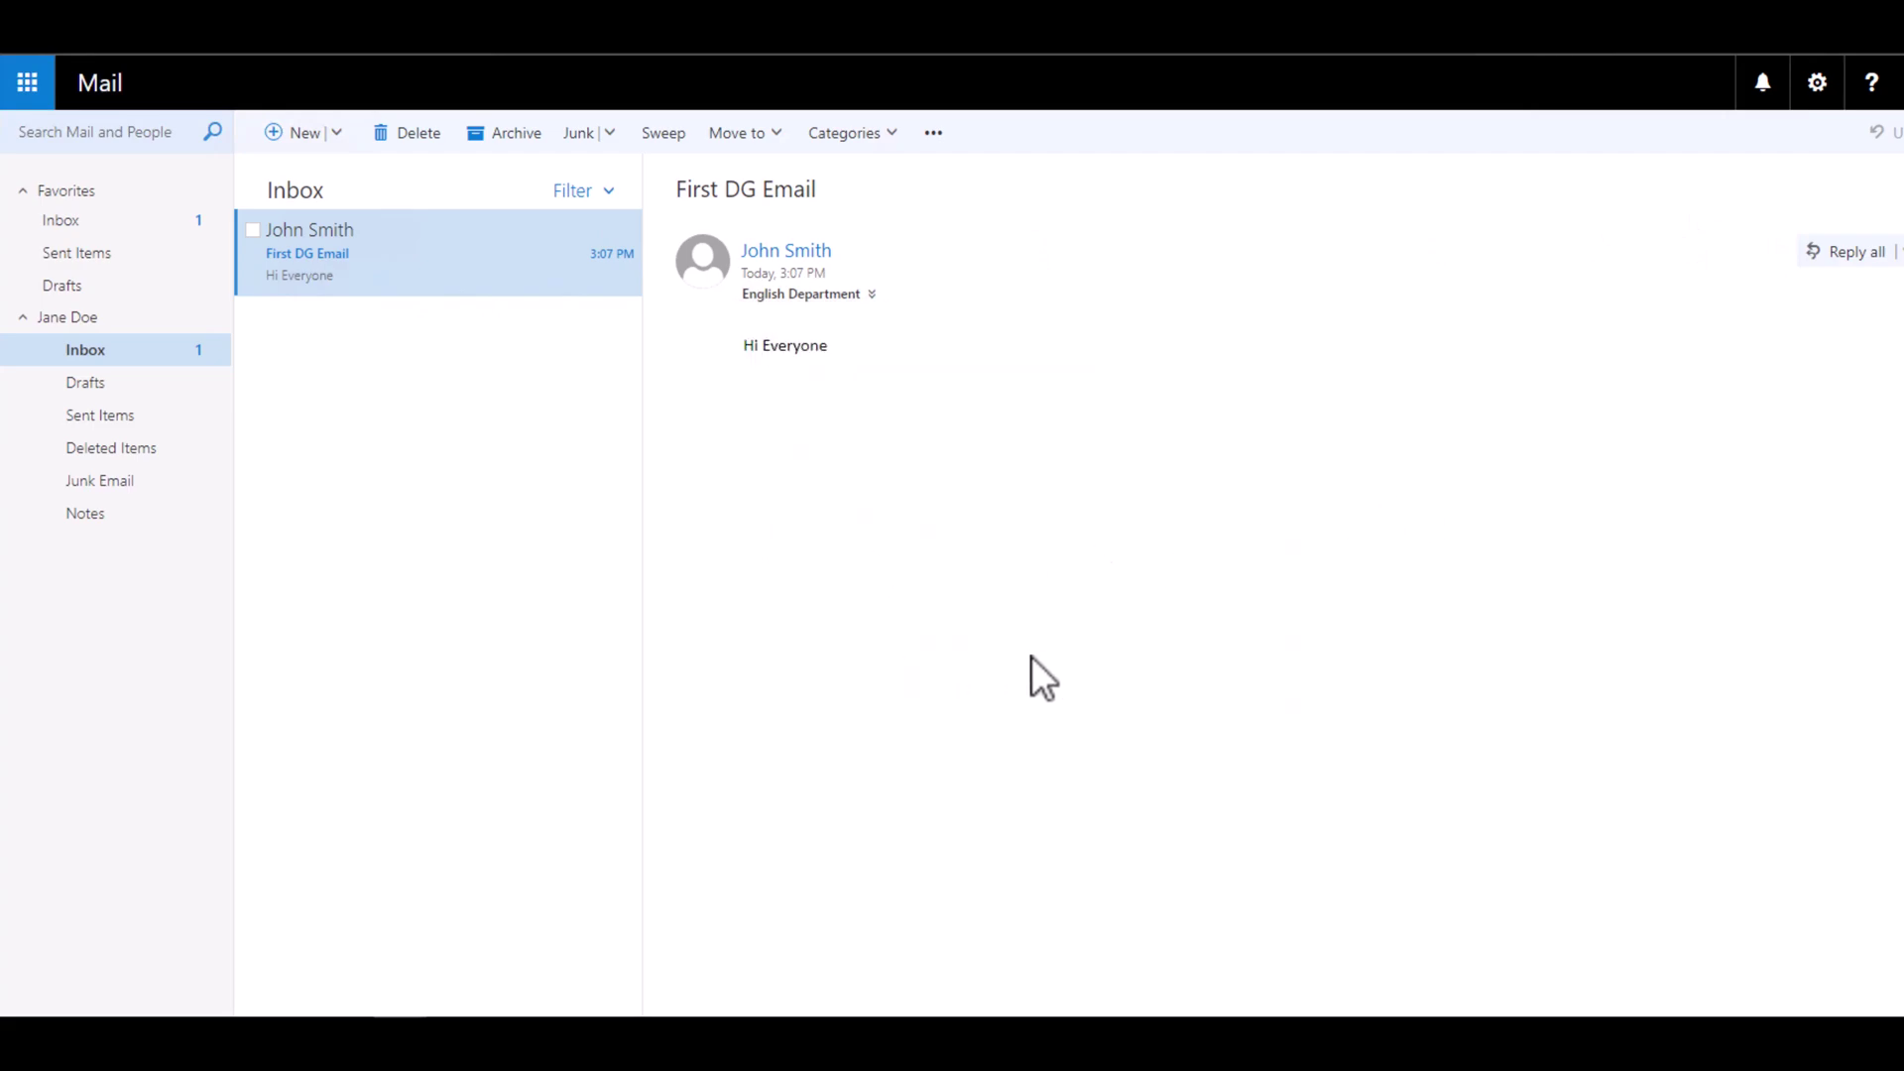